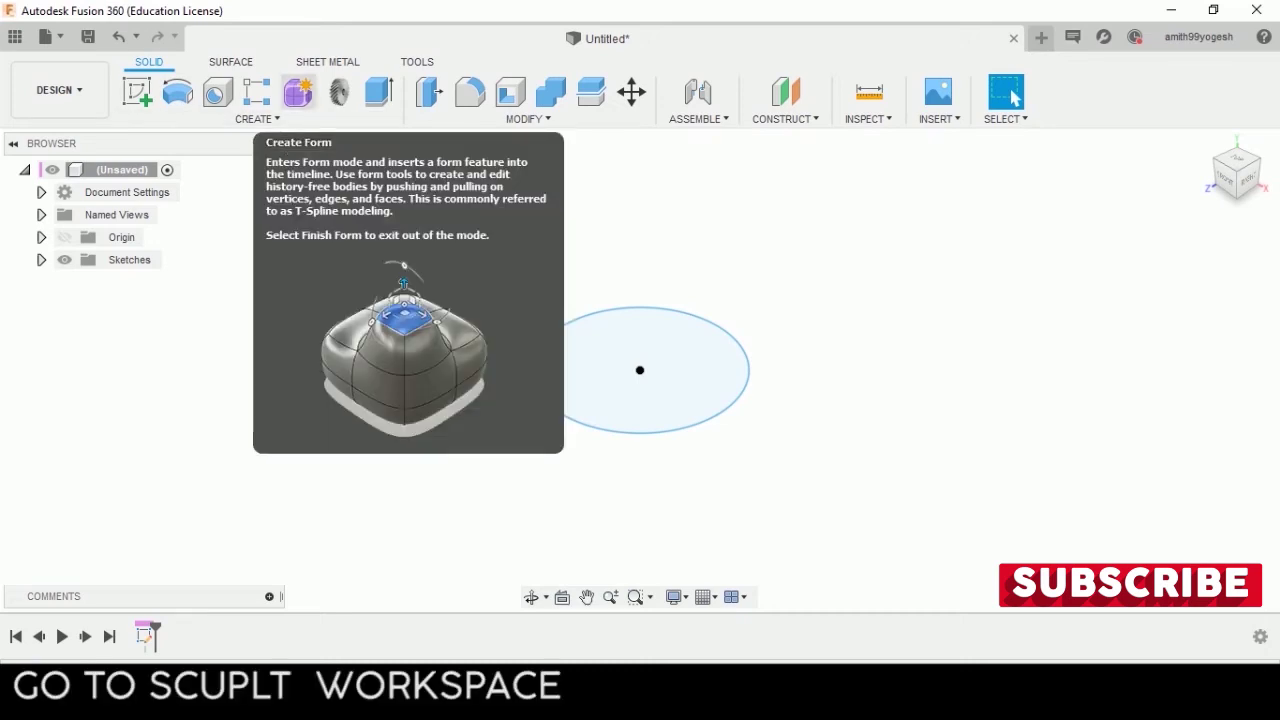
Enter the Form workspace and place a cylinder at the origin, 80 mm diameter and 40 mm tall
{"action": "left_click", "coordinate": [298, 92]}
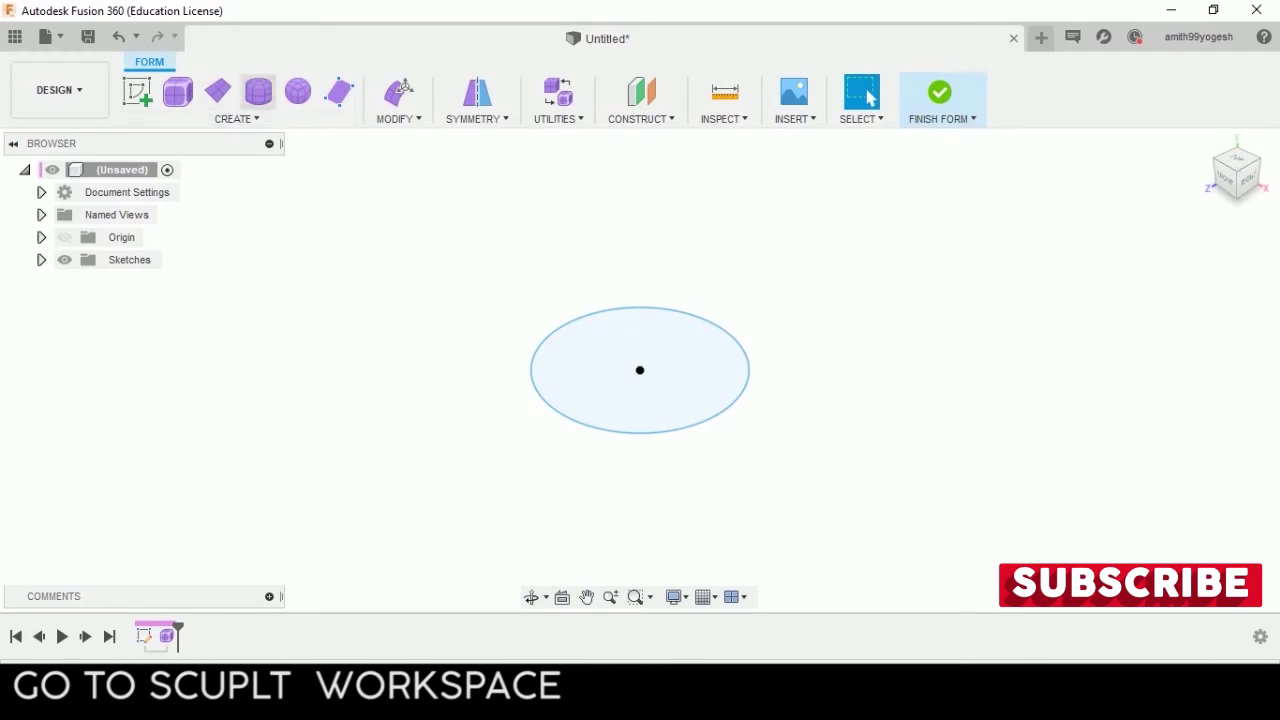
{"action": "left_click", "coordinate": [258, 92]}
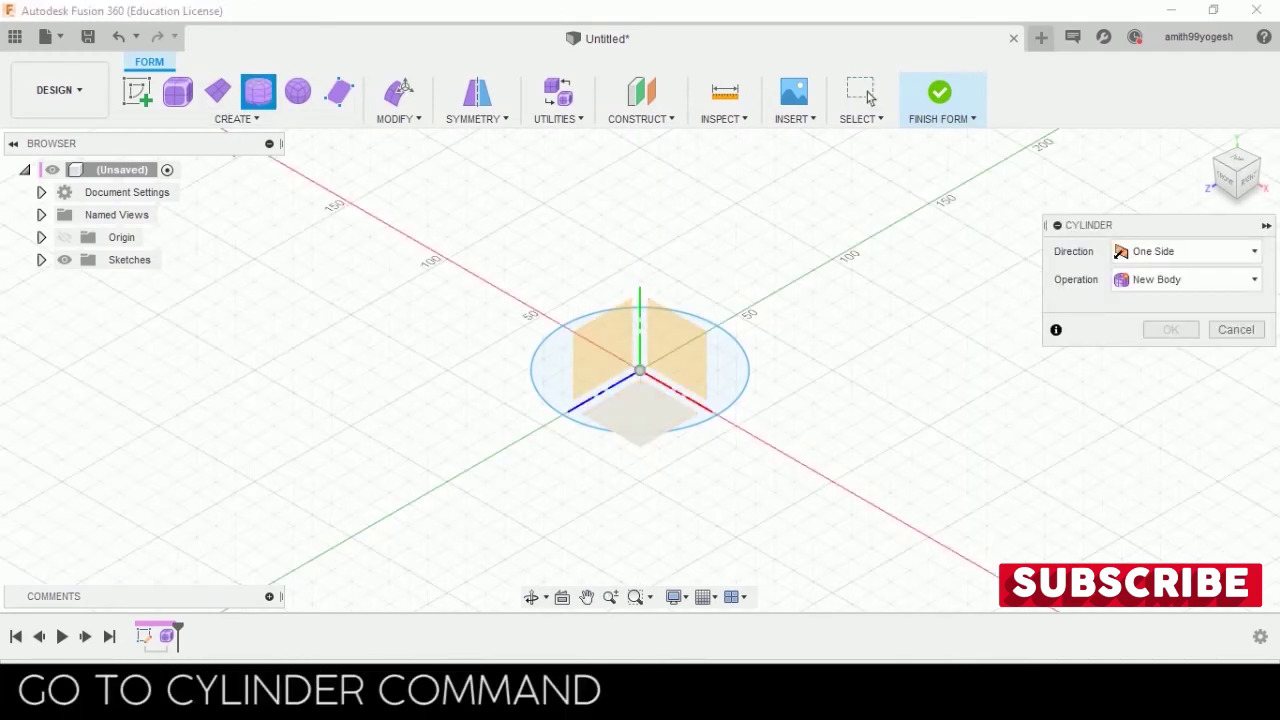
{"action": "left_click", "coordinate": [640, 370]}
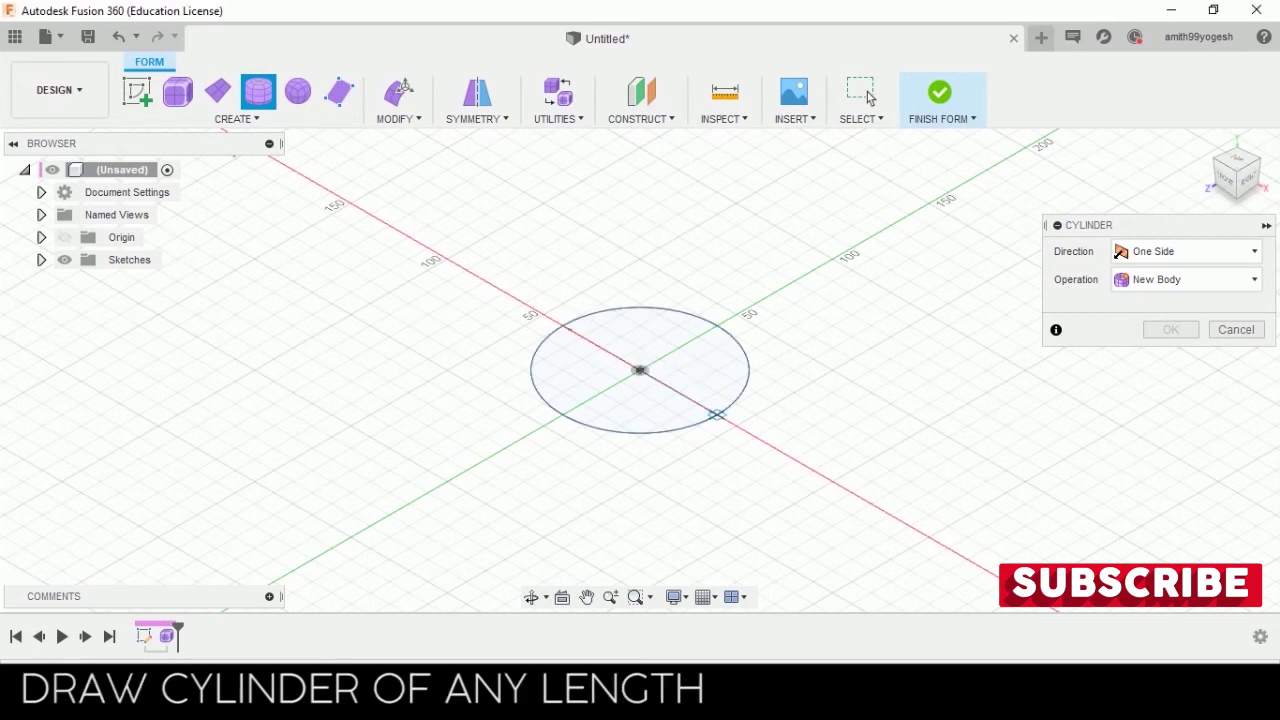
{"action": "left_click", "coordinate": [717, 413]}
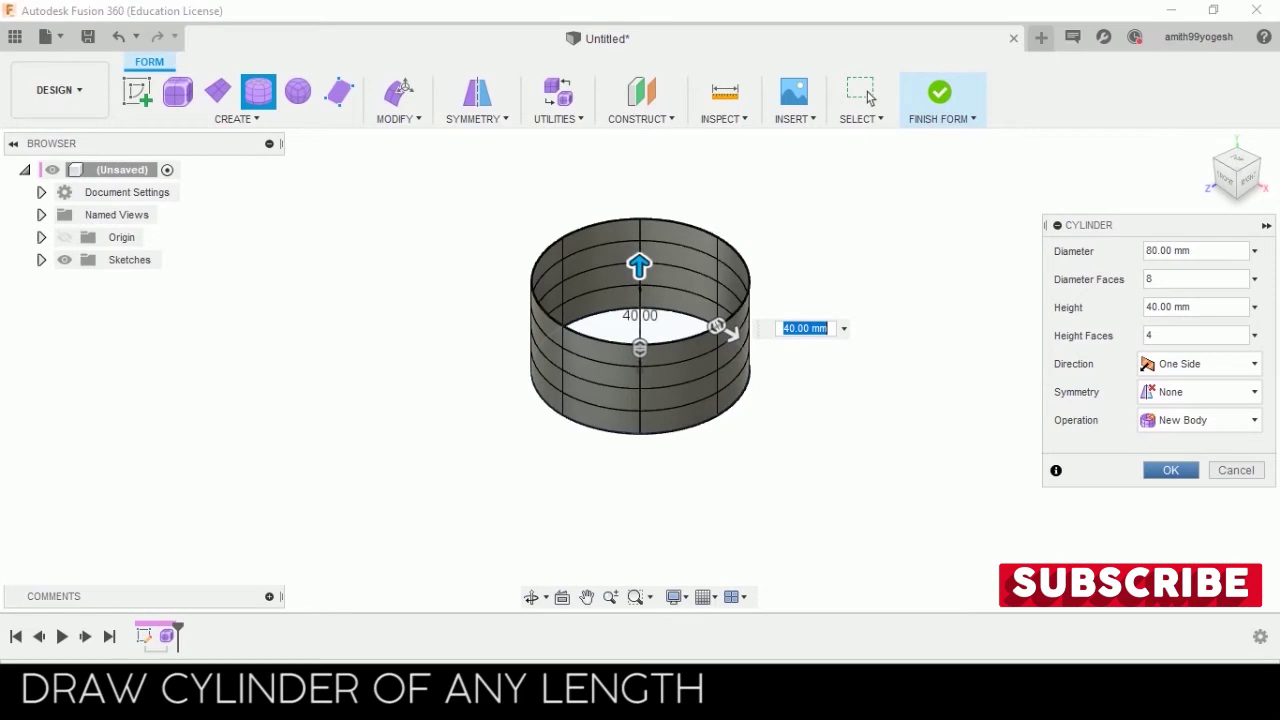
Commit the cylinder and delete its upper rows of faces, leaving two rows
{"action": "key", "text": "Return"}
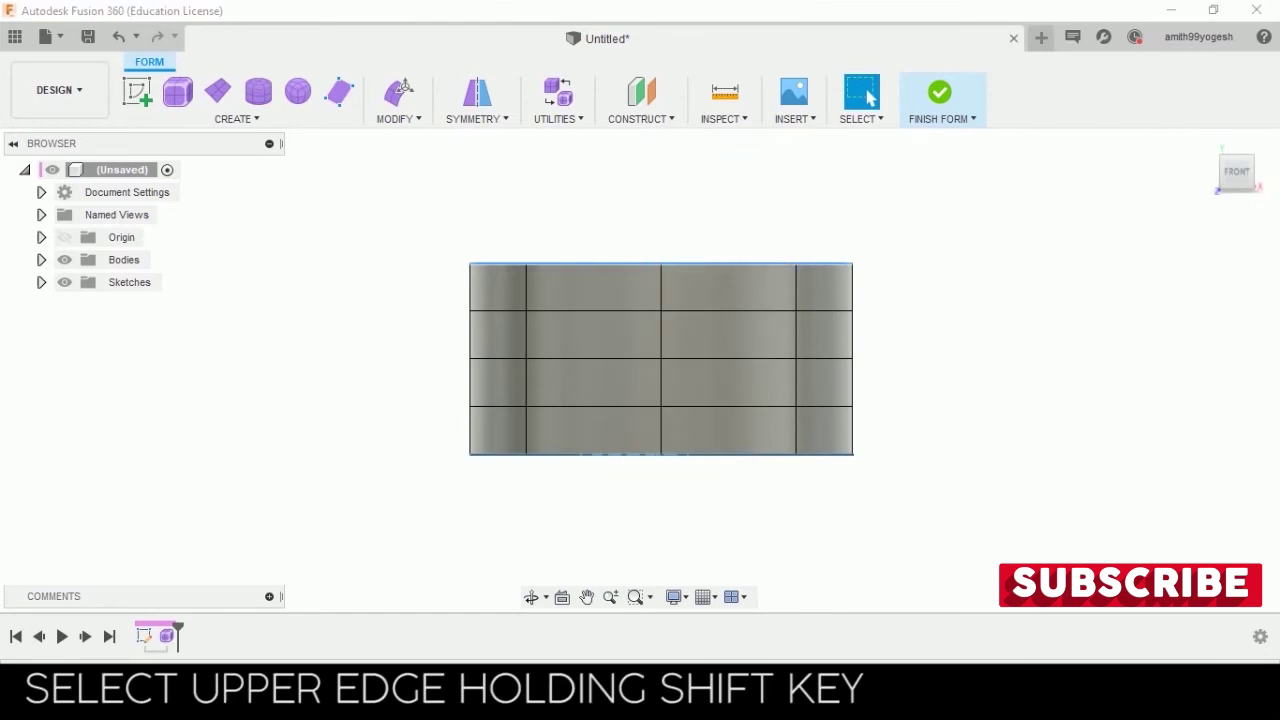
{"action": "mouse_move", "coordinate": [432, 199]}
{"action": "left_mouse_down"}
{"action": "mouse_move", "coordinate": [884, 384]}
{"action": "mouse_move", "coordinate": [900, 350]}
{"action": "left_mouse_up"}
{"action": "key", "text": "Delete"}
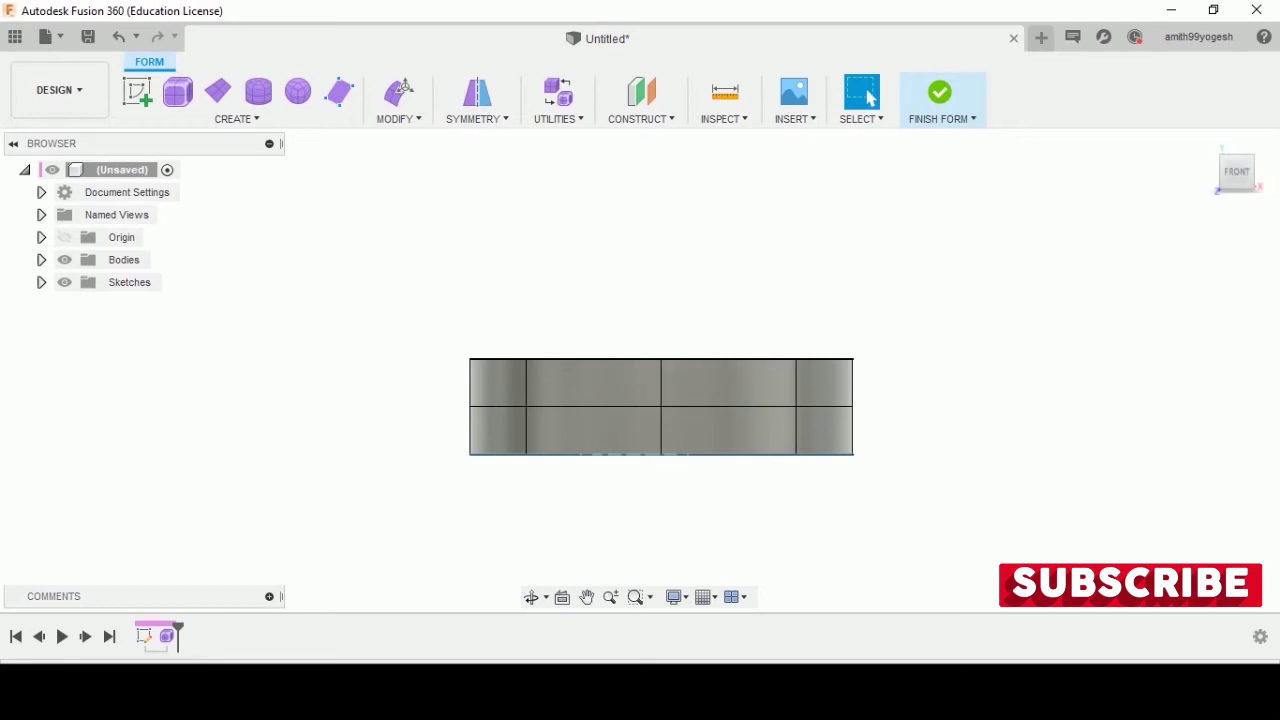
Use Edit Form on the top edges to flare them slightly outward
{"action": "right_click", "coordinate": [626, 355]}
{"action": "left_click", "coordinate": [700, 329]}
{"action": "left_click_drag", "start_coordinate": [660, 358], "coordinate": [700, 345]}
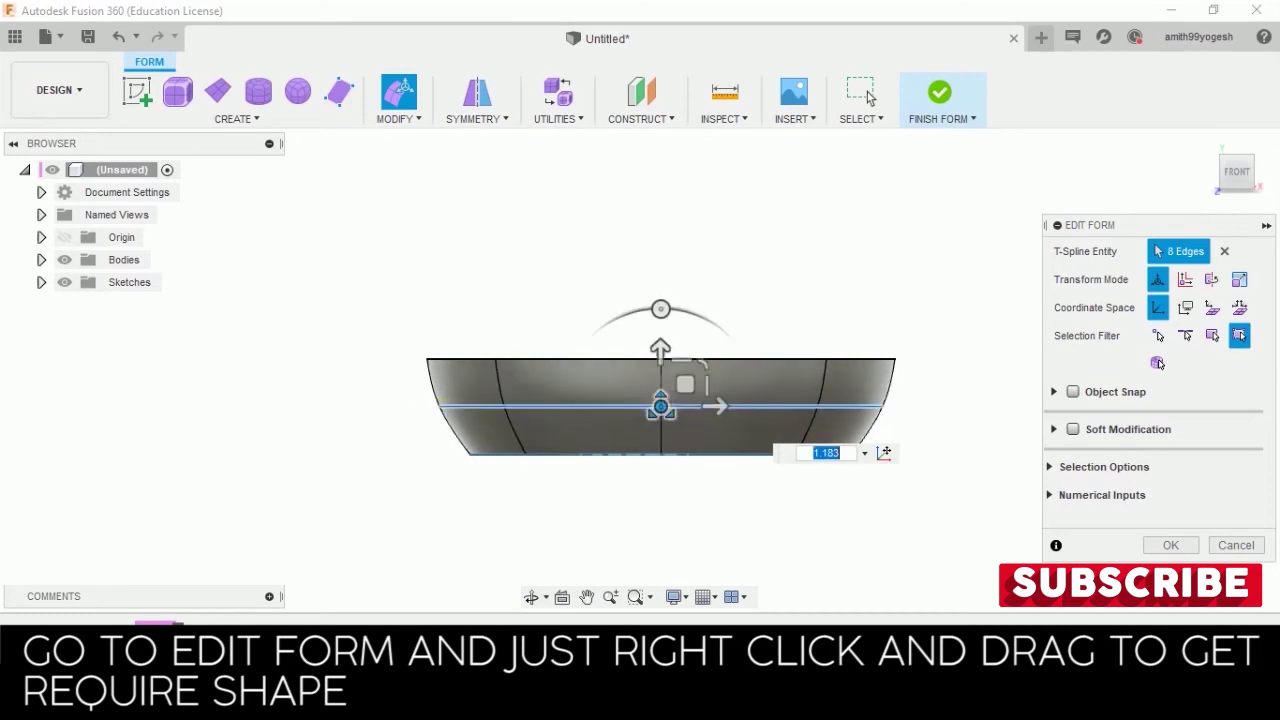
{"action": "key", "text": "Escape"}
Raise the top edge loop in four 15 mm bands up to 60 mm
{"action": "double_click", "coordinate": [870, 360]}
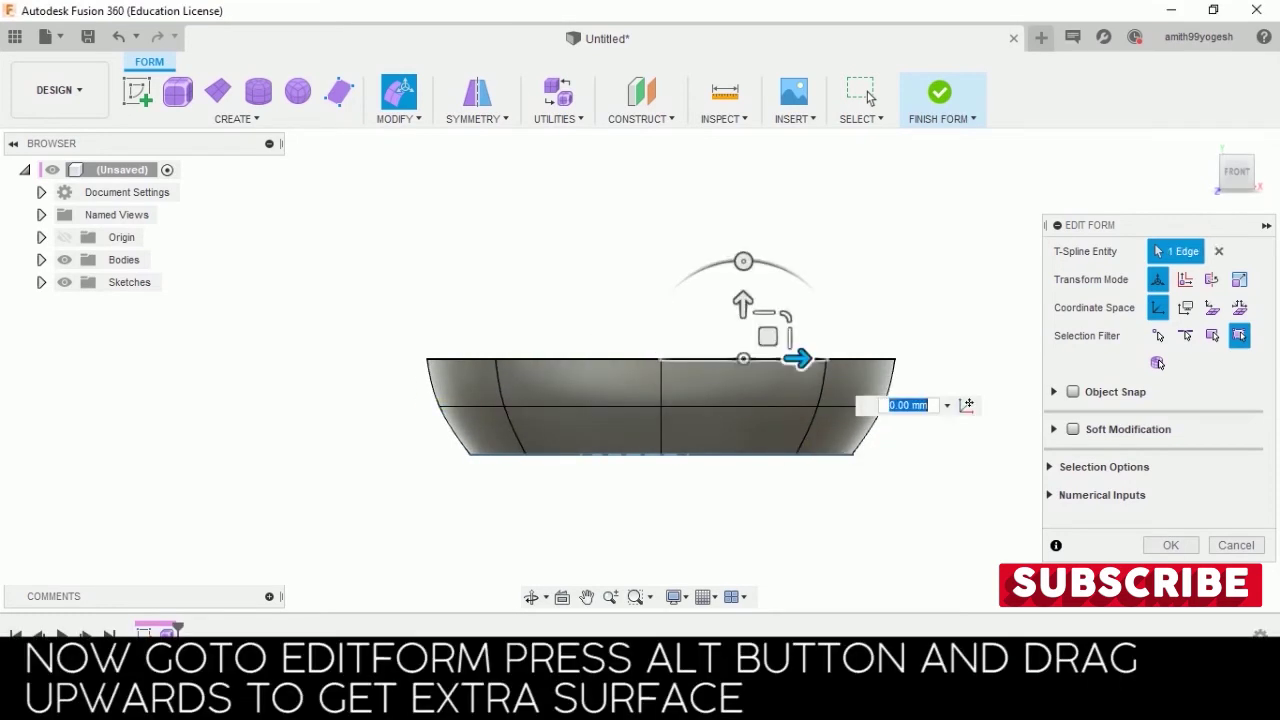
{"action": "left_click_drag", "start_coordinate": [660, 303], "coordinate": [660, 231], "text": "alt"}
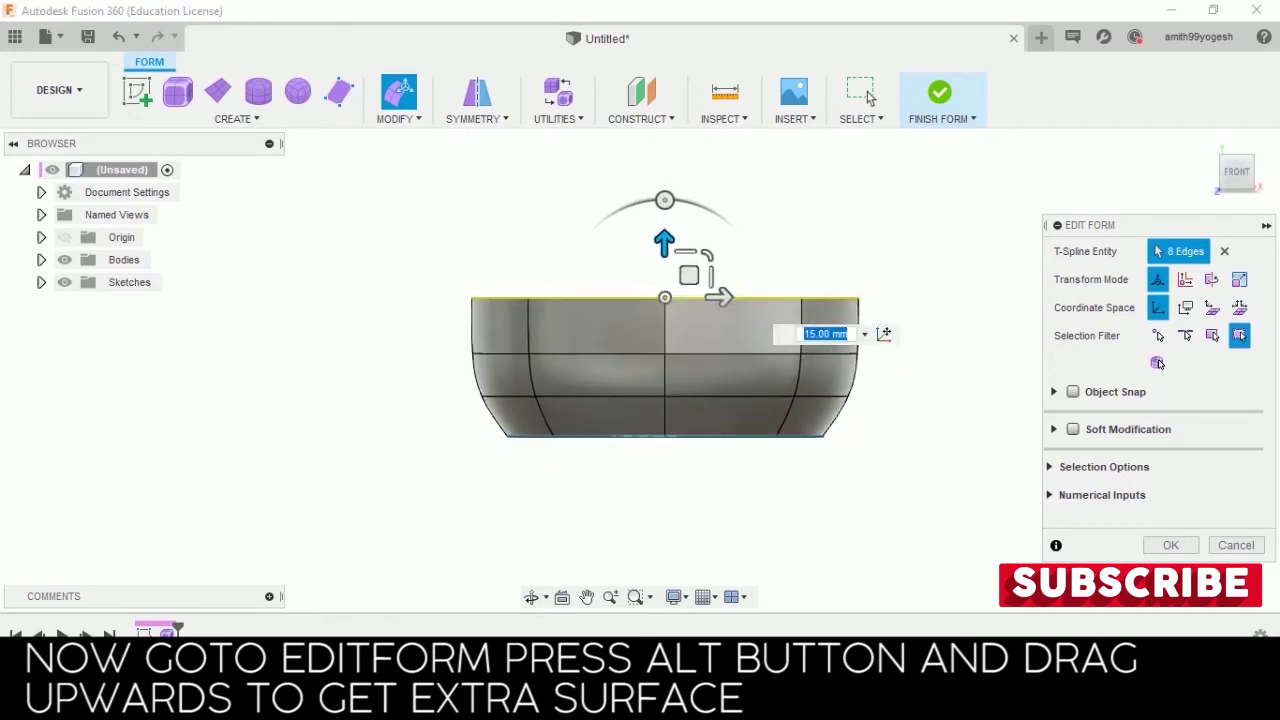
{"action": "left_click_drag", "start_coordinate": [663, 255], "coordinate": [664, 190], "text": "alt"}
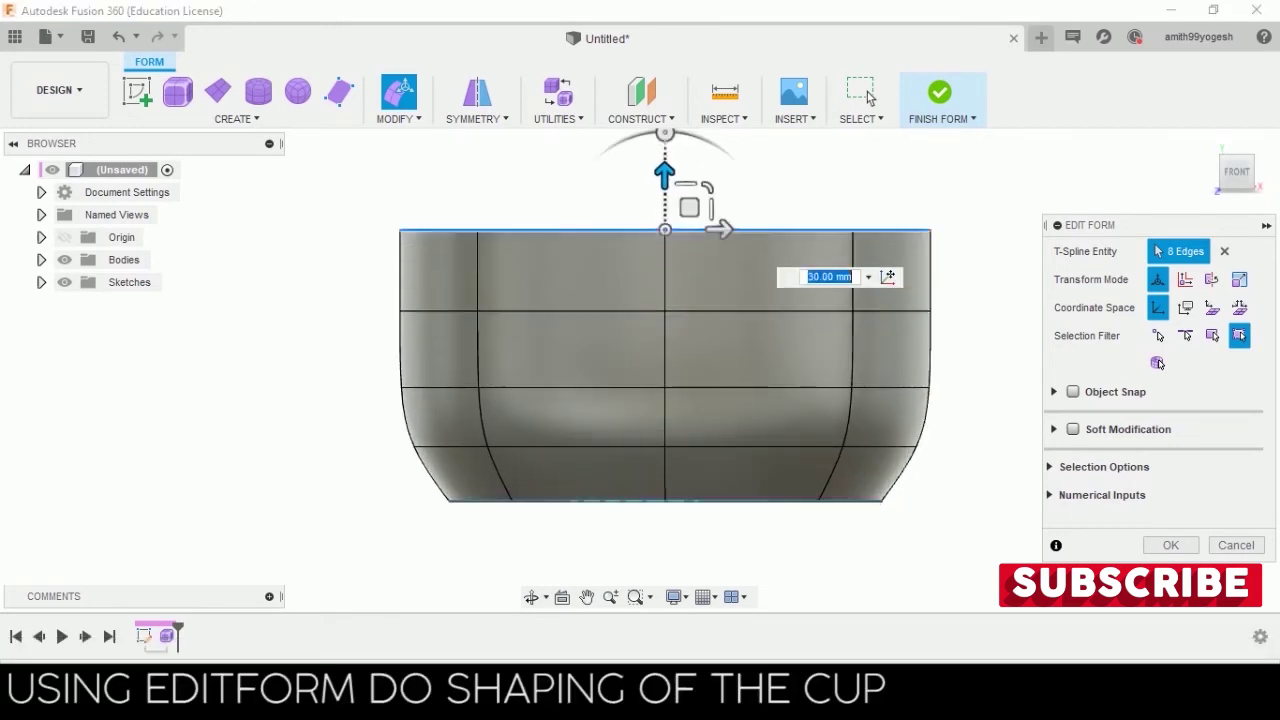
{"action": "scroll", "coordinate": [654, 400], "scroll_direction": "up", "scroll_amount": 2}
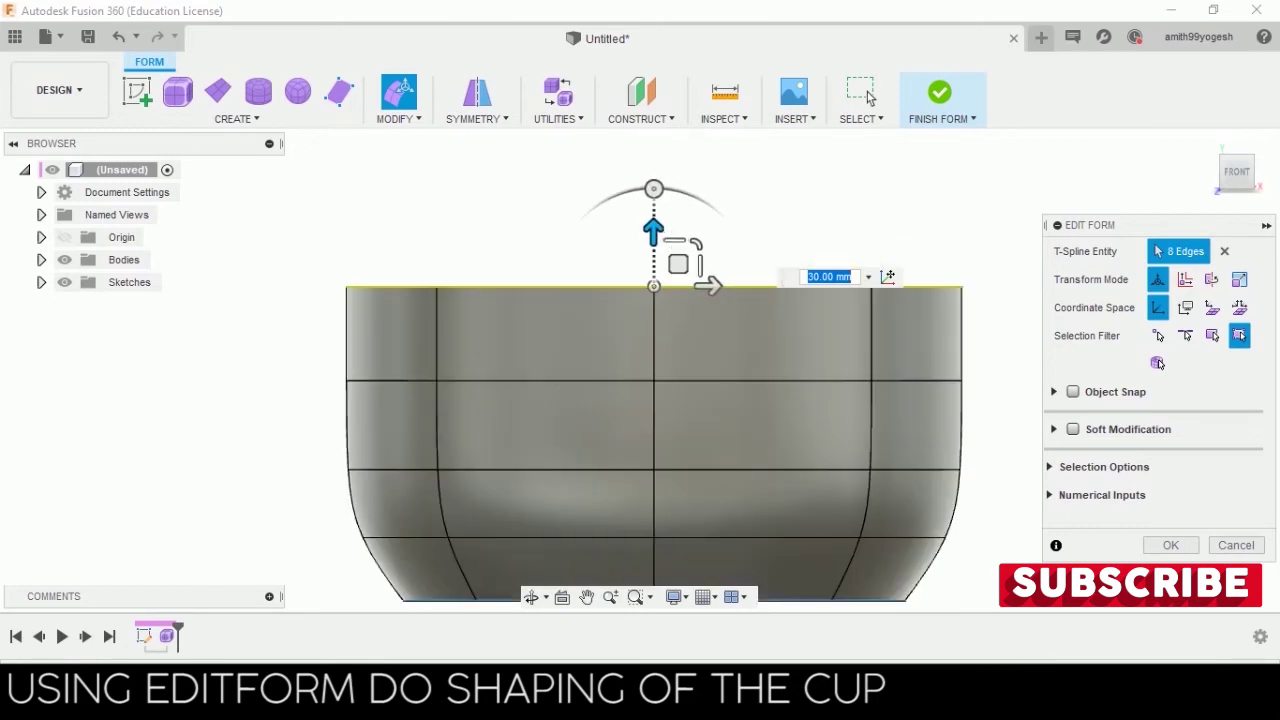
{"action": "left_click_drag", "start_coordinate": [653, 230], "coordinate": [654, 135], "text": "alt"}
{"action": "scroll", "coordinate": [727, 420], "scroll_direction": "down", "scroll_amount": 2}
{"action": "scroll", "coordinate": [727, 420], "scroll_direction": "down", "scroll_amount": 1}
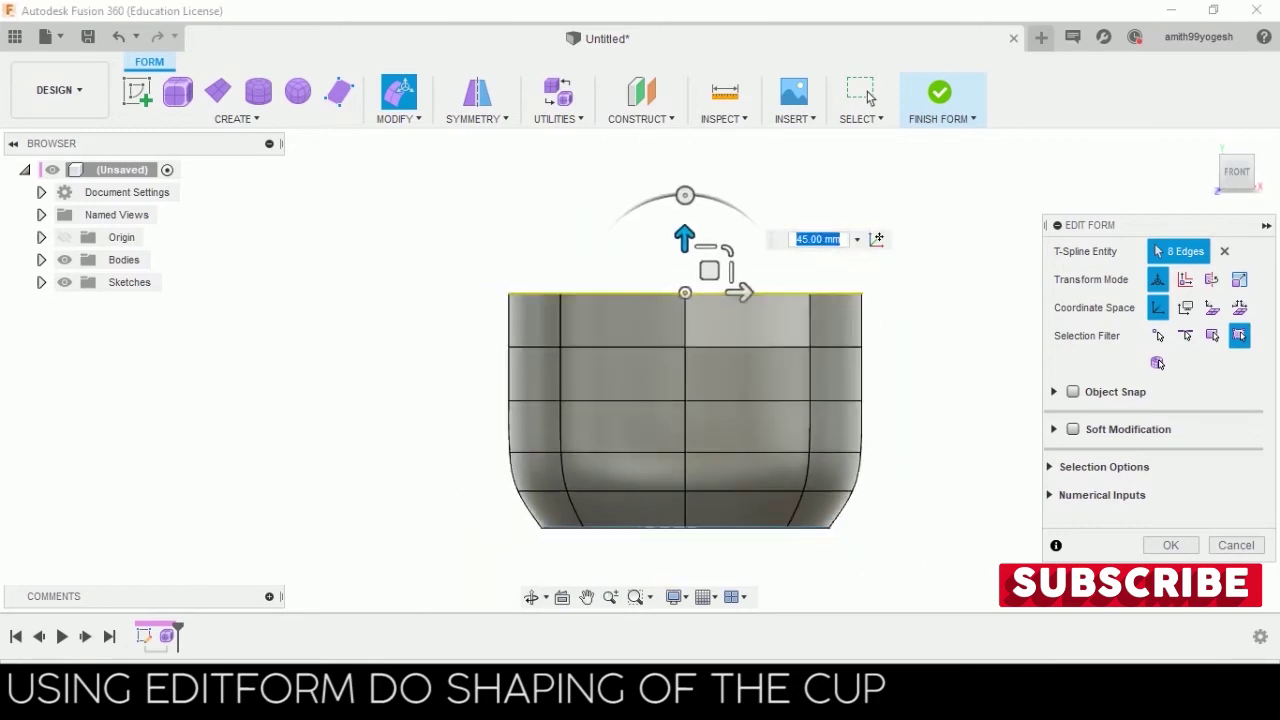
{"action": "left_click_drag", "start_coordinate": [684, 238], "coordinate": [684, 184], "text": "alt"}
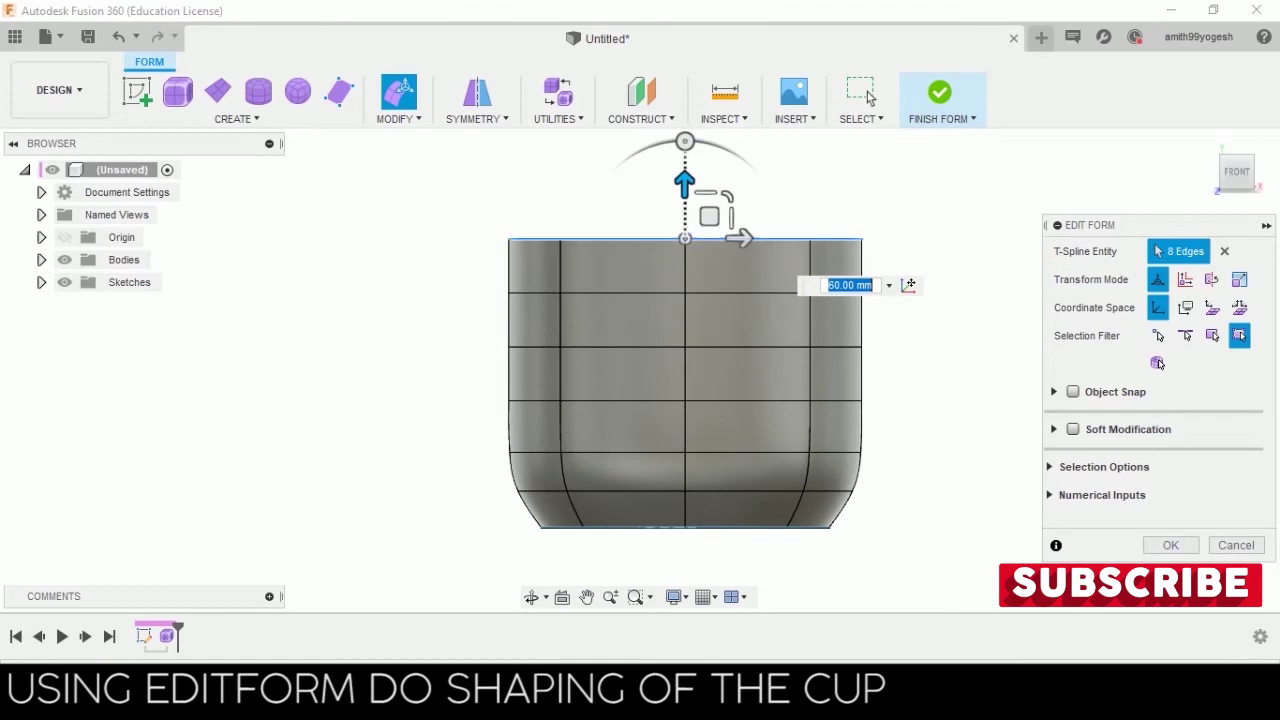
Narrow the top rim and widen the side and middle loops so the body bulges
{"action": "left_click_drag", "start_coordinate": [685, 238], "coordinate": [672, 250]}
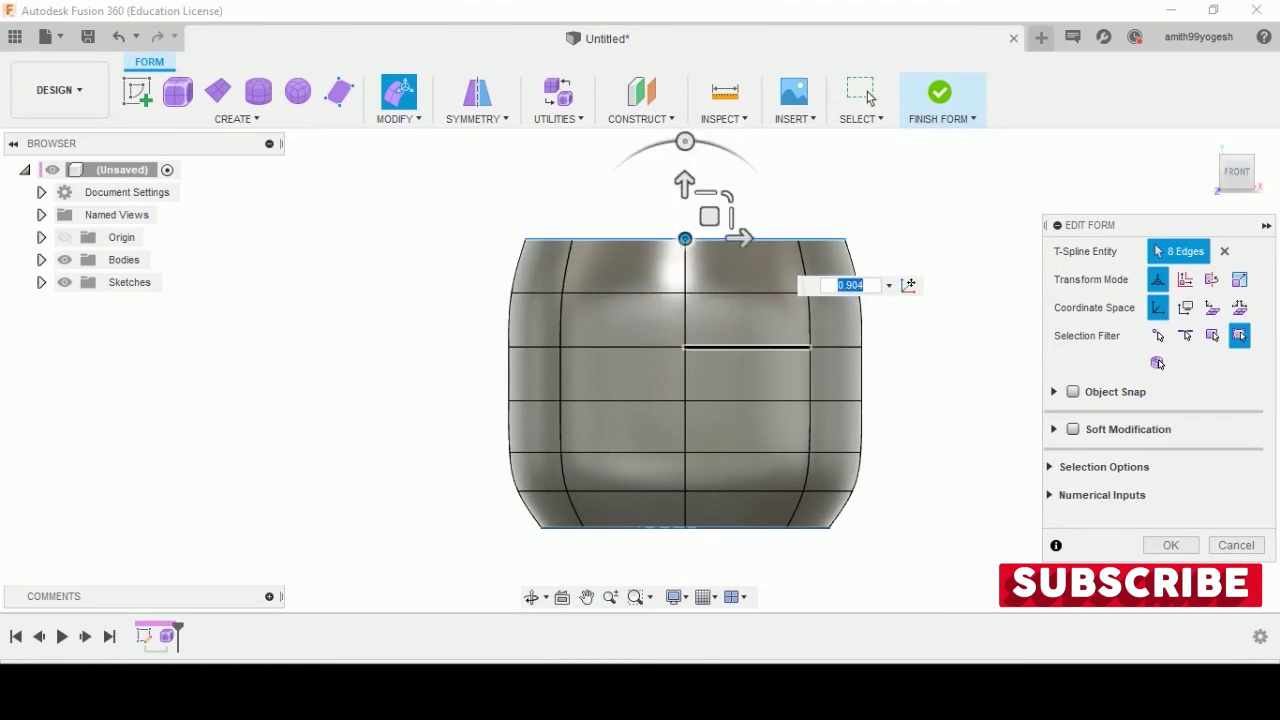
{"action": "left_click", "coordinate": [747, 347]}
{"action": "double_click", "coordinate": [747, 347]}
{"action": "left_click_drag", "start_coordinate": [682, 347], "coordinate": [684, 352]}
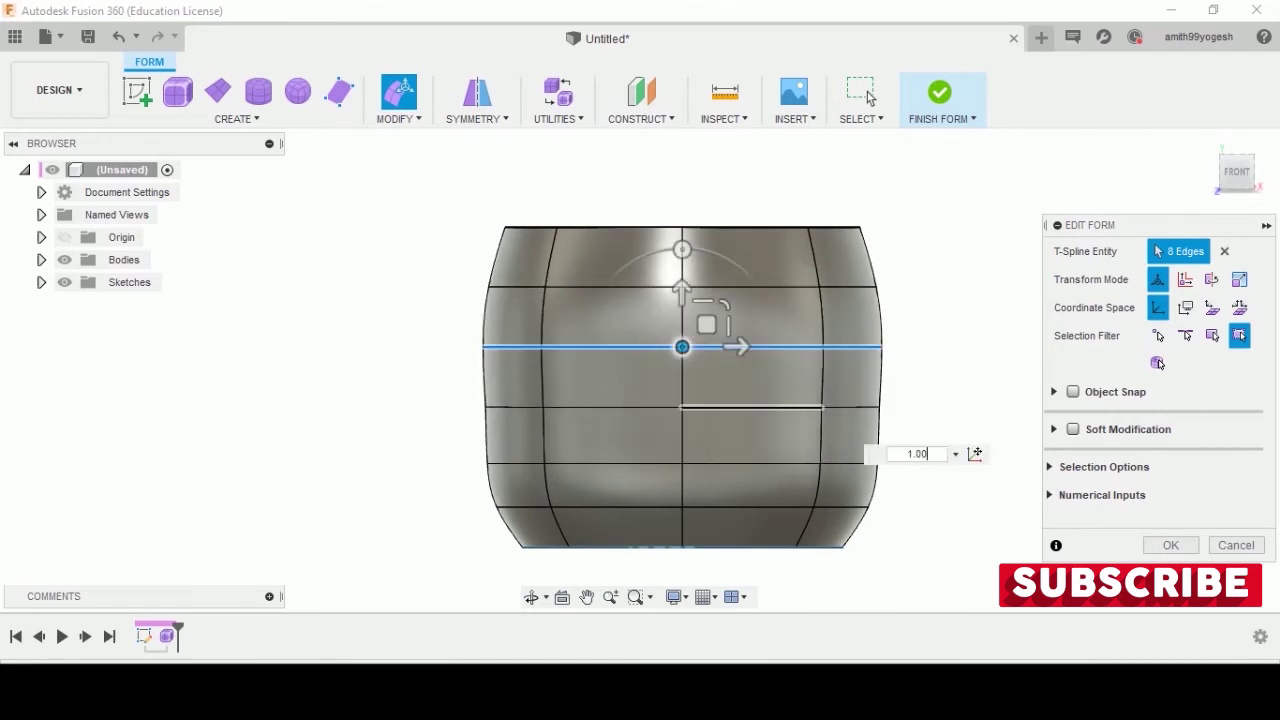
{"action": "double_click", "coordinate": [600, 407]}
{"action": "left_click_drag", "start_coordinate": [682, 407], "coordinate": [684, 408]}
Scale the bottom edge loop inward to 0.64
{"action": "scroll", "coordinate": [660, 195], "scroll_direction": "down", "scroll_amount": 3}
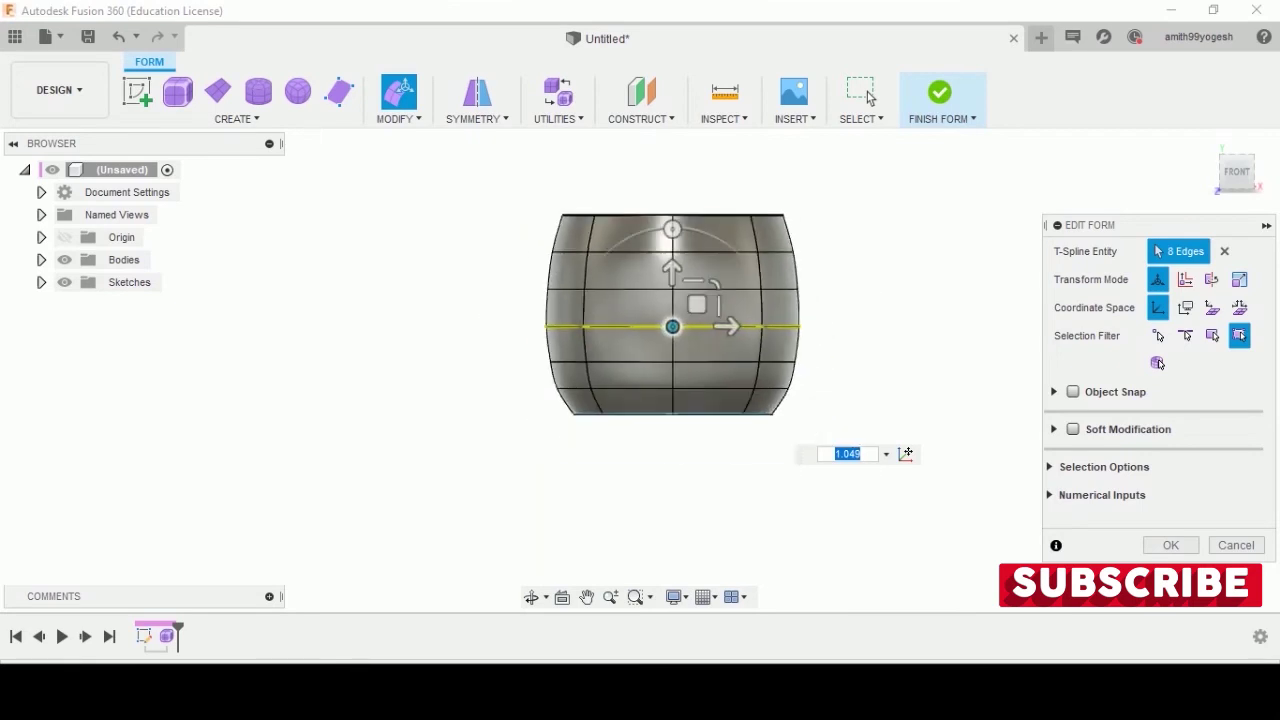
{"action": "left_click", "coordinate": [930, 355]}
{"action": "left_click", "coordinate": [700, 412]}
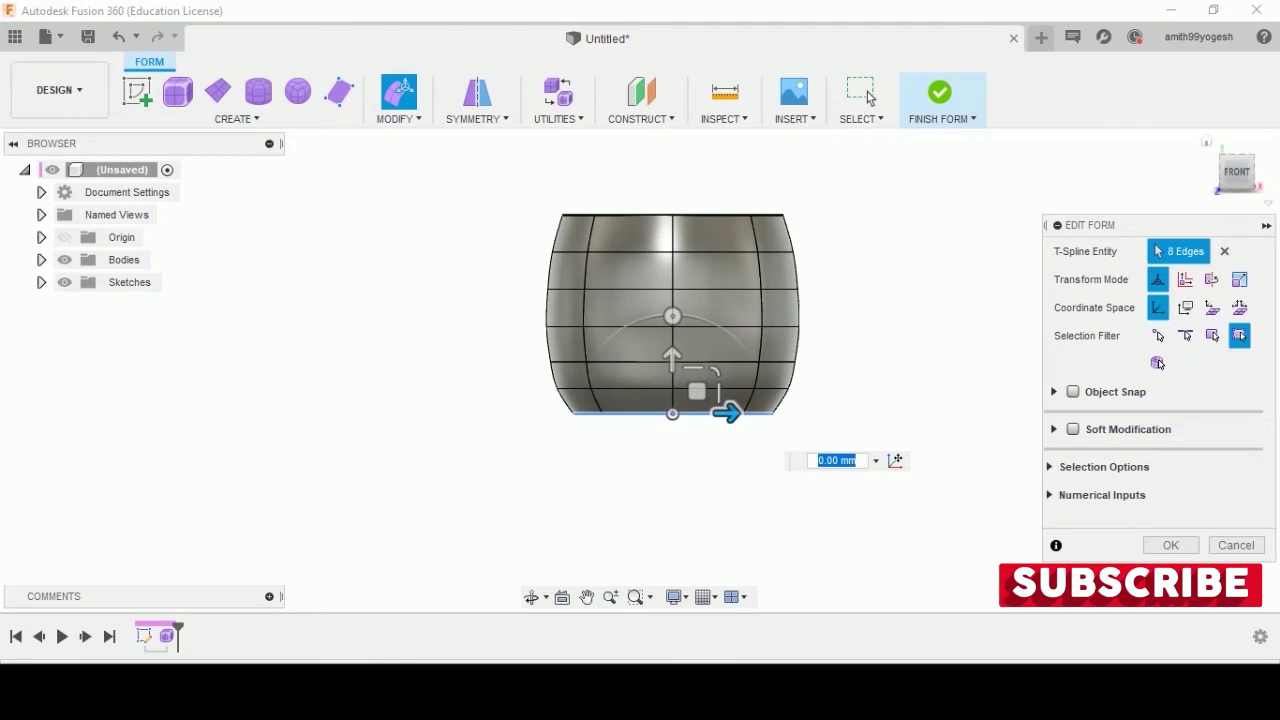
{"action": "scroll", "coordinate": [685, 400], "scroll_direction": "up", "scroll_amount": 3}
{"action": "mouse_move", "coordinate": [655, 432]}
{"action": "left_mouse_down"}
{"action": "mouse_move", "coordinate": [630, 440]}
{"action": "mouse_move", "coordinate": [660, 440]}
{"action": "left_mouse_up"}
Reset the bottom loop's scale to 1, then extrude and shrink it inward into a small ring
{"action": "type", "text": "1"}
{"action": "key", "text": "Return"}
{"action": "key", "text": "Return"}
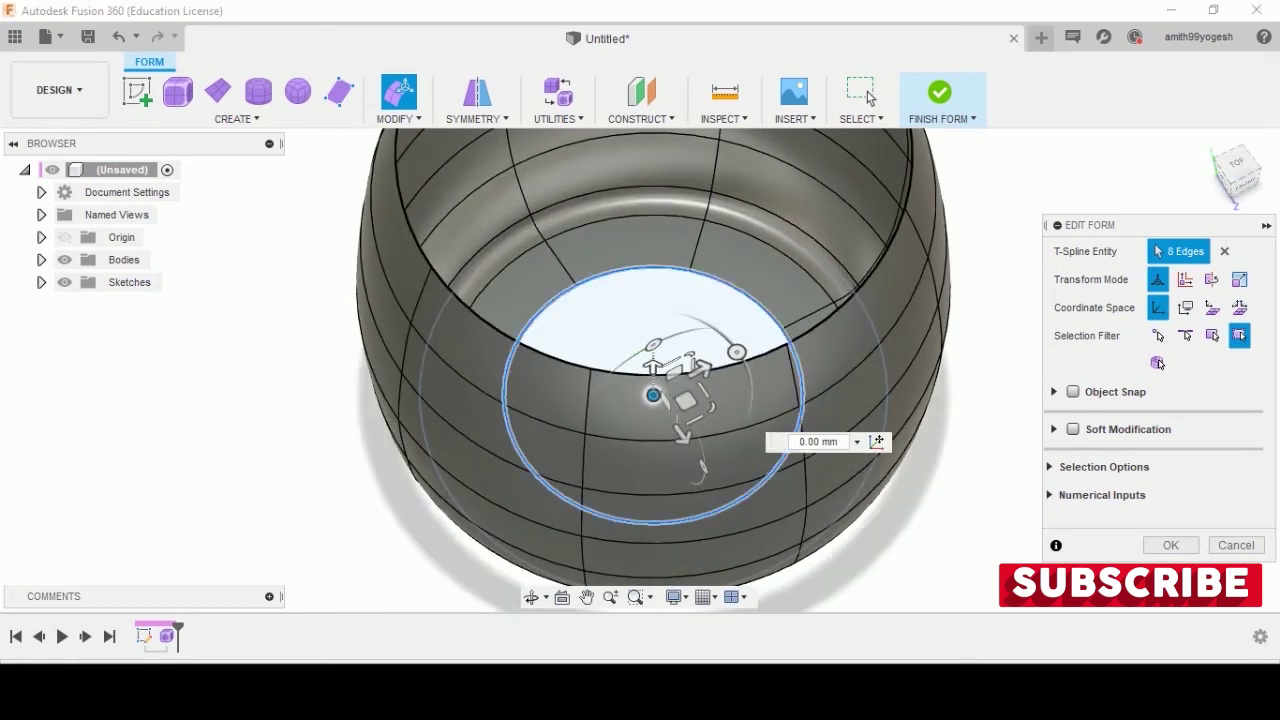
{"action": "type", "text": "5"}
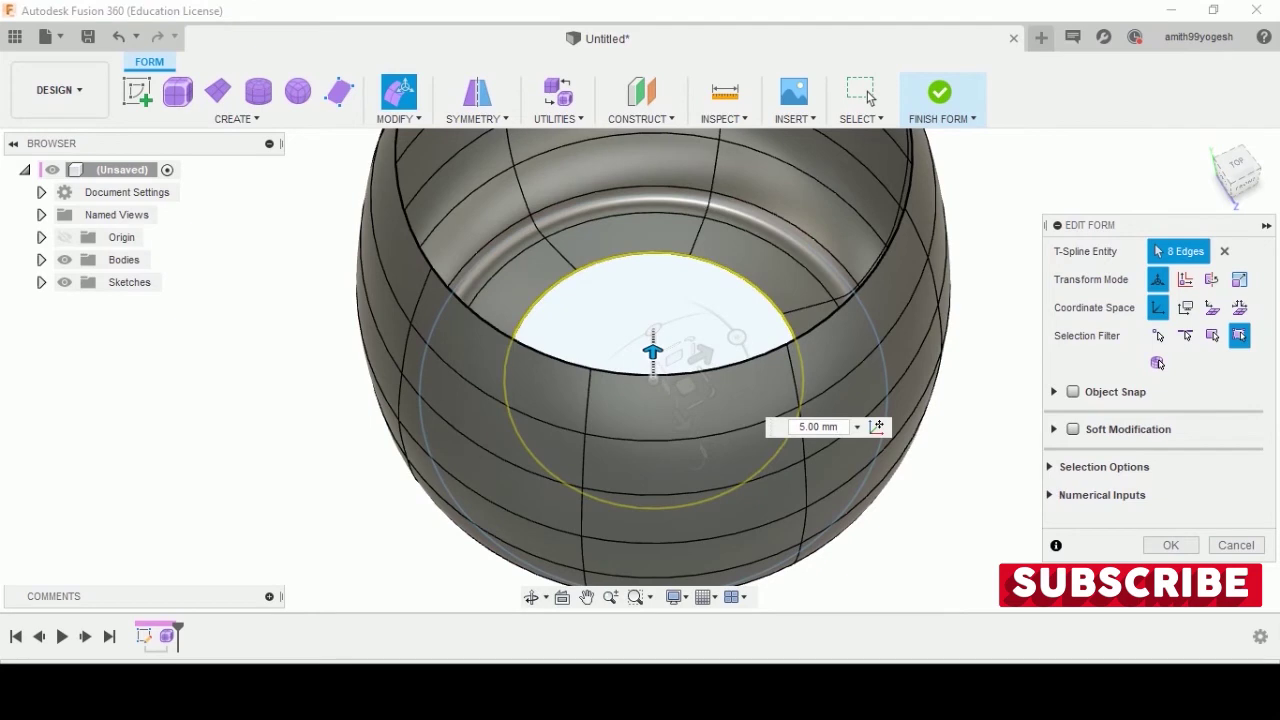
{"action": "type", "text": "10"}
{"action": "type", "text": "5"}
{"action": "key", "text": "Tab"}
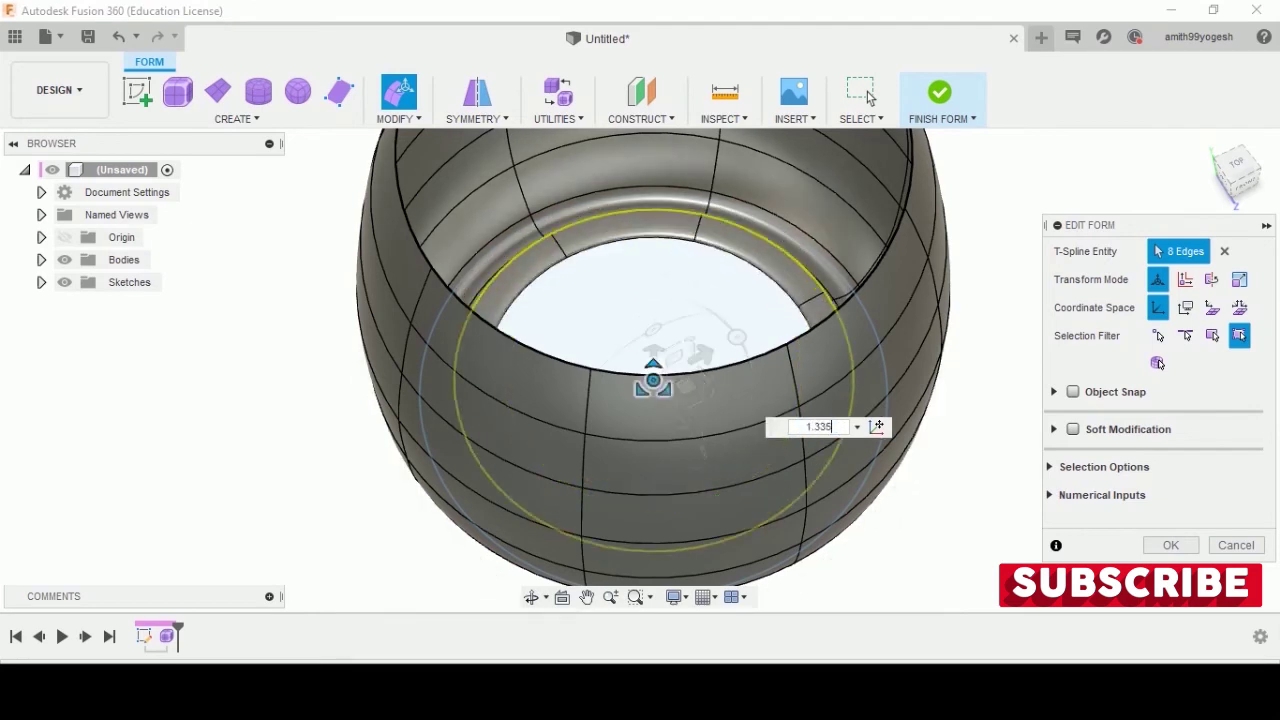
{"action": "type", "text": "0.873"}
{"action": "left_click_drag", "start_coordinate": [736, 337], "coordinate": [690, 360]}
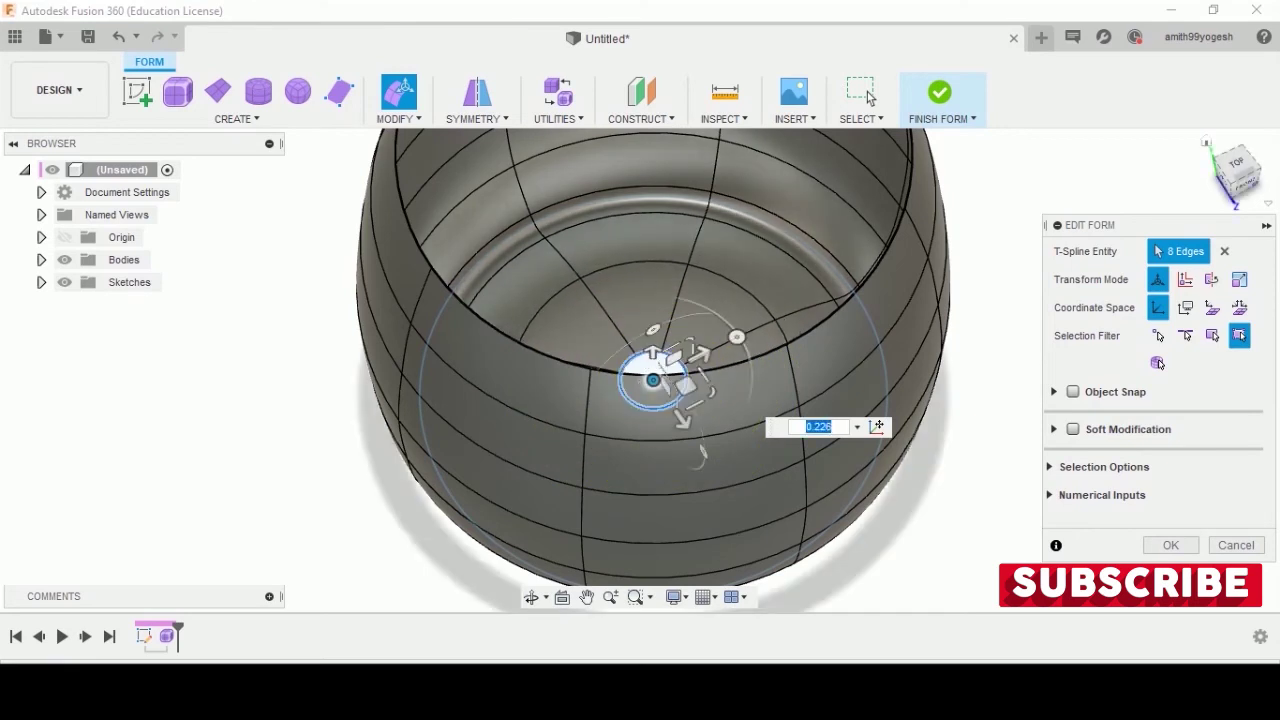
Scale the floor ring down to 0.003 at the centre and accept the form edits
{"action": "left_click", "coordinate": [1236, 184]}
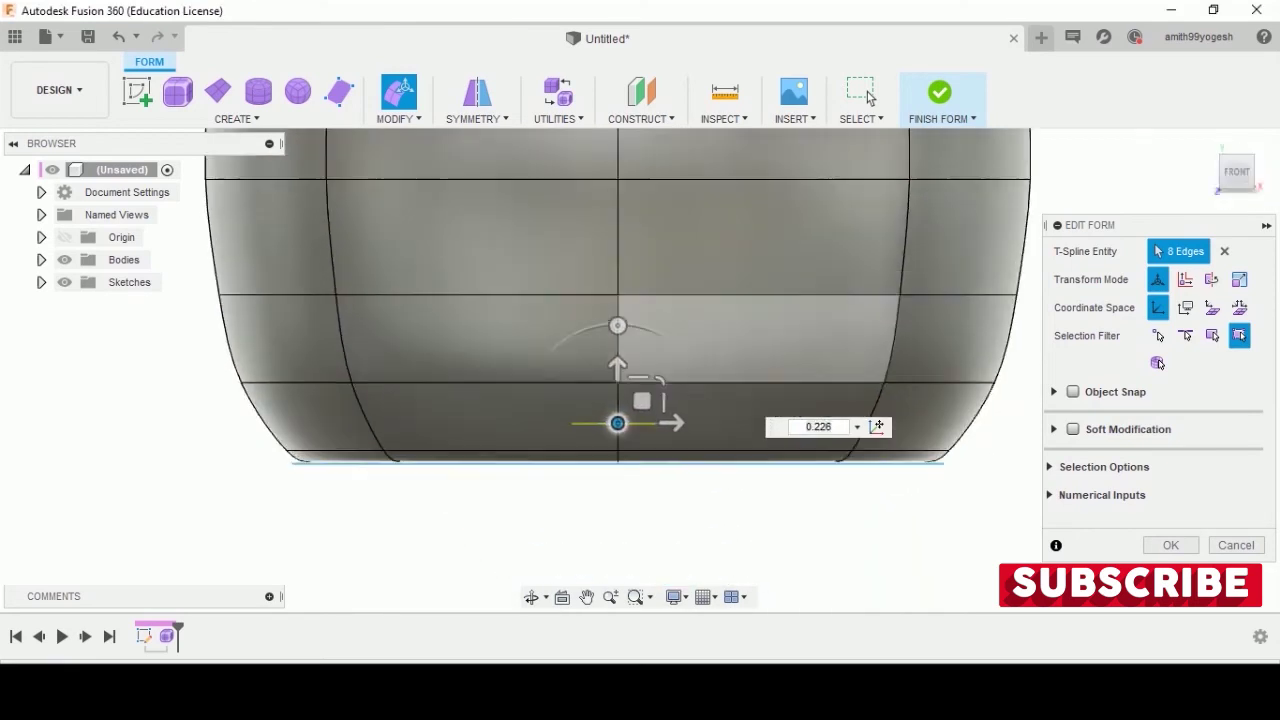
{"action": "left_click_drag", "start_coordinate": [603, 430], "coordinate": [603, 430]}
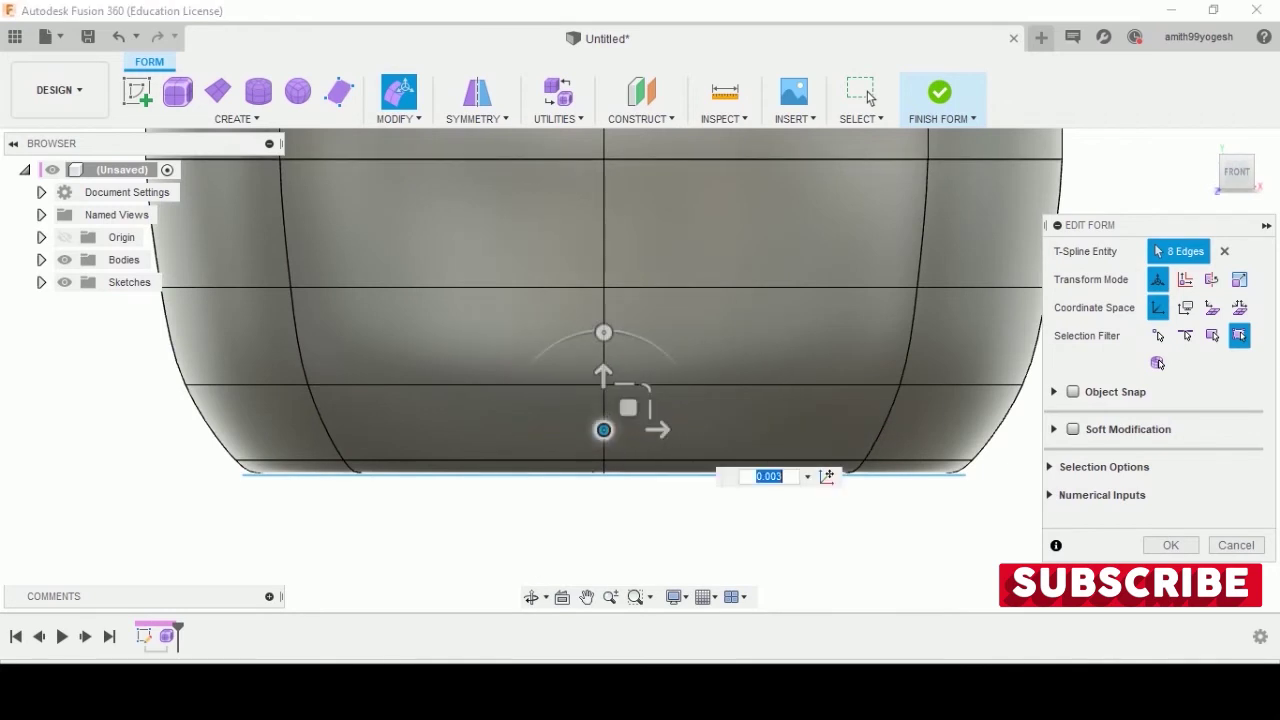
{"action": "left_click", "coordinate": [1237, 157]}
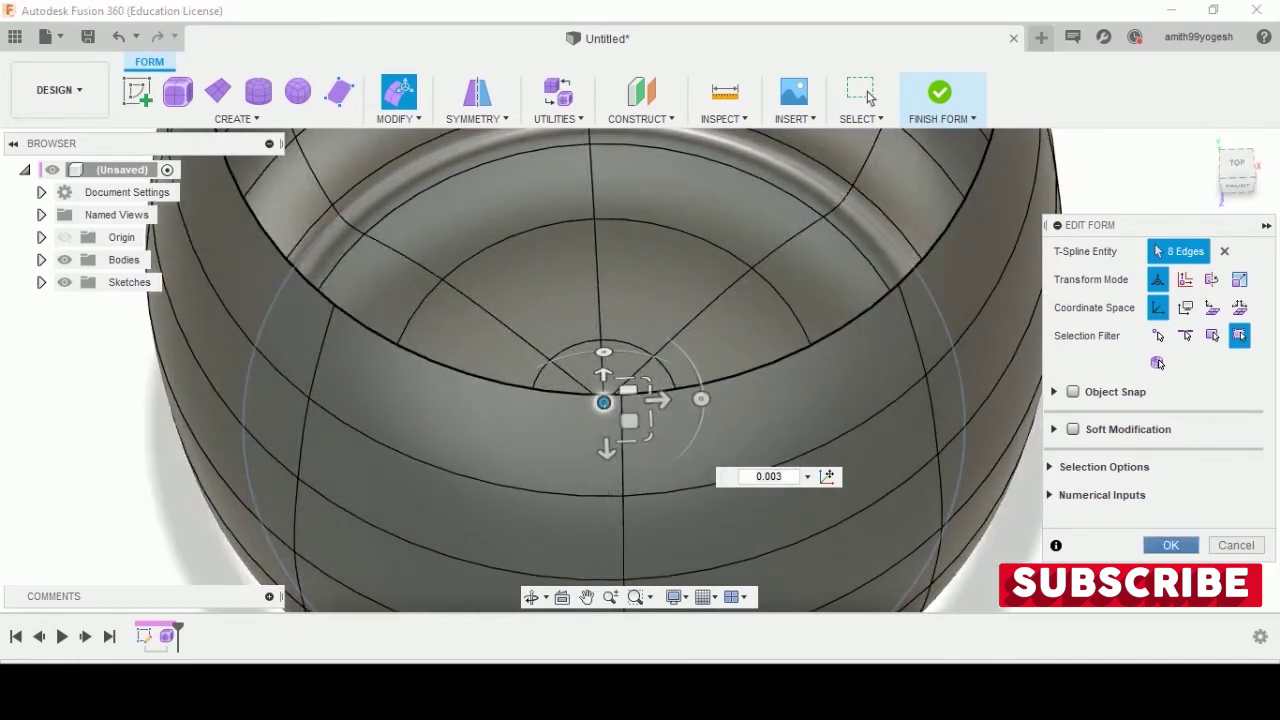
{"action": "left_click", "coordinate": [1171, 545]}
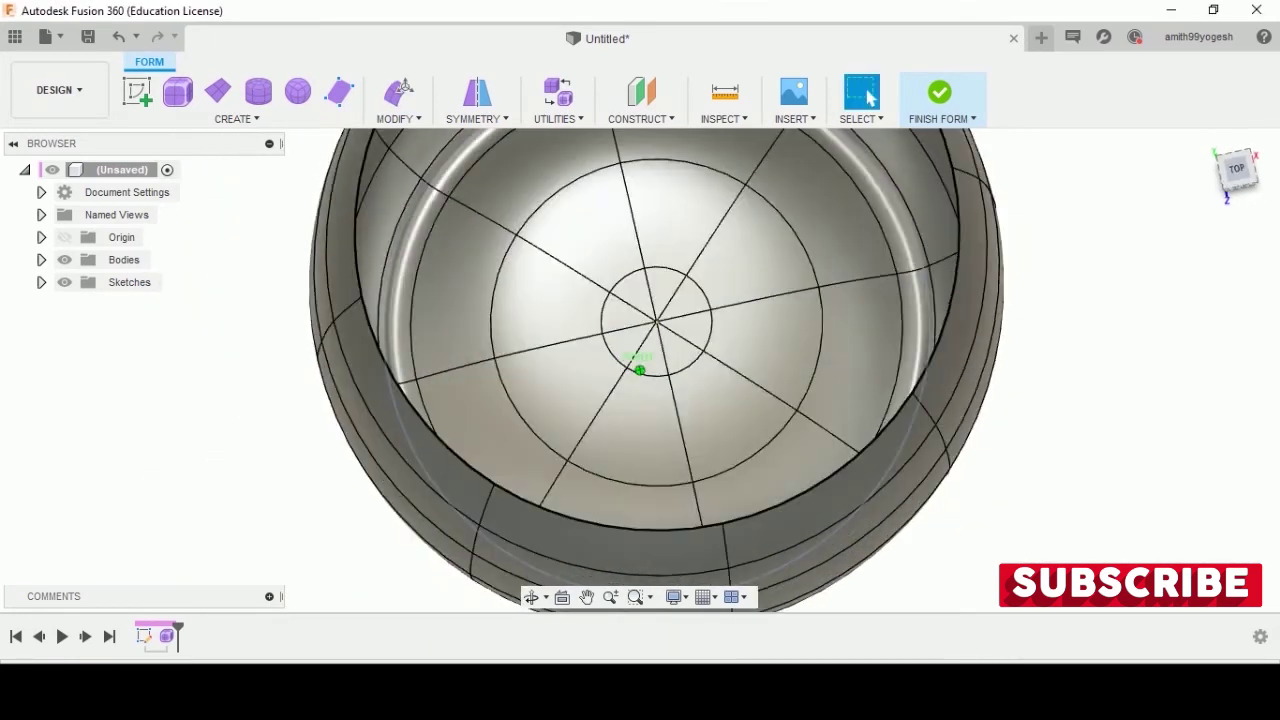
Zoom out, switch to the Front view, and zoom in on the barrel form
{"action": "scroll", "coordinate": [662, 312], "scroll_direction": "up", "scroll_amount": 5}
{"action": "scroll", "coordinate": [670, 318], "scroll_direction": "up", "scroll_amount": 5}
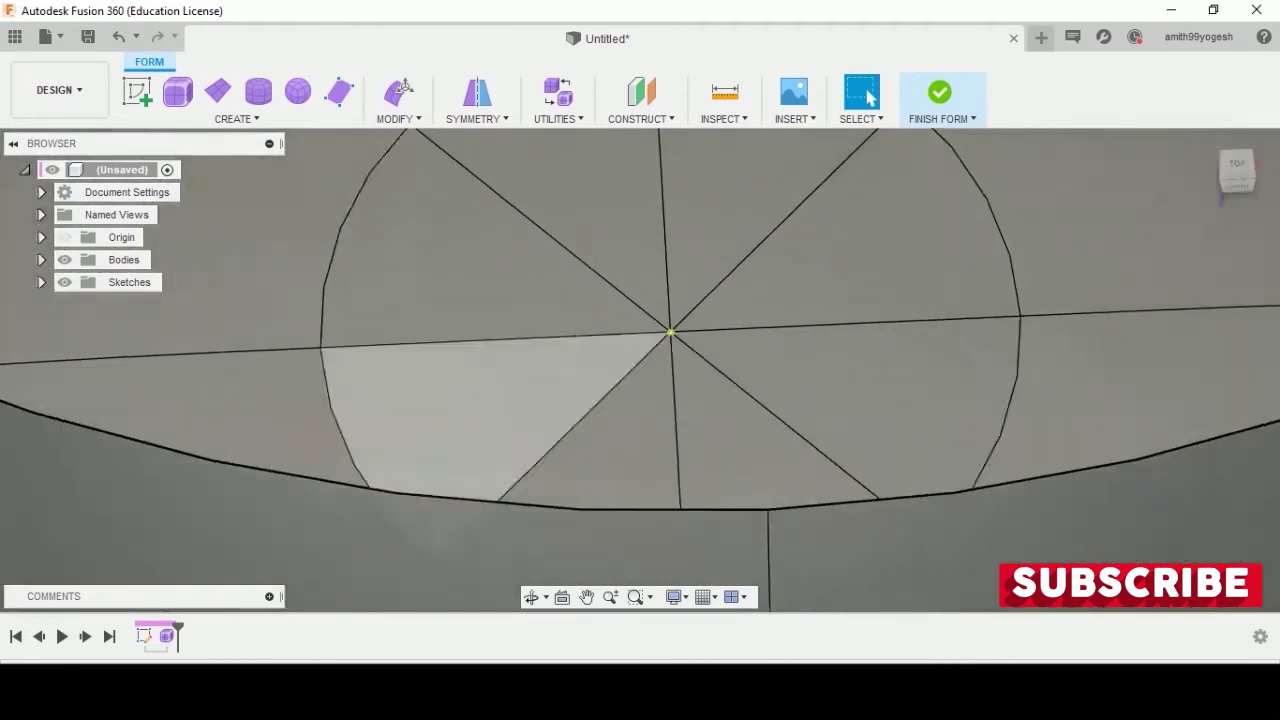
{"action": "scroll", "coordinate": [680, 322], "scroll_direction": "up", "scroll_amount": 5}
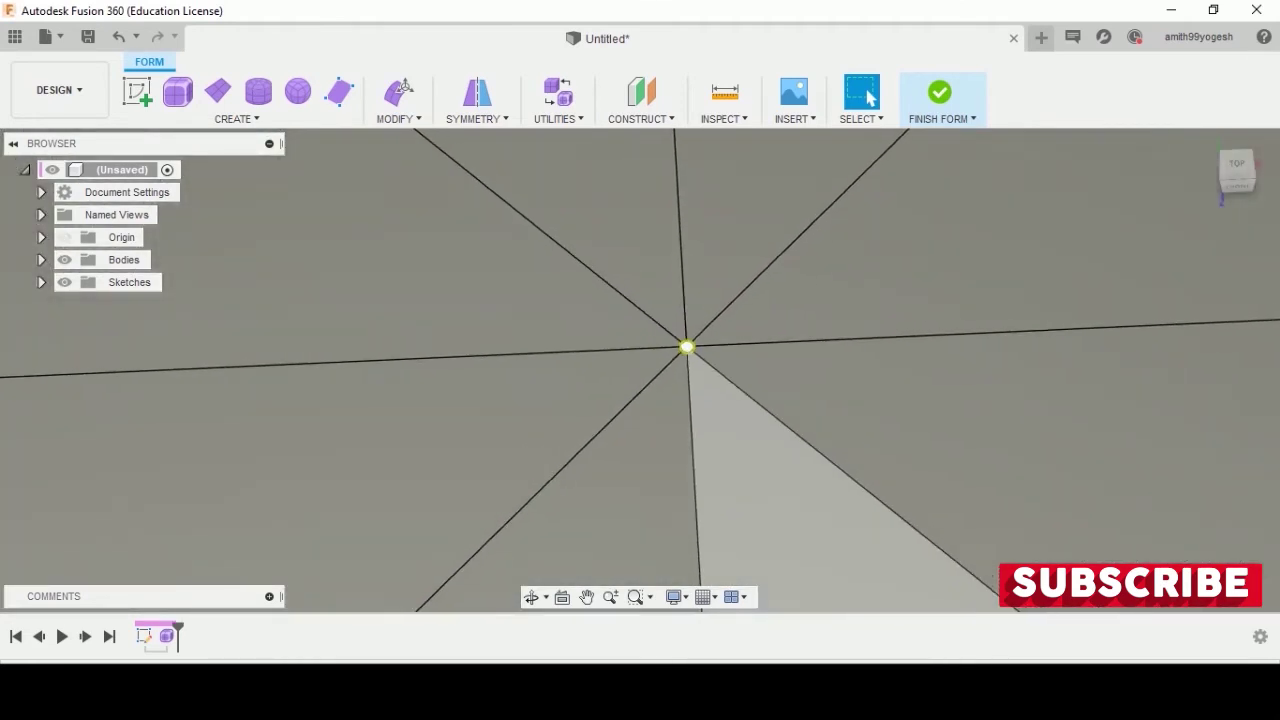
{"action": "scroll", "coordinate": [686, 340], "scroll_direction": "down", "scroll_amount": 3}
{"action": "scroll", "coordinate": [689, 354], "scroll_direction": "down", "scroll_amount": 3}
{"action": "scroll", "coordinate": [689, 355], "scroll_direction": "down", "scroll_amount": 5}
{"action": "scroll", "coordinate": [689, 355], "scroll_direction": "down", "scroll_amount": 3}
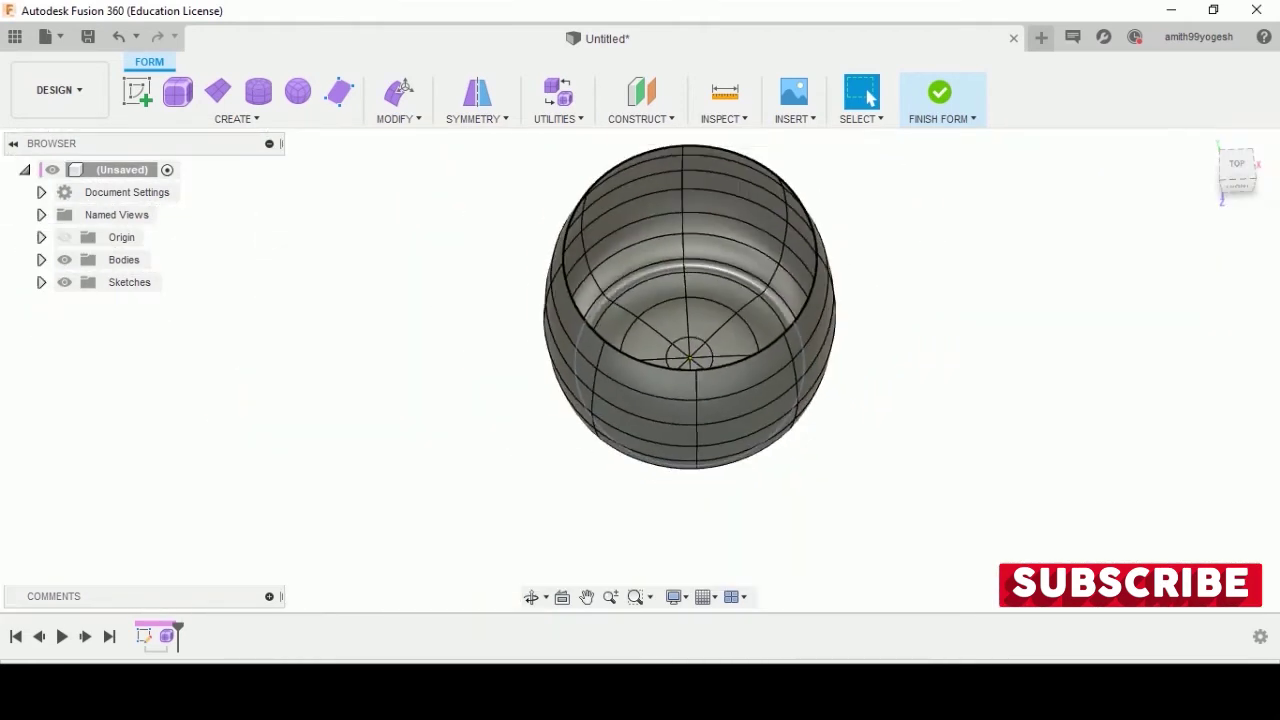
{"action": "left_click", "coordinate": [1237, 186]}
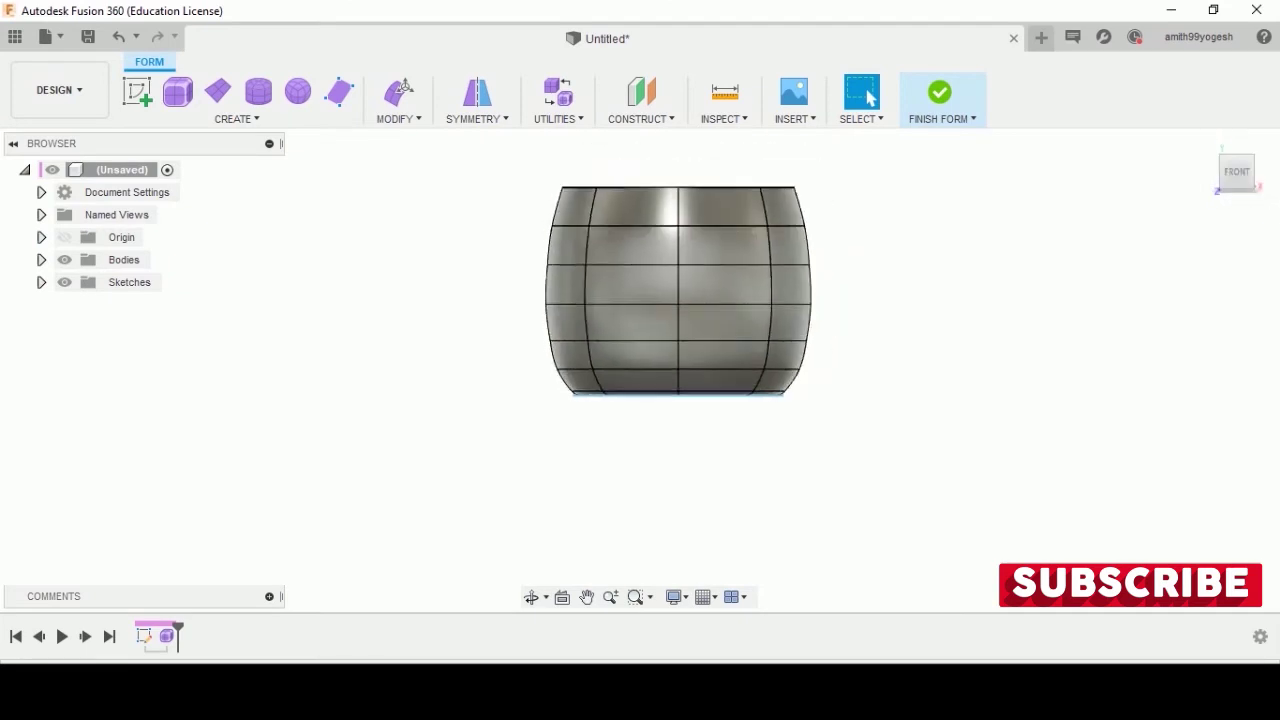
{"action": "scroll", "coordinate": [560, 433], "scroll_direction": "up", "scroll_amount": 2}
{"action": "scroll", "coordinate": [560, 433], "scroll_direction": "up", "scroll_amount": 1}
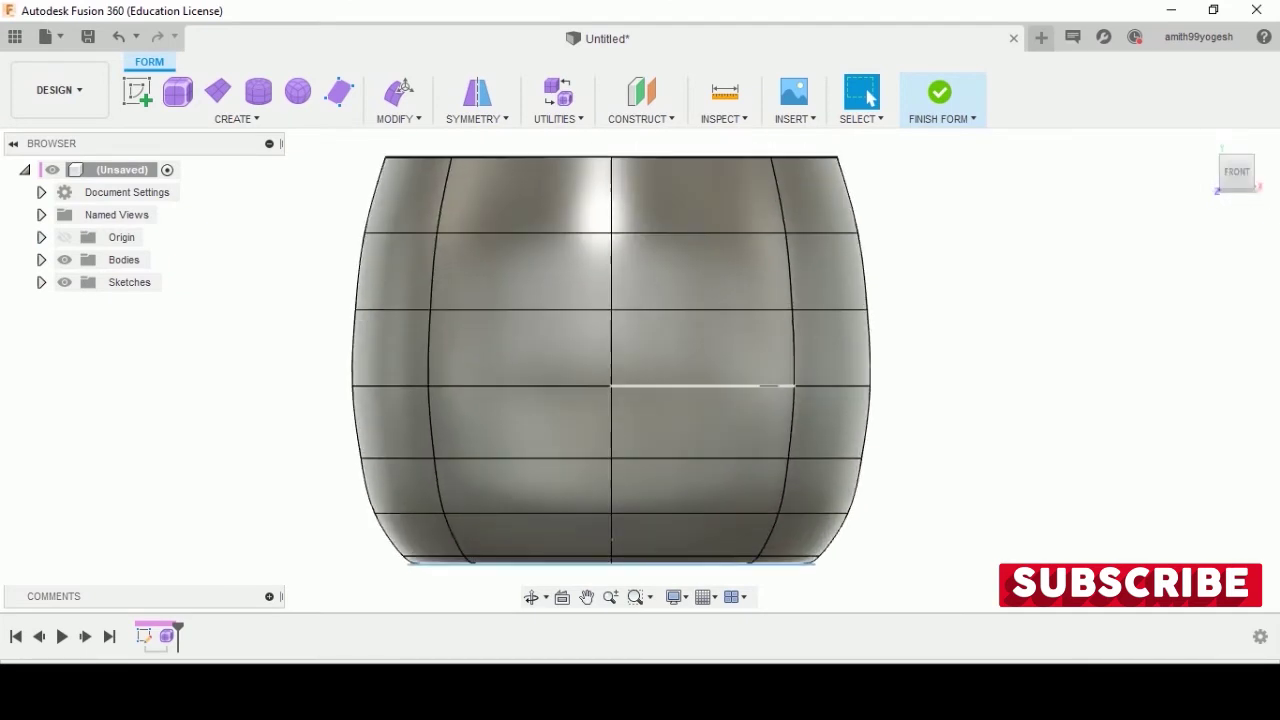
{"action": "scroll", "coordinate": [560, 433], "scroll_direction": "up", "scroll_amount": 2}
{"action": "scroll", "coordinate": [560, 433], "scroll_direction": "up", "scroll_amount": 2}
Scale the lower horizontal edge ring uniformly to 1.025
{"action": "double_click", "coordinate": [555, 457]}
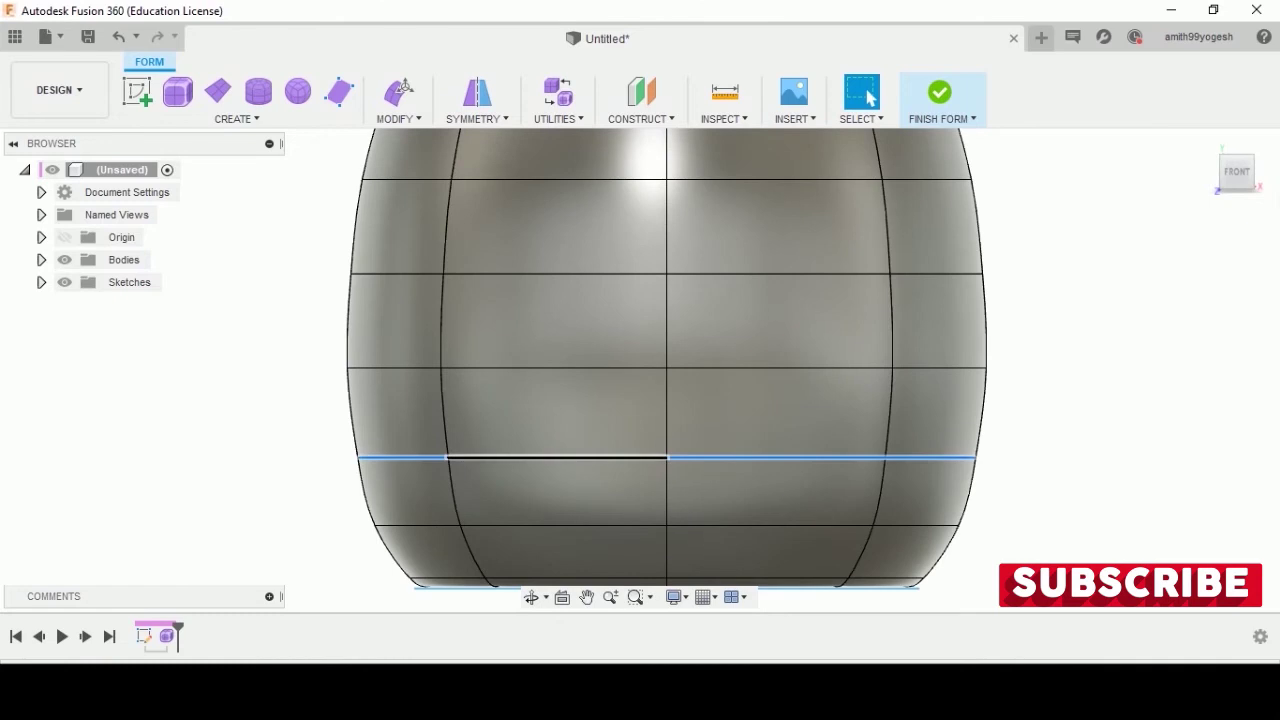
{"action": "right_click", "coordinate": [530, 457]}
{"action": "left_click", "coordinate": [586, 431]}
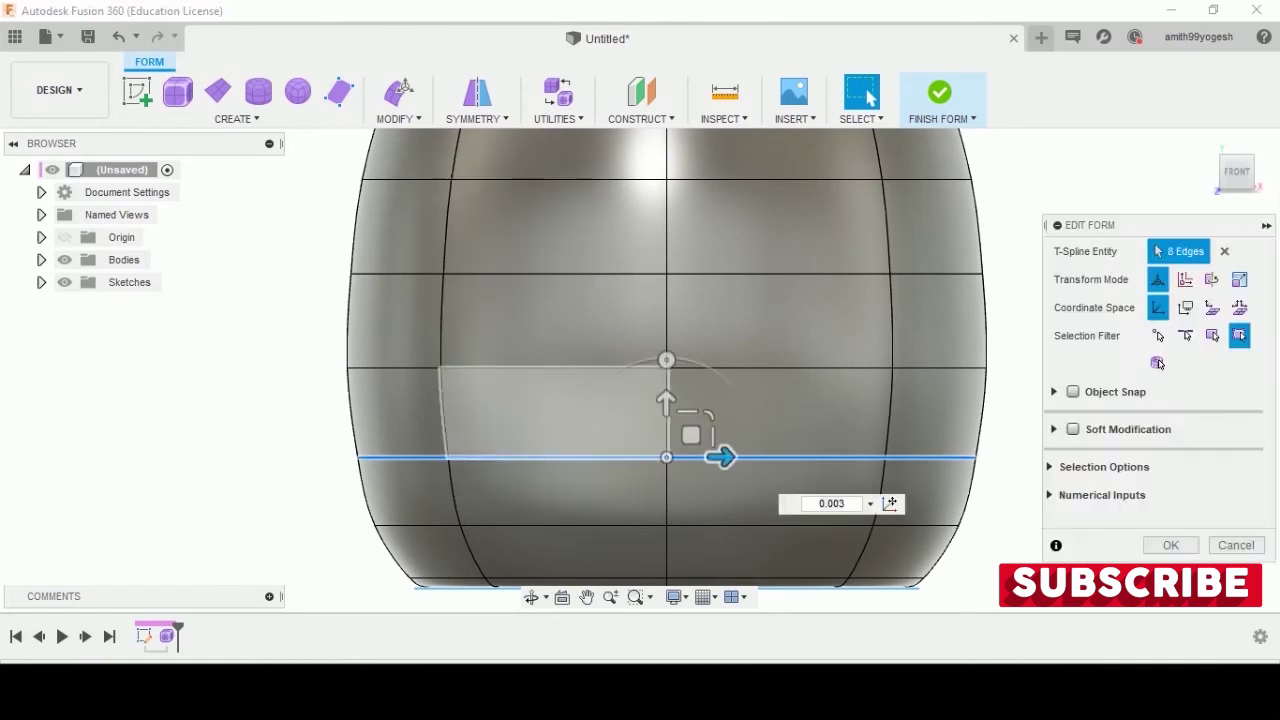
{"action": "left_click", "coordinate": [666, 460]}
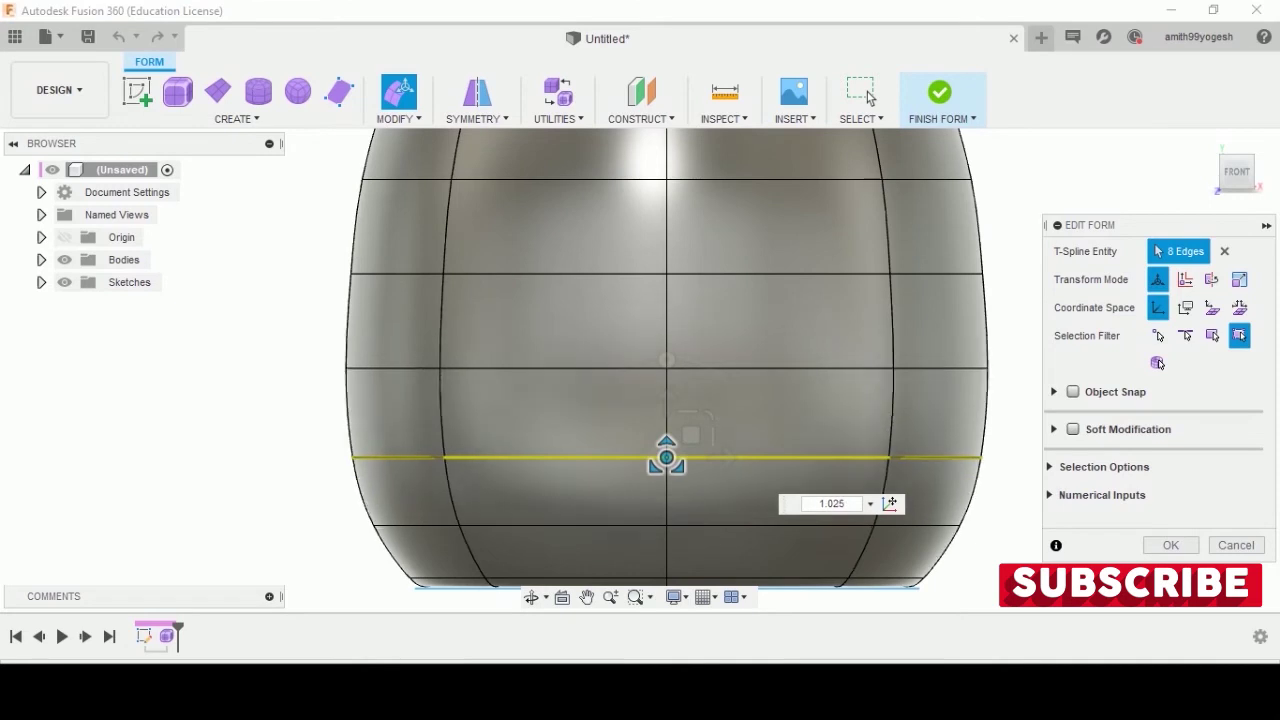
{"action": "key", "text": "BackSpace"}
{"action": "type", "text": "25"}
{"action": "key", "text": "Return"}
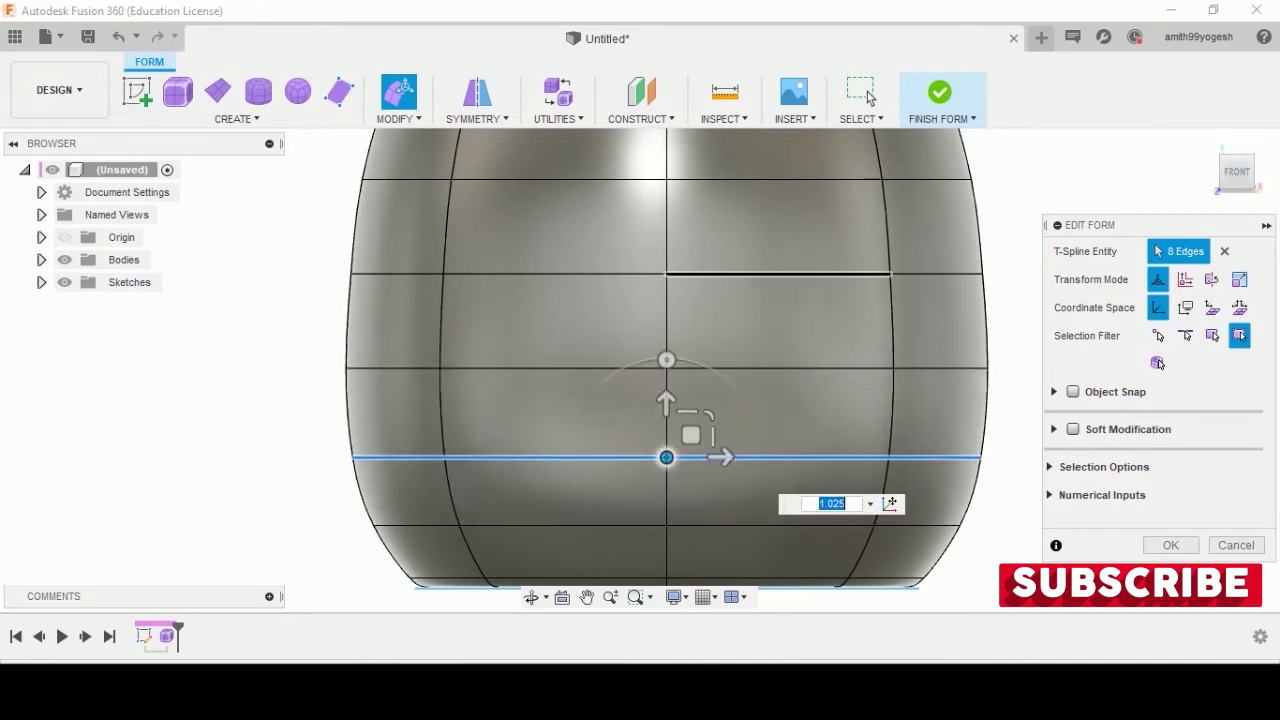
Scale the middle edge ring to 1.025 as well and close the edit
{"action": "double_click", "coordinate": [738, 302]}
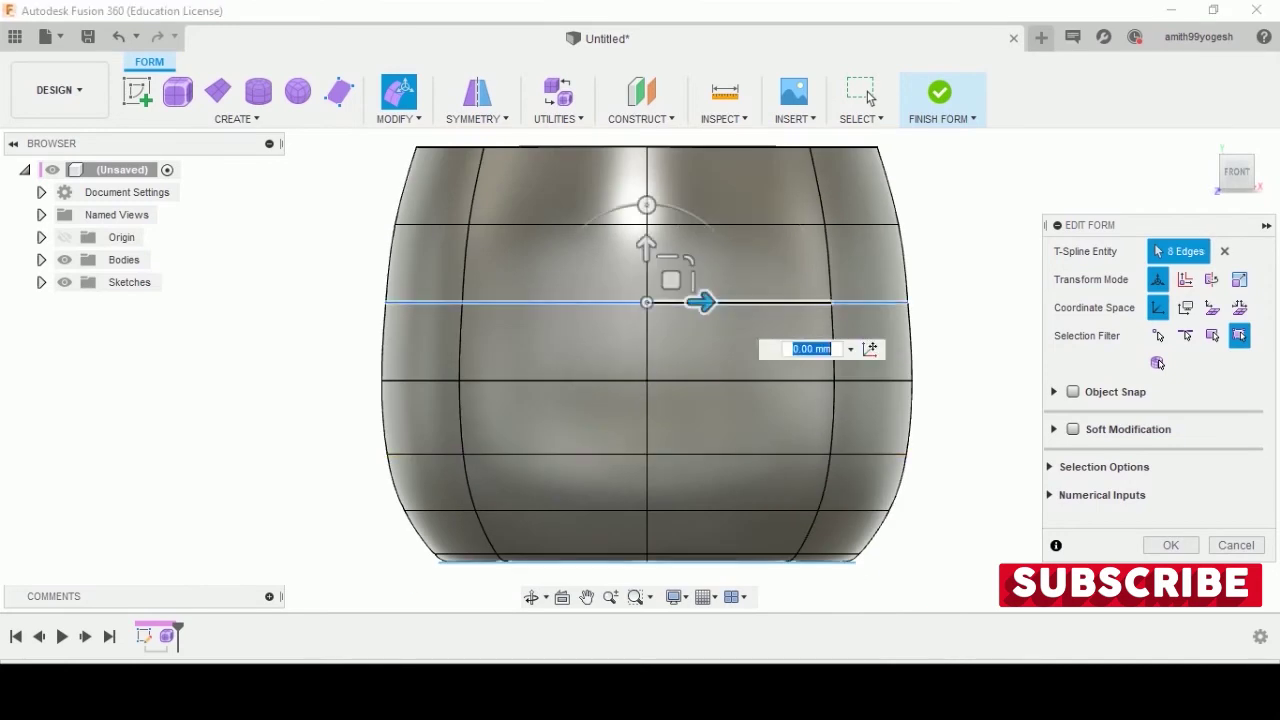
{"action": "type", "text": "0.9"}
{"action": "key", "text": "BackSpace"}
{"action": "key", "text": "BackSpace"}
{"action": "key", "text": "BackSpace"}
{"action": "type", "text": "1.005"}
{"action": "key", "text": "BackSpace"}
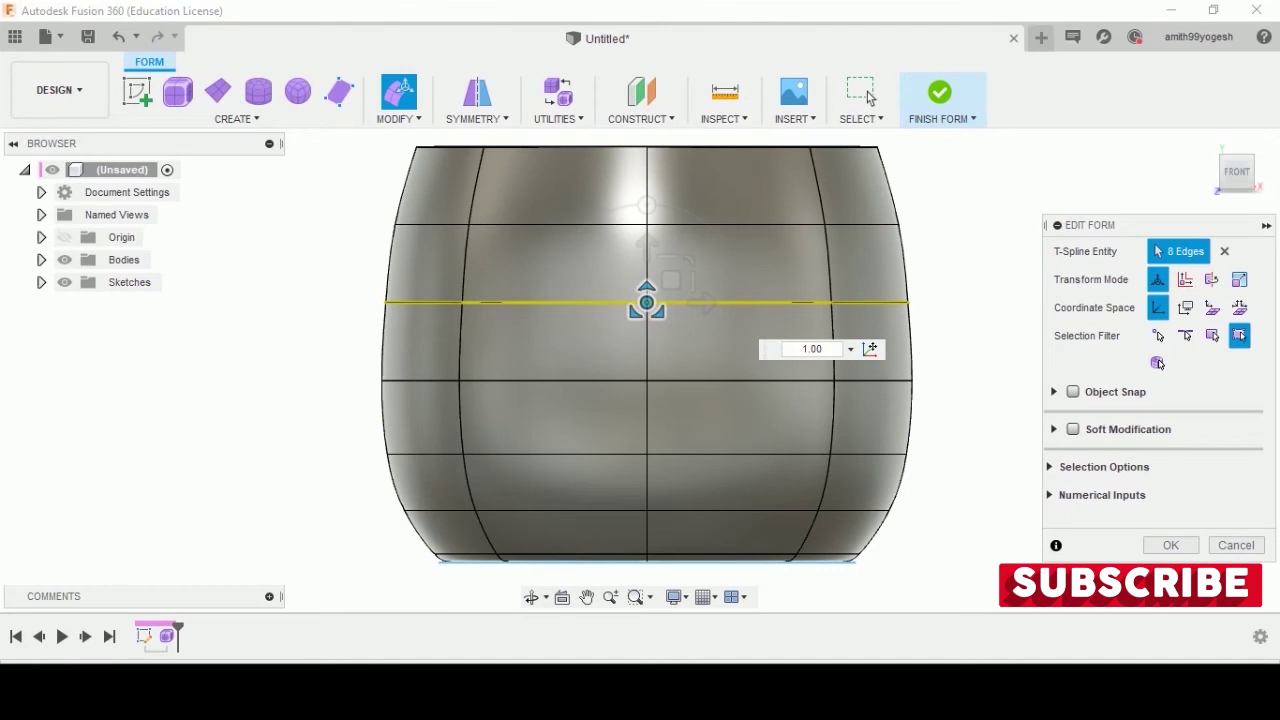
{"action": "type", "text": "25"}
{"action": "key", "text": "Return"}
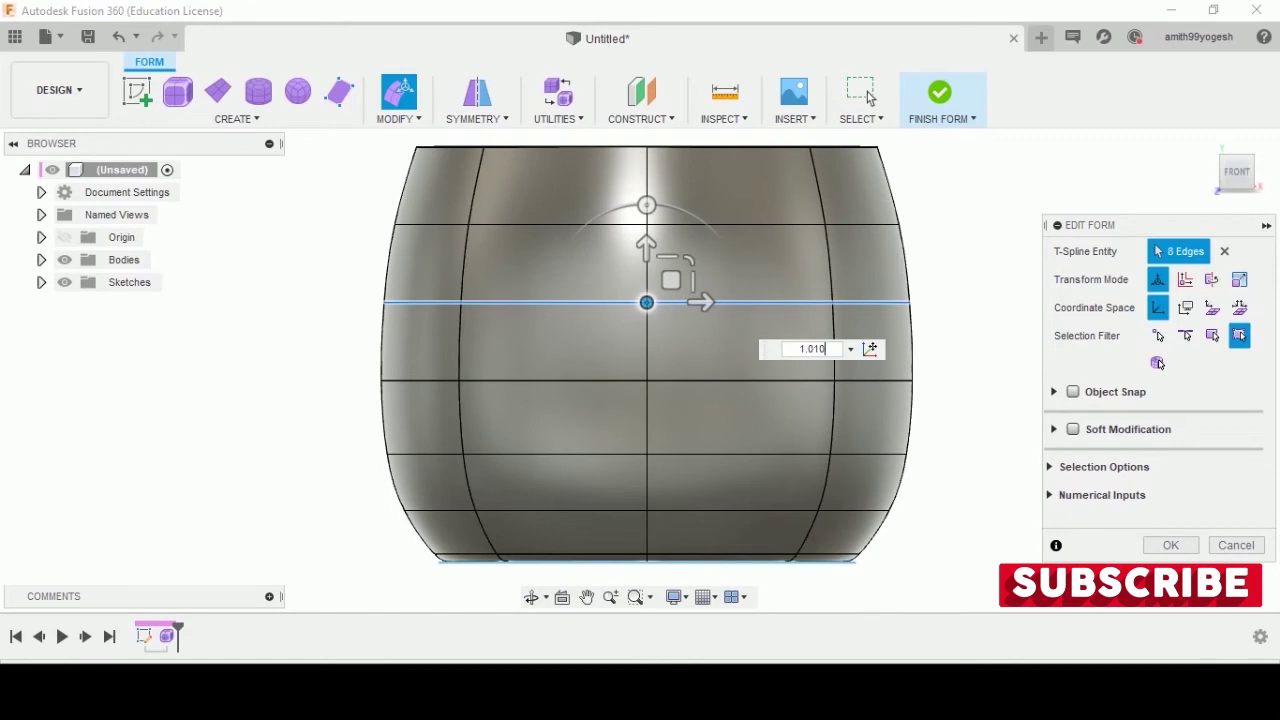
{"action": "key", "text": "Return"}
{"action": "scroll", "coordinate": [655, 401], "scroll_direction": "down", "scroll_amount": 2}
{"action": "scroll", "coordinate": [655, 401], "scroll_direction": "down", "scroll_amount": 2}
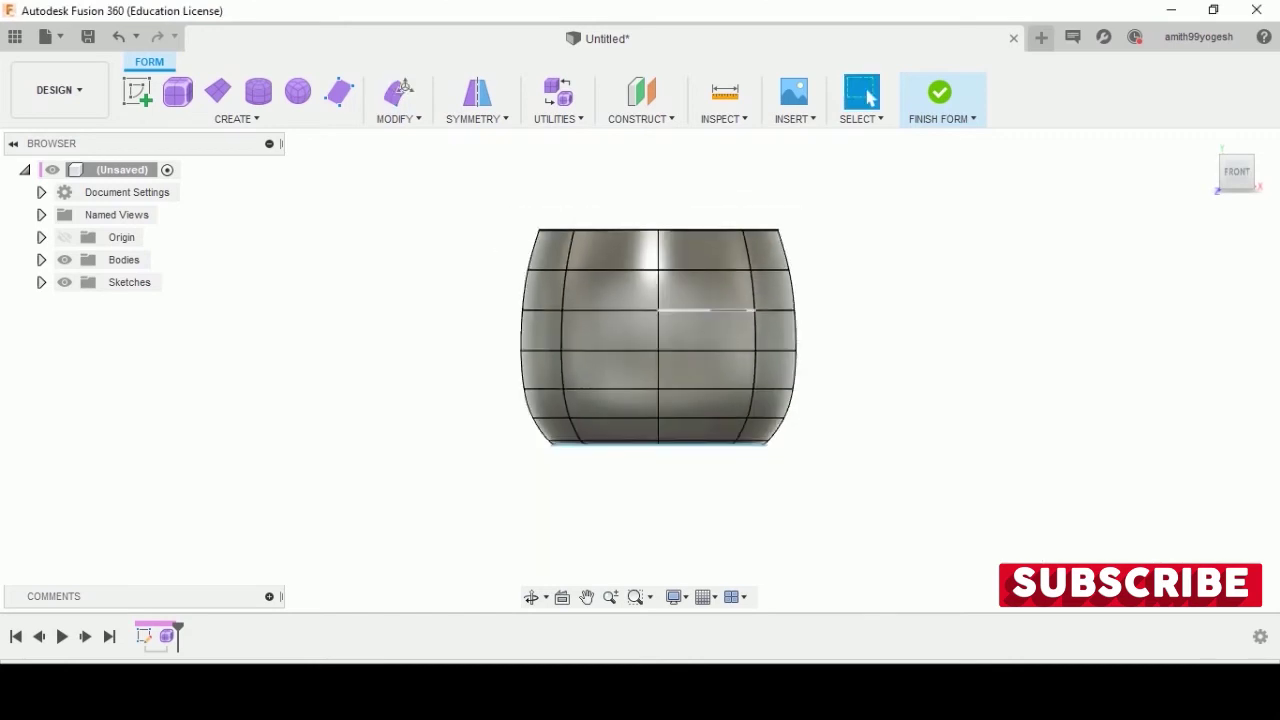
{"action": "scroll", "coordinate": [655, 401], "scroll_direction": "up", "scroll_amount": 2}
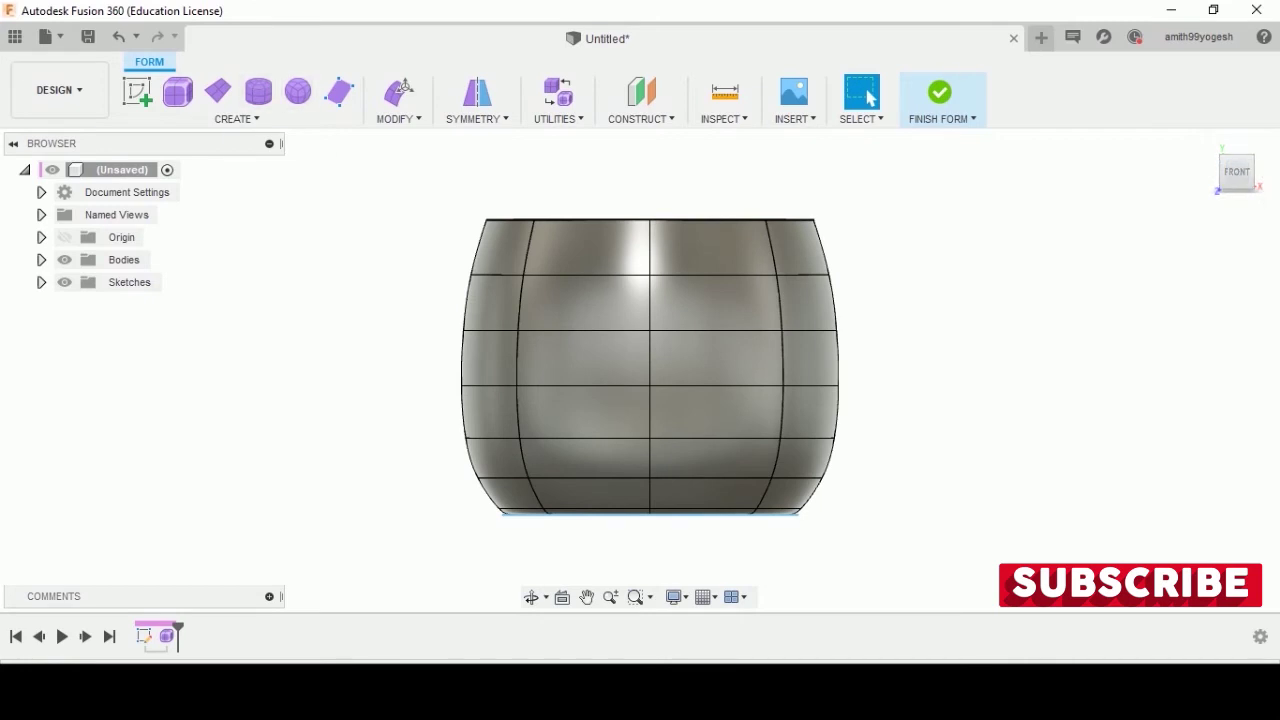
Apply a first Thicken from the Modify menu to the barrel body
{"action": "left_click", "coordinate": [476, 118]}
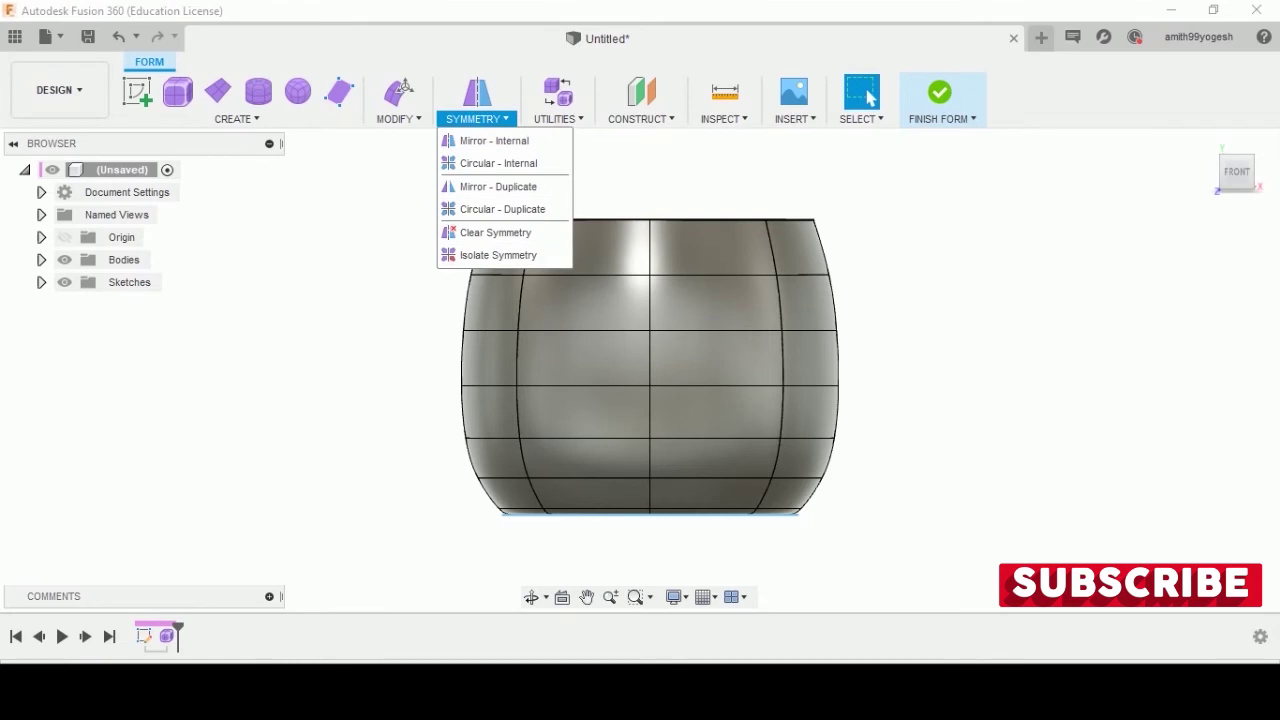
{"action": "left_click", "coordinate": [398, 118]}
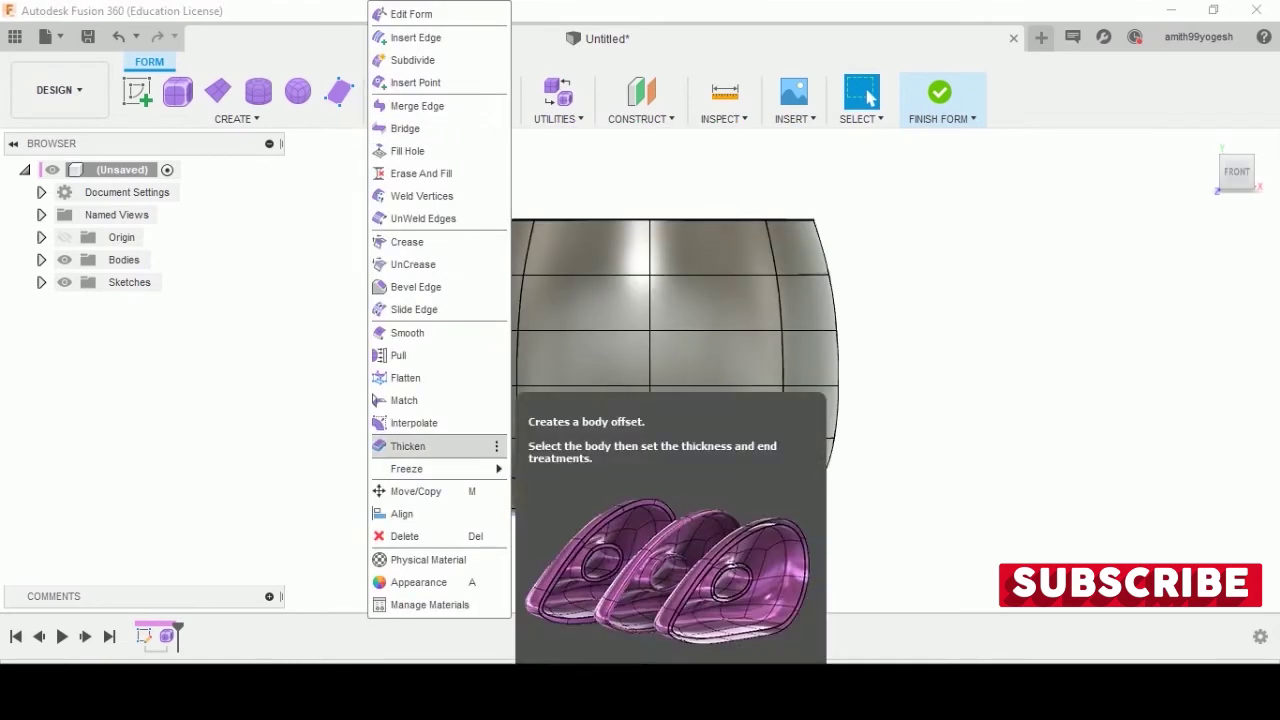
{"action": "left_click", "coordinate": [403, 88]}
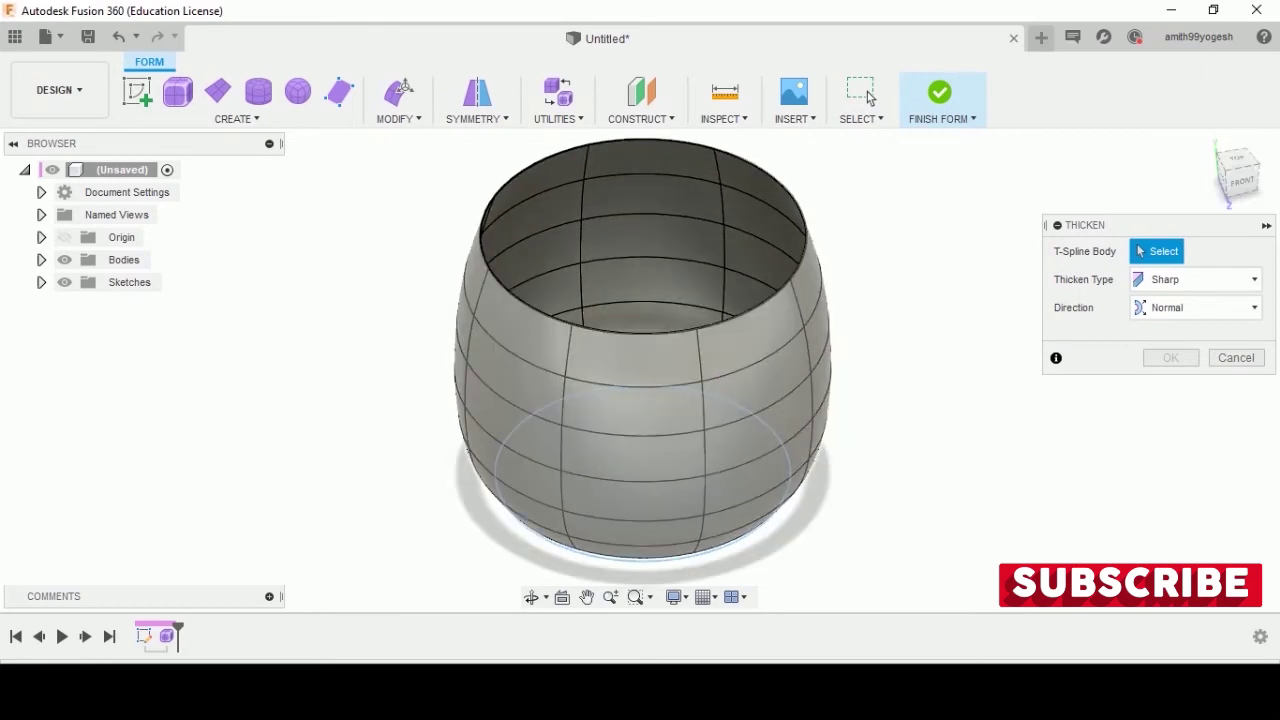
{"action": "left_click", "coordinate": [803, 343]}
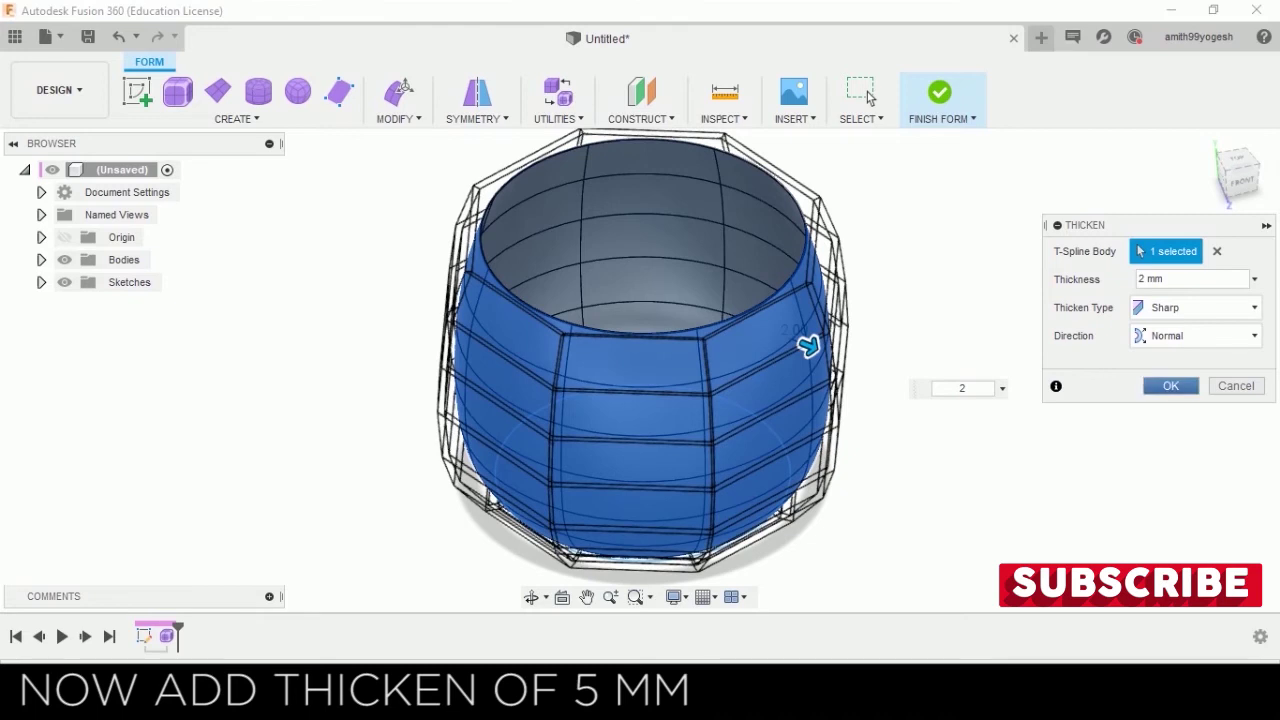
{"action": "key", "text": "Return"}
{"action": "scroll", "coordinate": [769, 209], "scroll_direction": "up", "scroll_amount": 3}
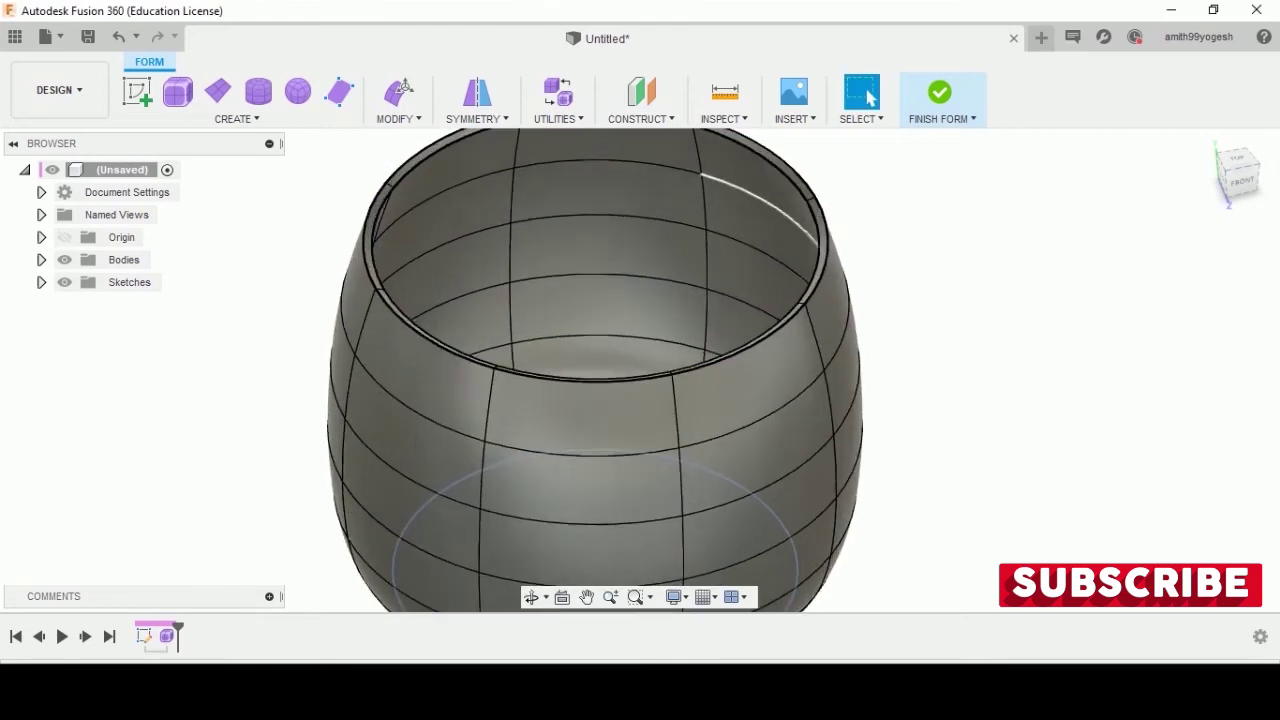
{"action": "scroll", "coordinate": [645, 370], "scroll_direction": "down", "scroll_amount": 3}
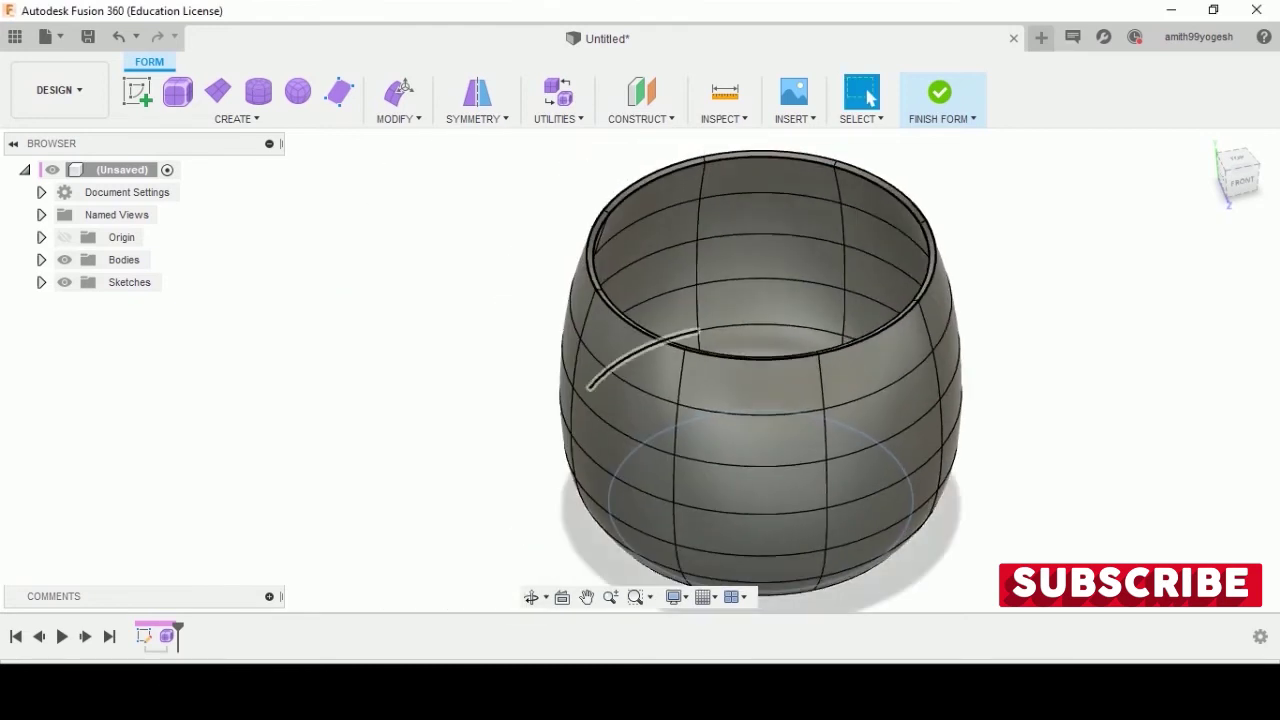
{"action": "scroll", "coordinate": [645, 370], "scroll_direction": "down", "scroll_amount": 2}
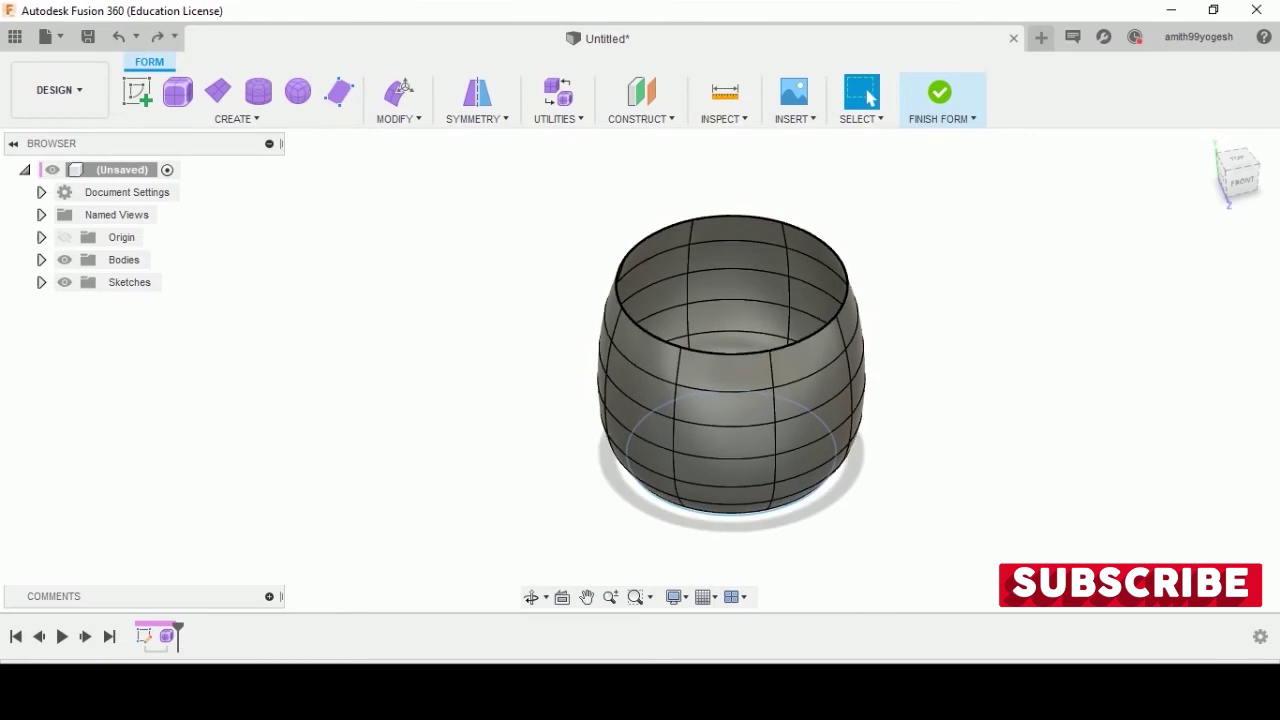
{"action": "scroll", "coordinate": [880, 390], "scroll_direction": "up", "scroll_amount": 2}
Thicken the barrel body again with a 5 mm wall and view it from the front
{"action": "left_click", "coordinate": [400, 100]}
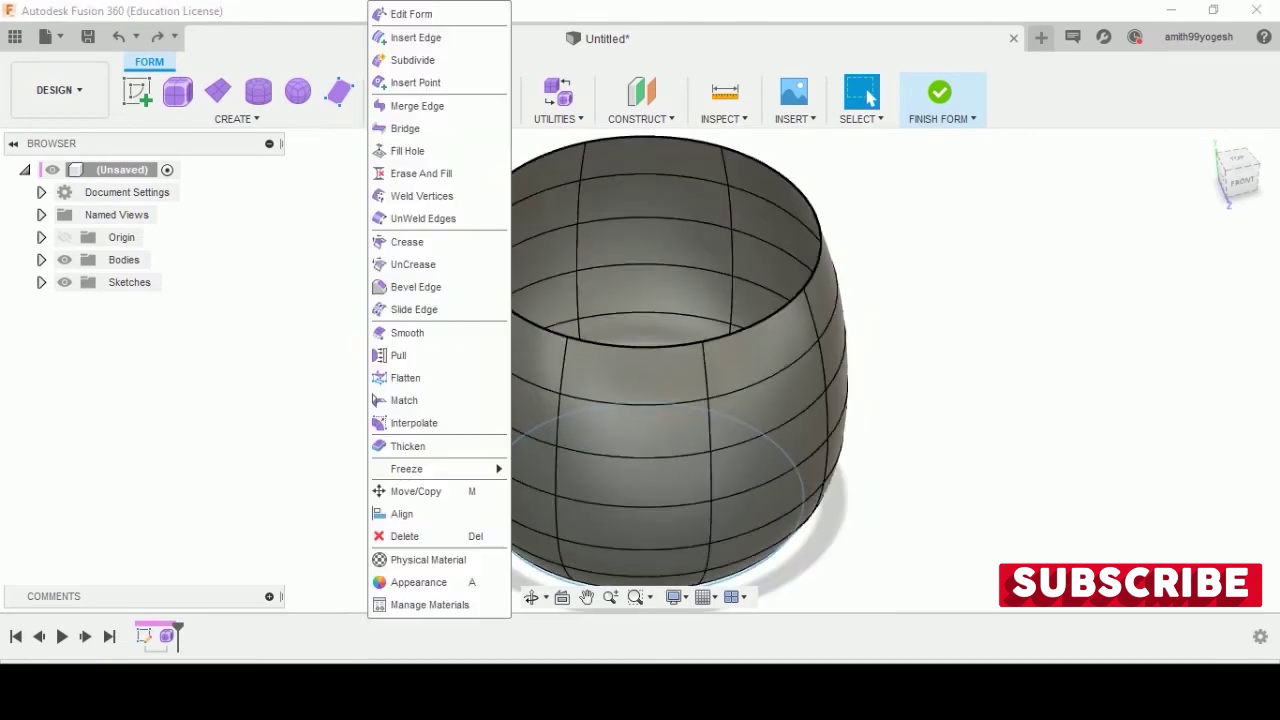
{"action": "left_click", "coordinate": [408, 446]}
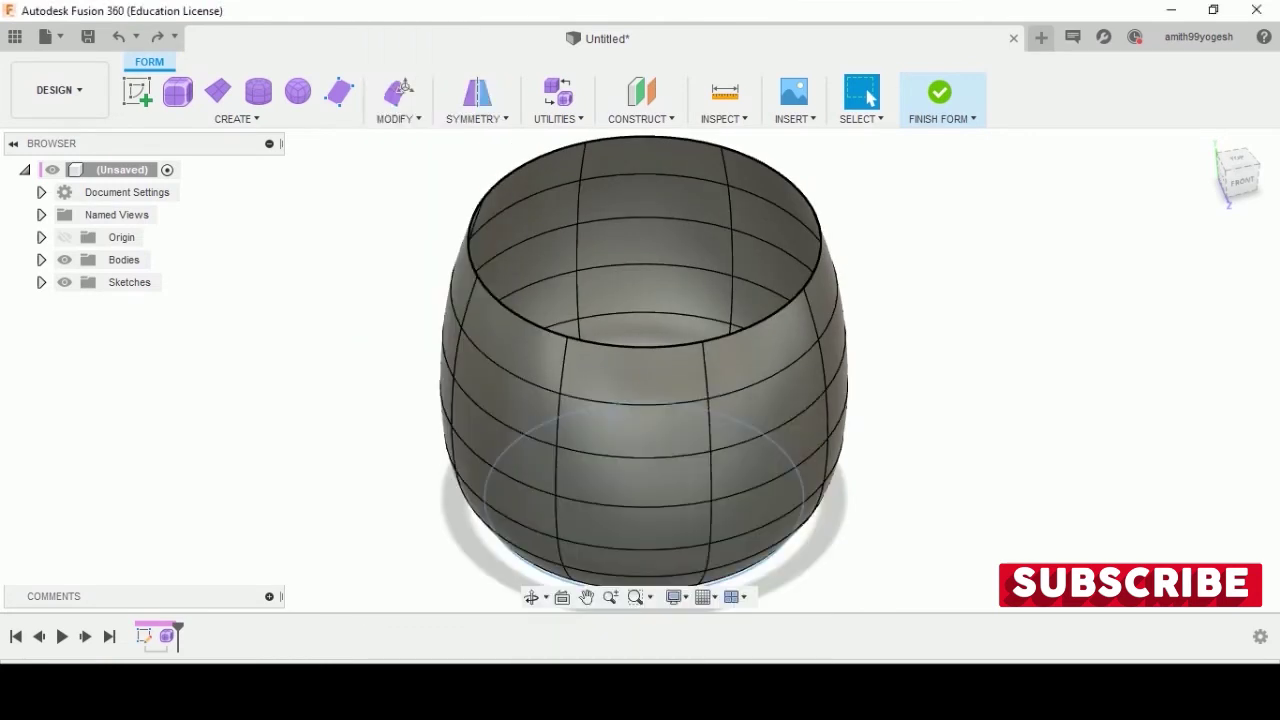
{"action": "left_click", "coordinate": [803, 383]}
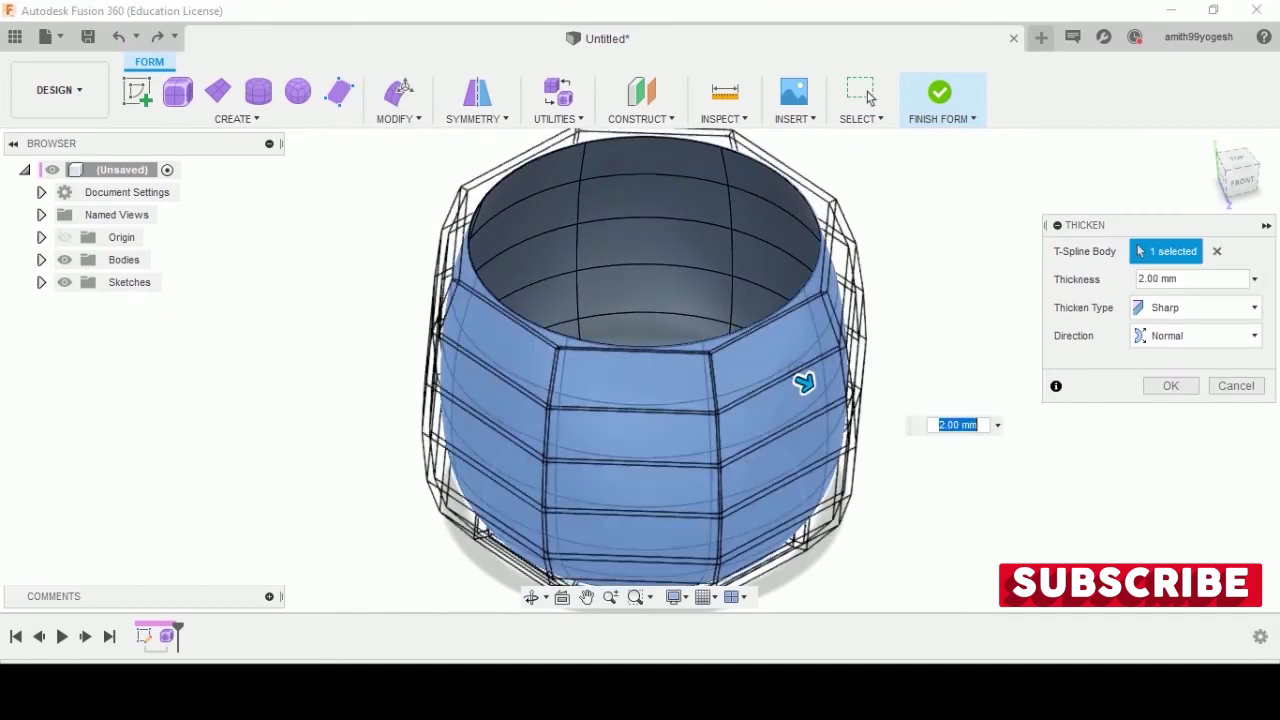
{"action": "type", "text": "5"}
{"action": "key", "text": "Return"}
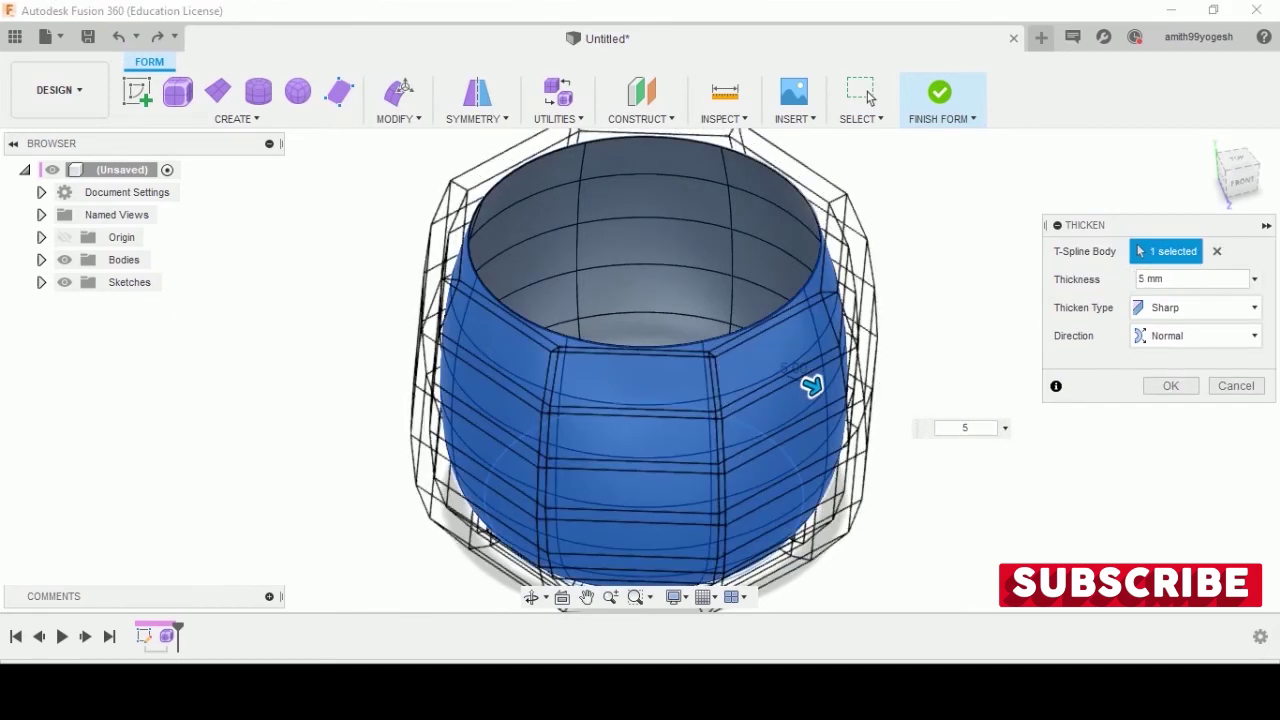
{"action": "key", "text": "Return"}
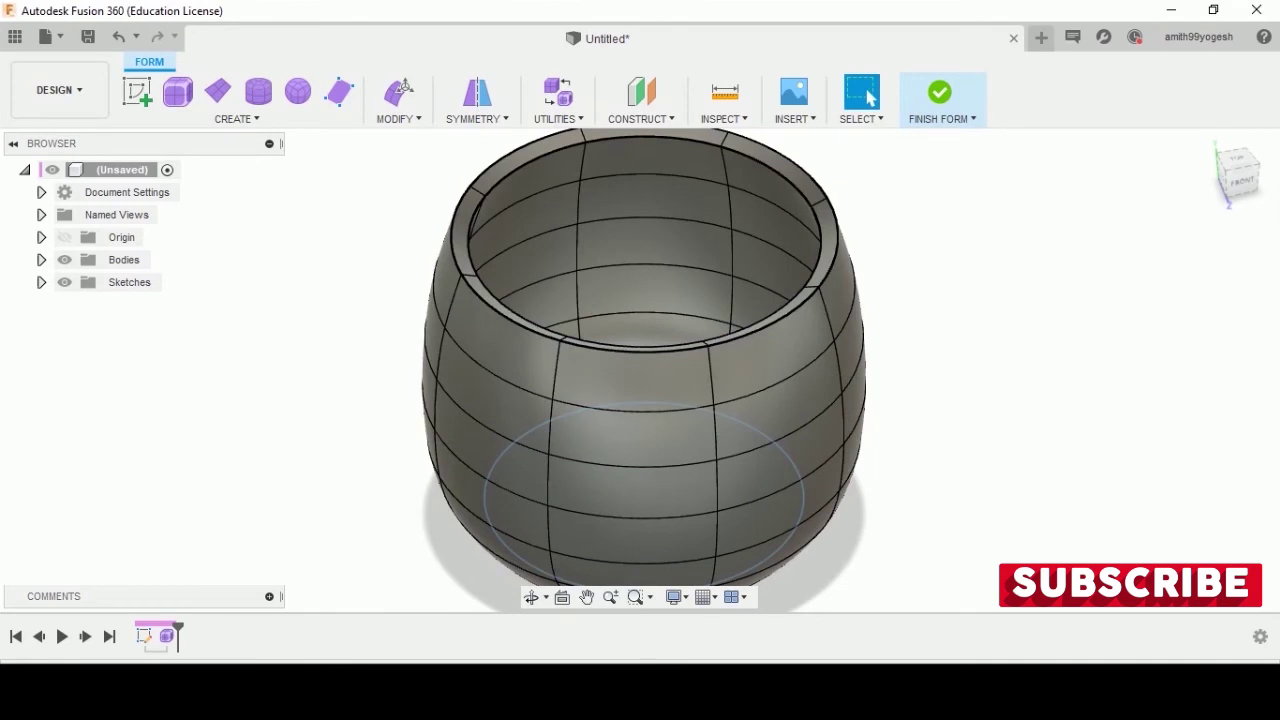
{"action": "left_click", "coordinate": [1242, 181]}
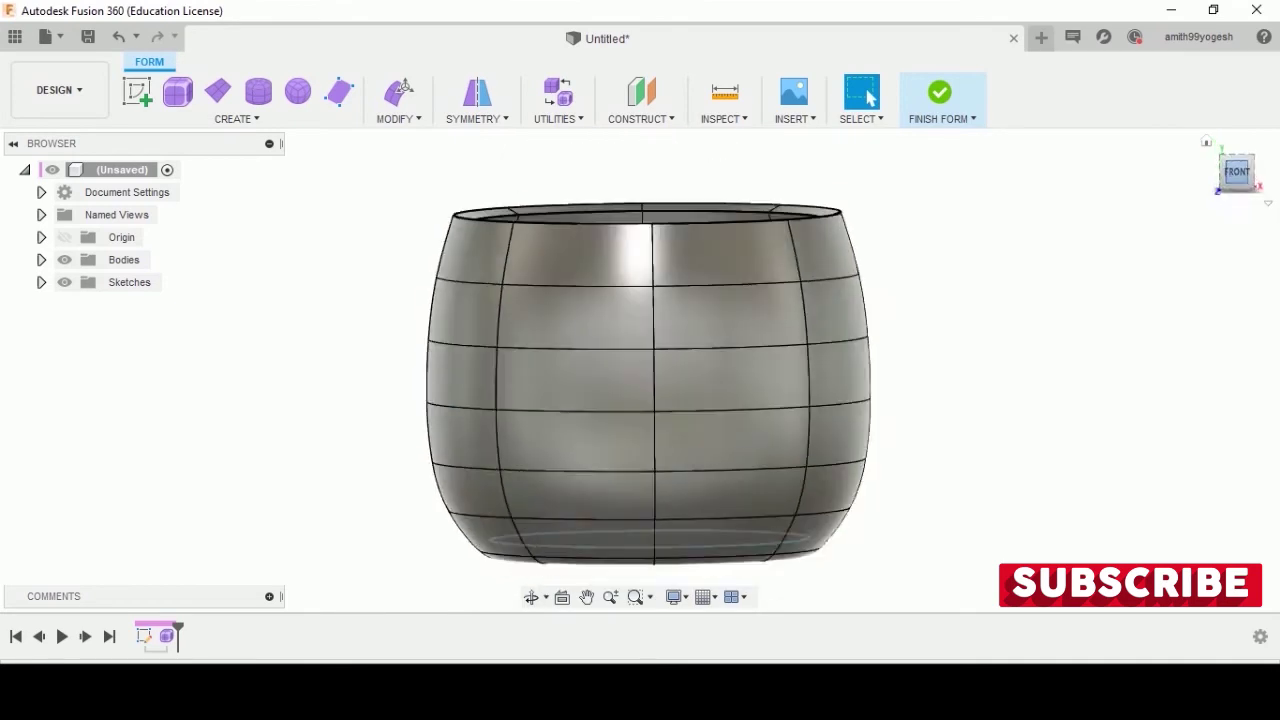
Start a new sketch and choose the Spline tool
{"action": "scroll", "coordinate": [784, 377], "scroll_direction": "up", "scroll_amount": 2}
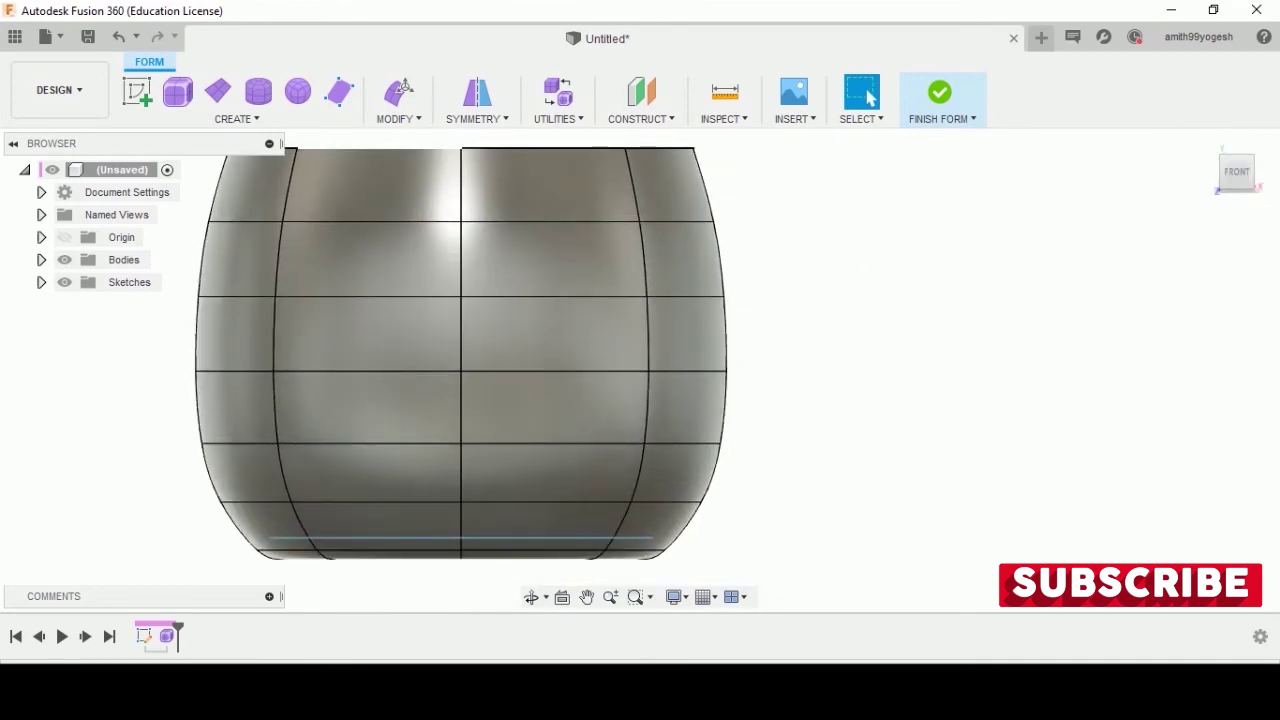
{"action": "left_click", "coordinate": [233, 118]}
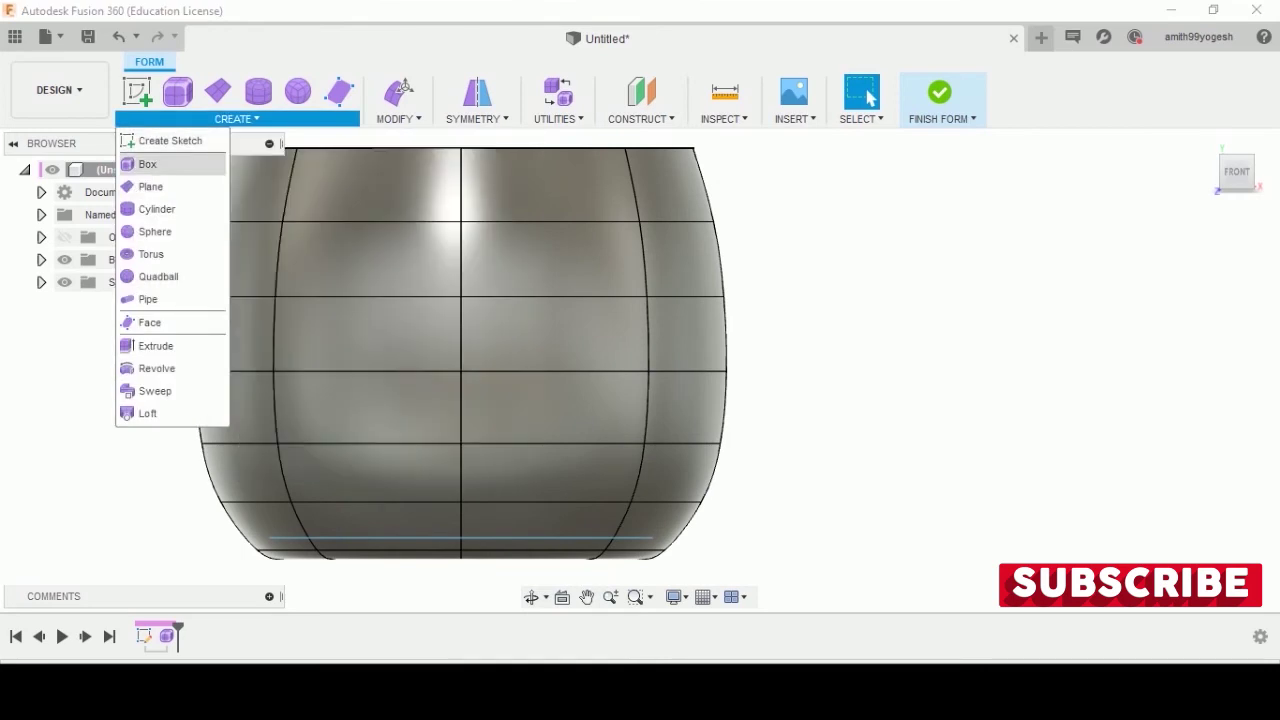
{"action": "left_click", "coordinate": [137, 91]}
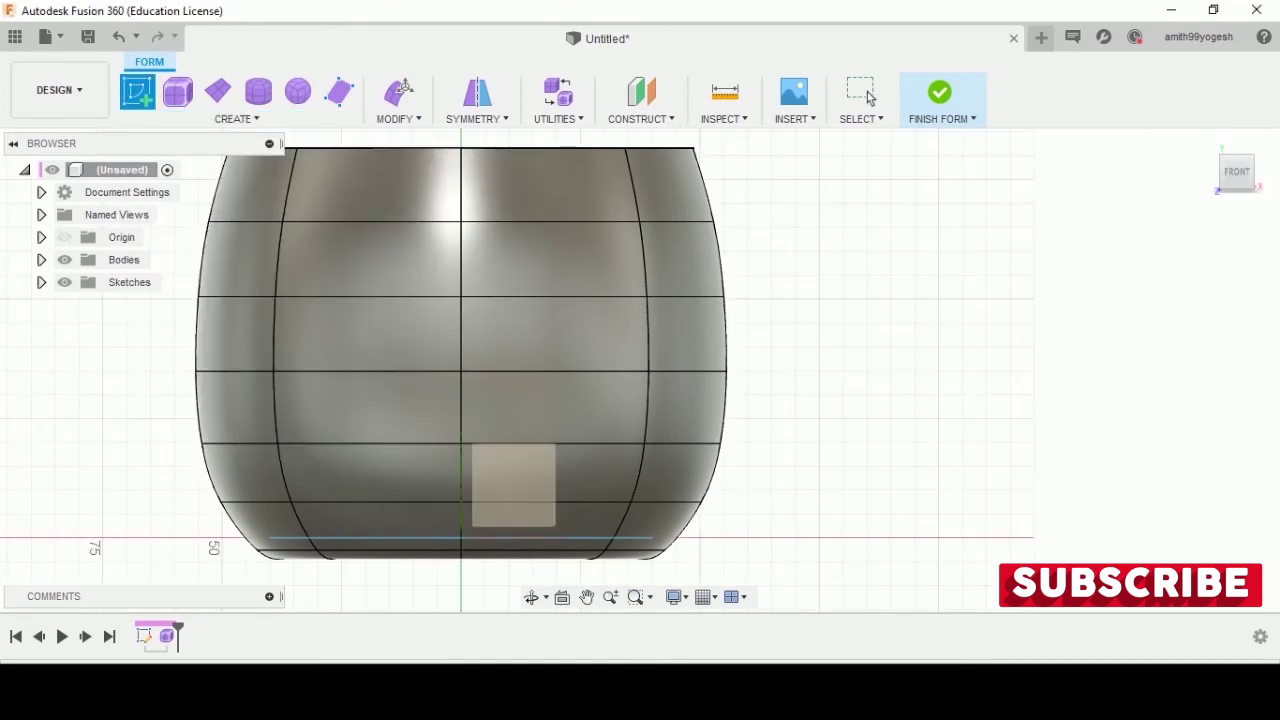
{"action": "left_click", "coordinate": [218, 92]}
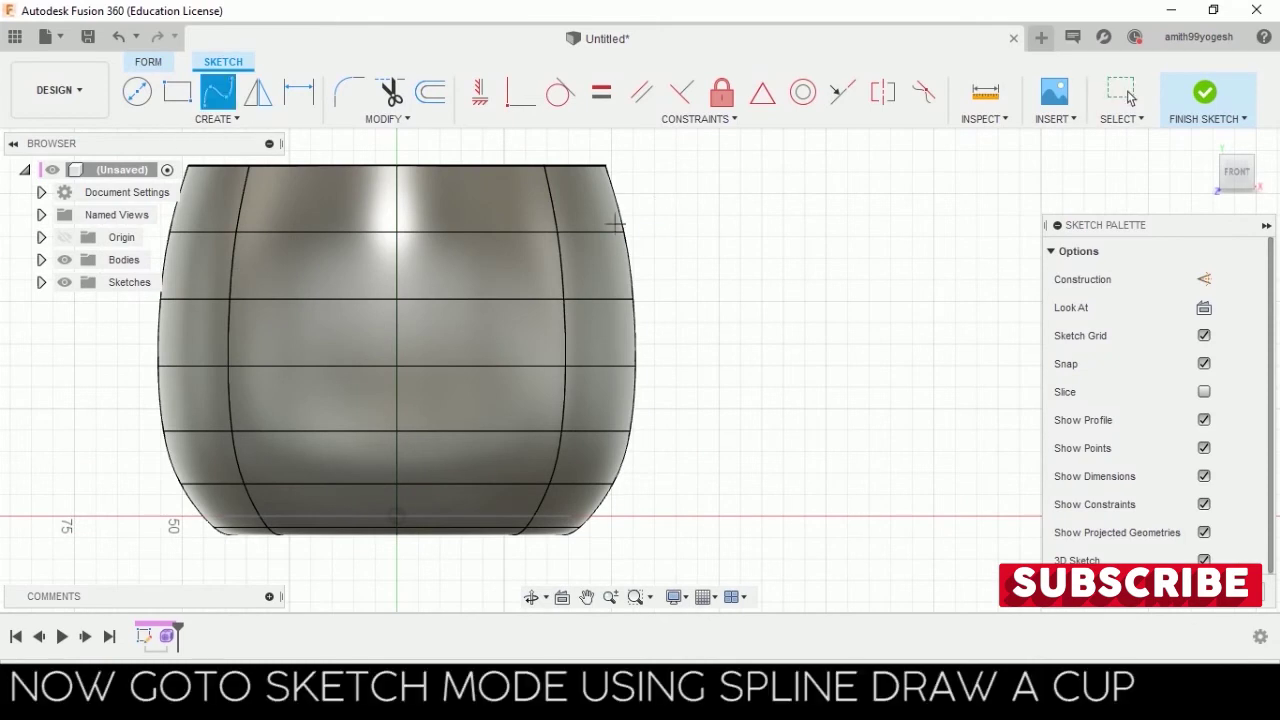
Draw the spline handle from the mug's upper right edge out and down to its lower side
{"action": "scroll", "coordinate": [617, 223], "scroll_direction": "up", "scroll_amount": 5}
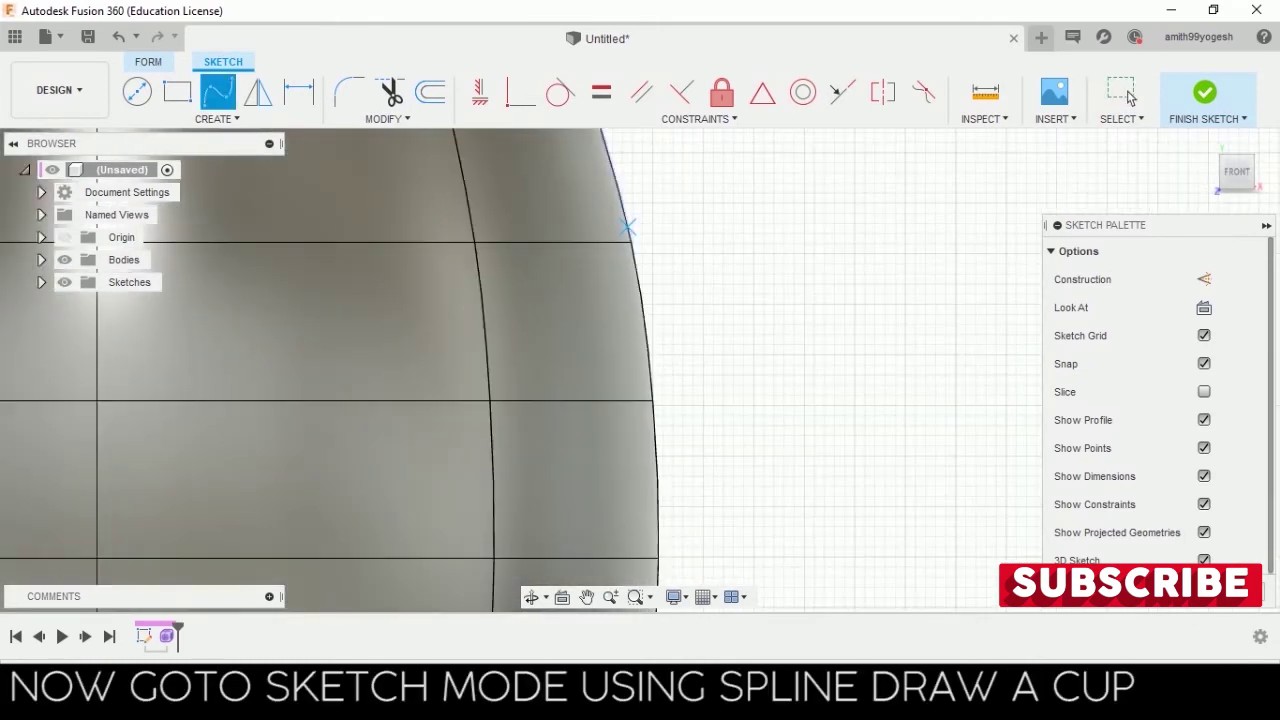
{"action": "left_click", "coordinate": [722, 253]}
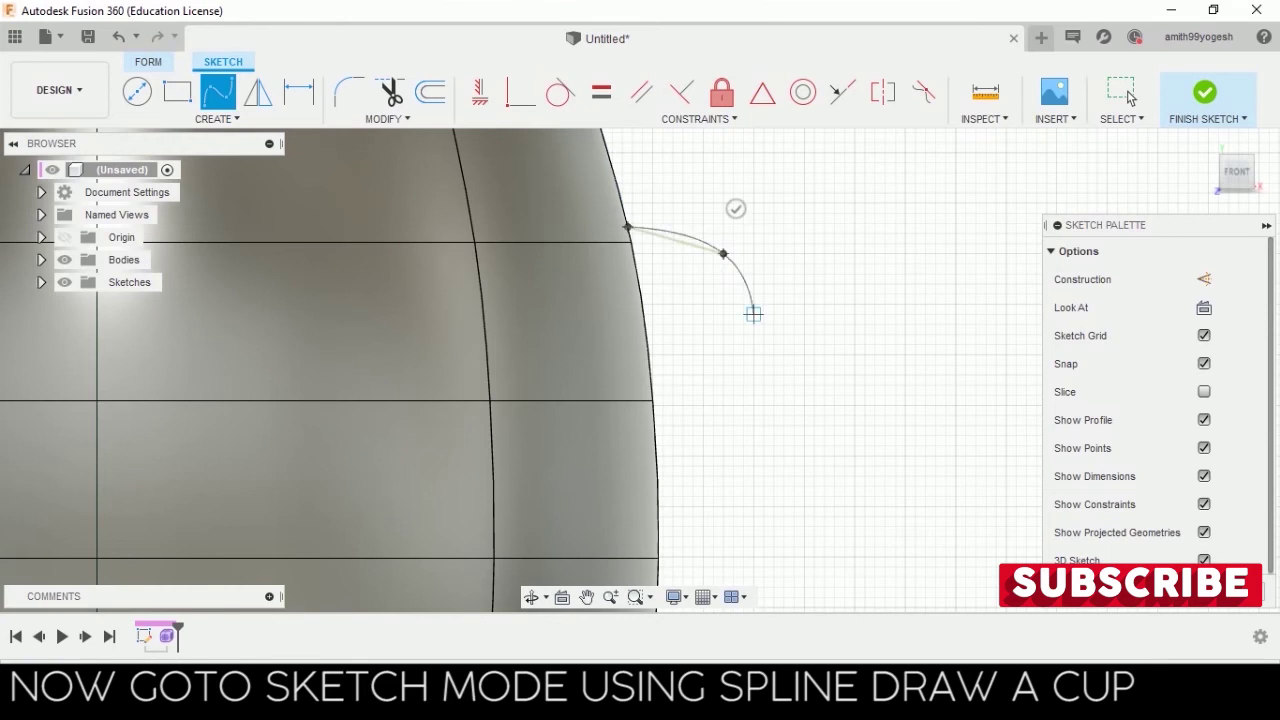
{"action": "scroll", "coordinate": [760, 320], "scroll_direction": "down", "scroll_amount": 3}
{"action": "scroll", "coordinate": [775, 338], "scroll_direction": "down", "scroll_amount": 2}
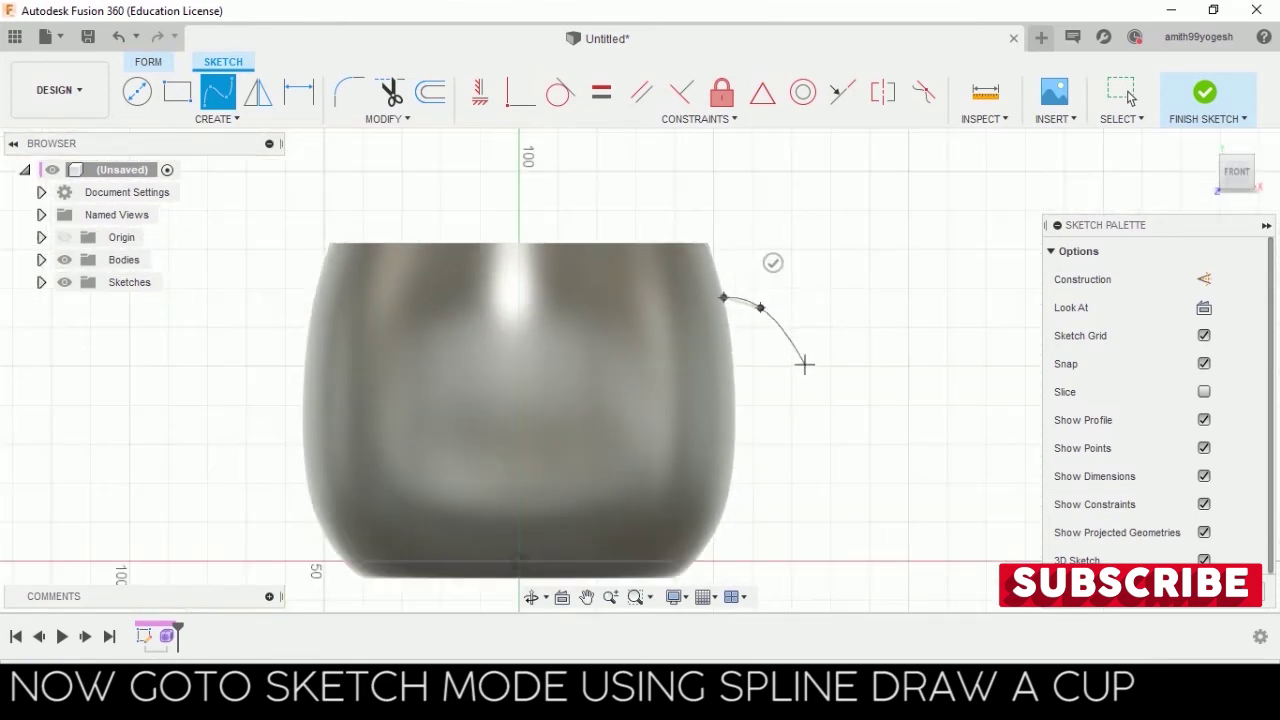
{"action": "left_click", "coordinate": [802, 449]}
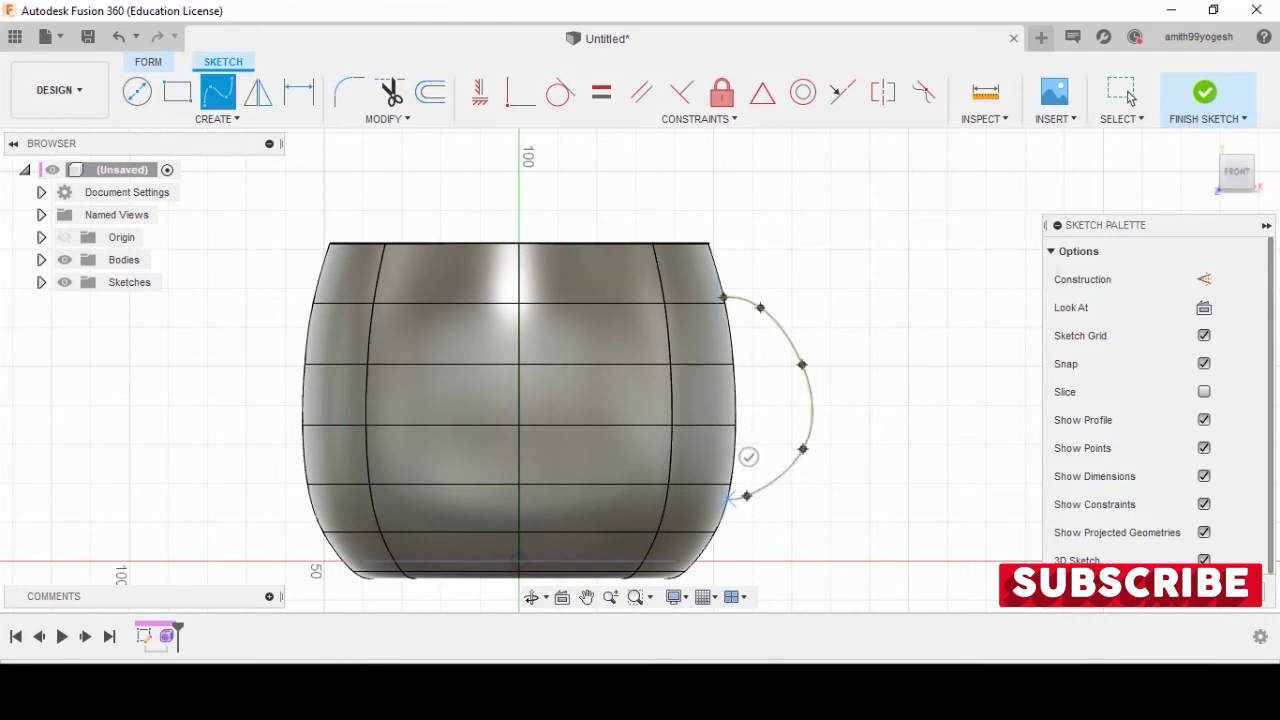
{"action": "left_click", "coordinate": [748, 457]}
{"action": "scroll", "coordinate": [792, 373], "scroll_direction": "up", "scroll_amount": 3}
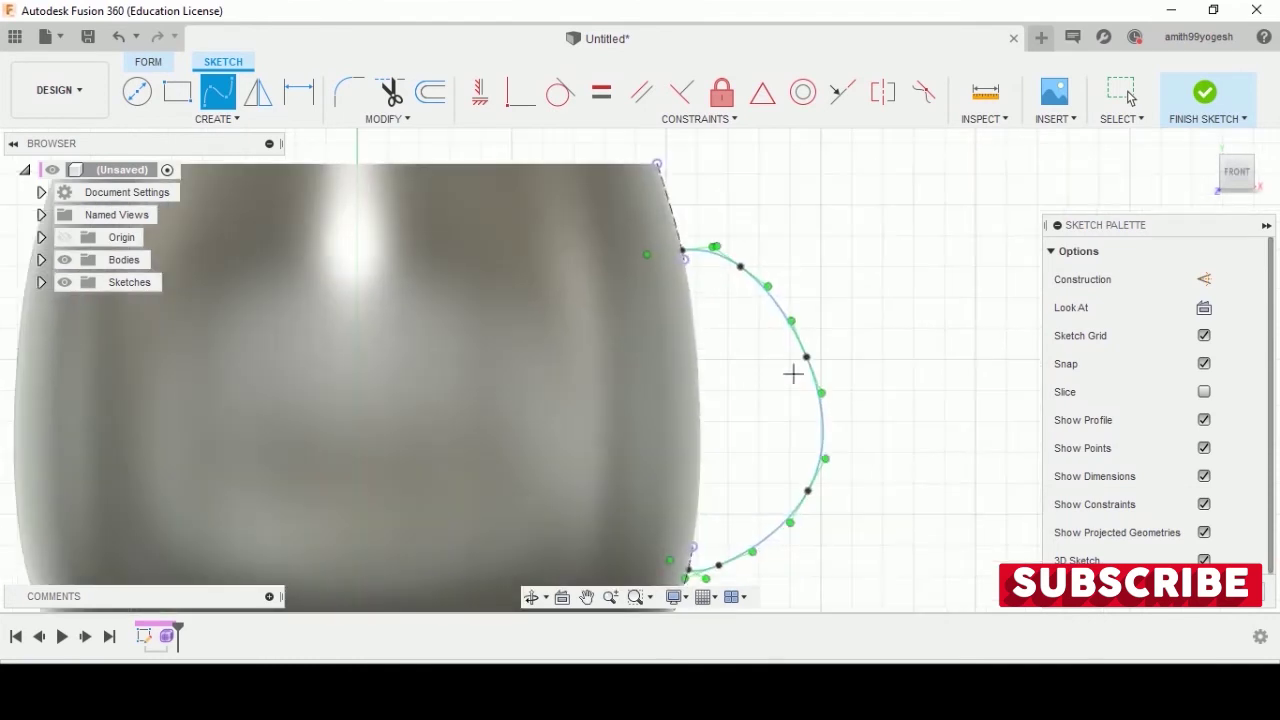
{"action": "left_click", "coordinate": [807, 356]}
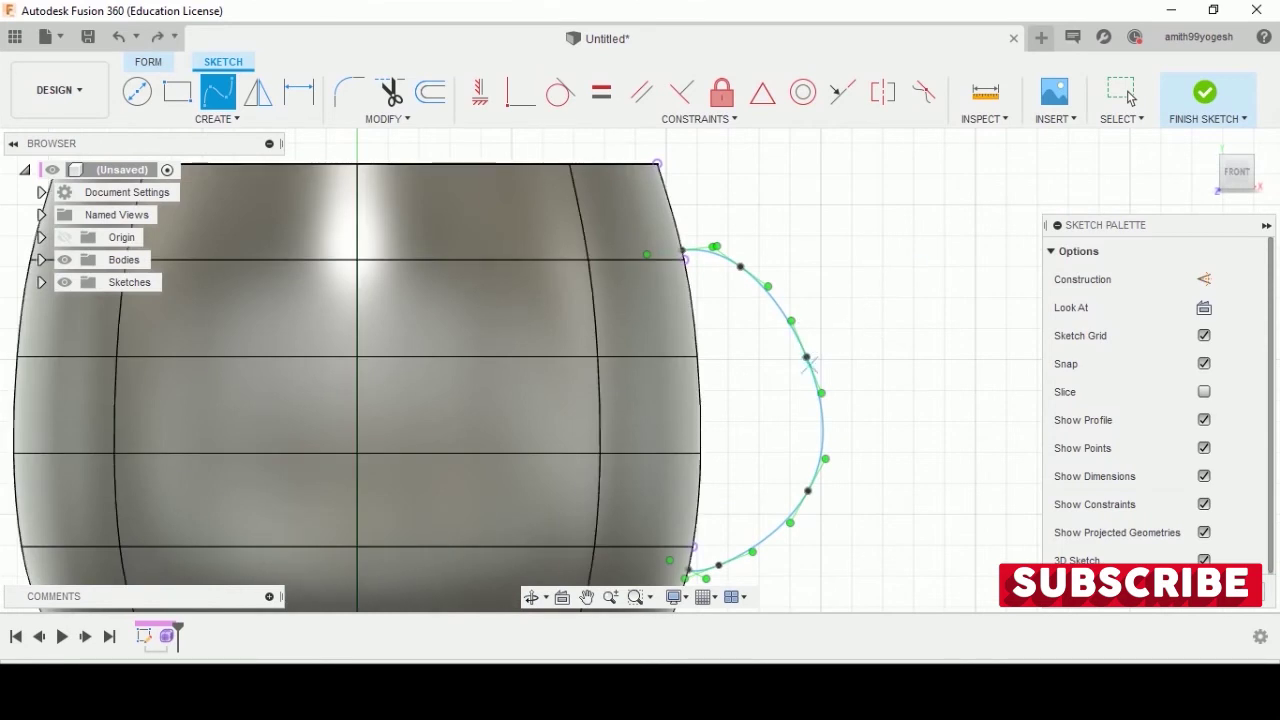
{"action": "left_click", "coordinate": [1128, 95]}
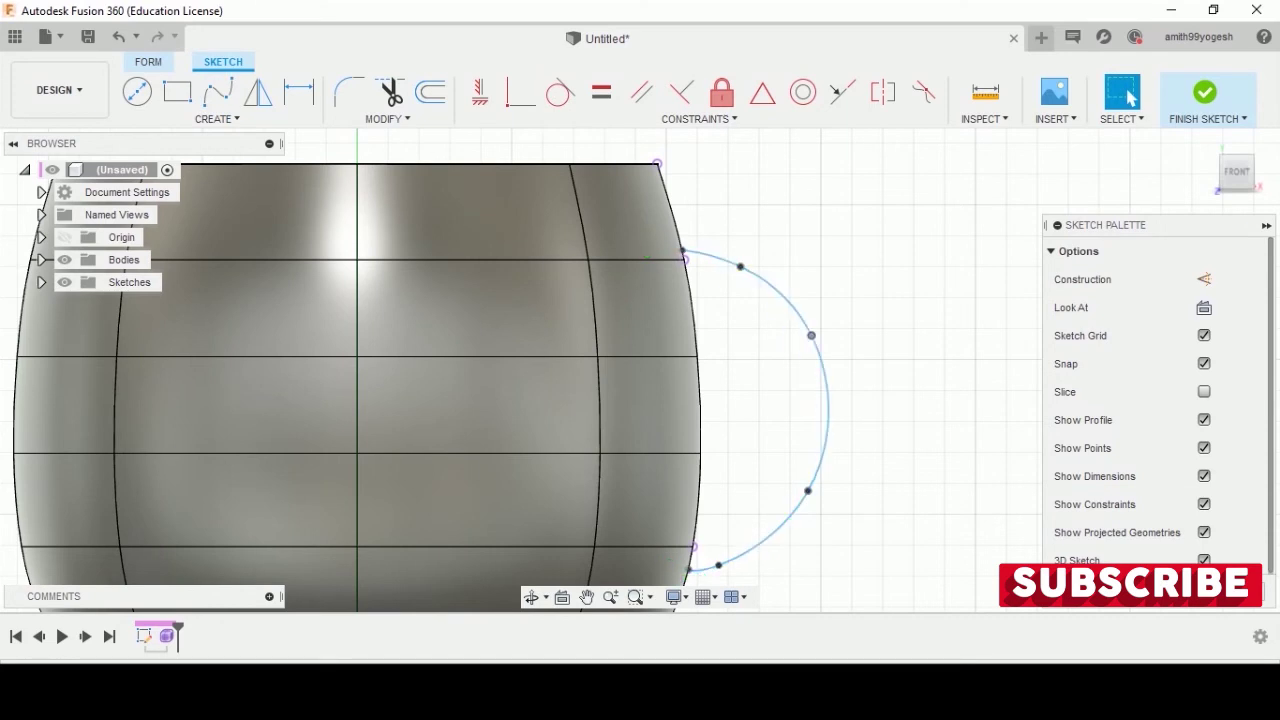
Pull a handle spline point upward to start rounding the loop
{"action": "left_click", "coordinate": [820, 328]}
{"action": "left_click_drag", "start_coordinate": [820, 328], "coordinate": [813, 312]}
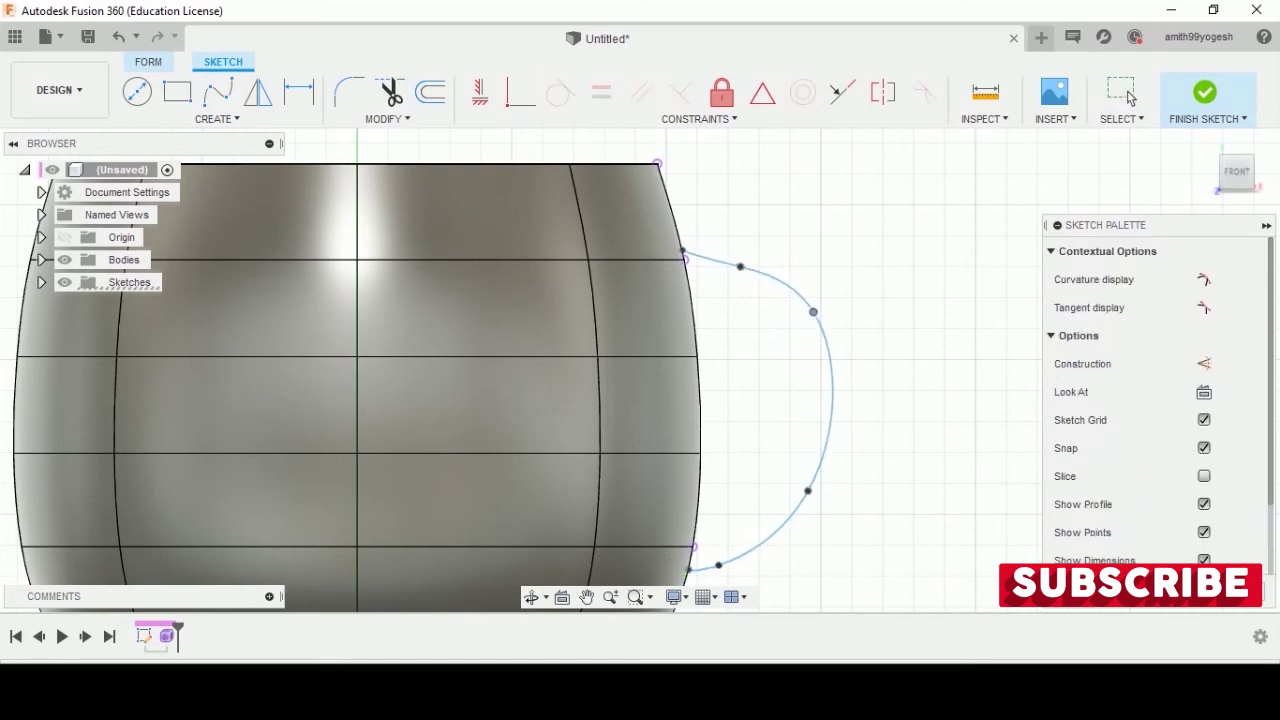
{"action": "left_click", "coordinate": [1128, 95]}
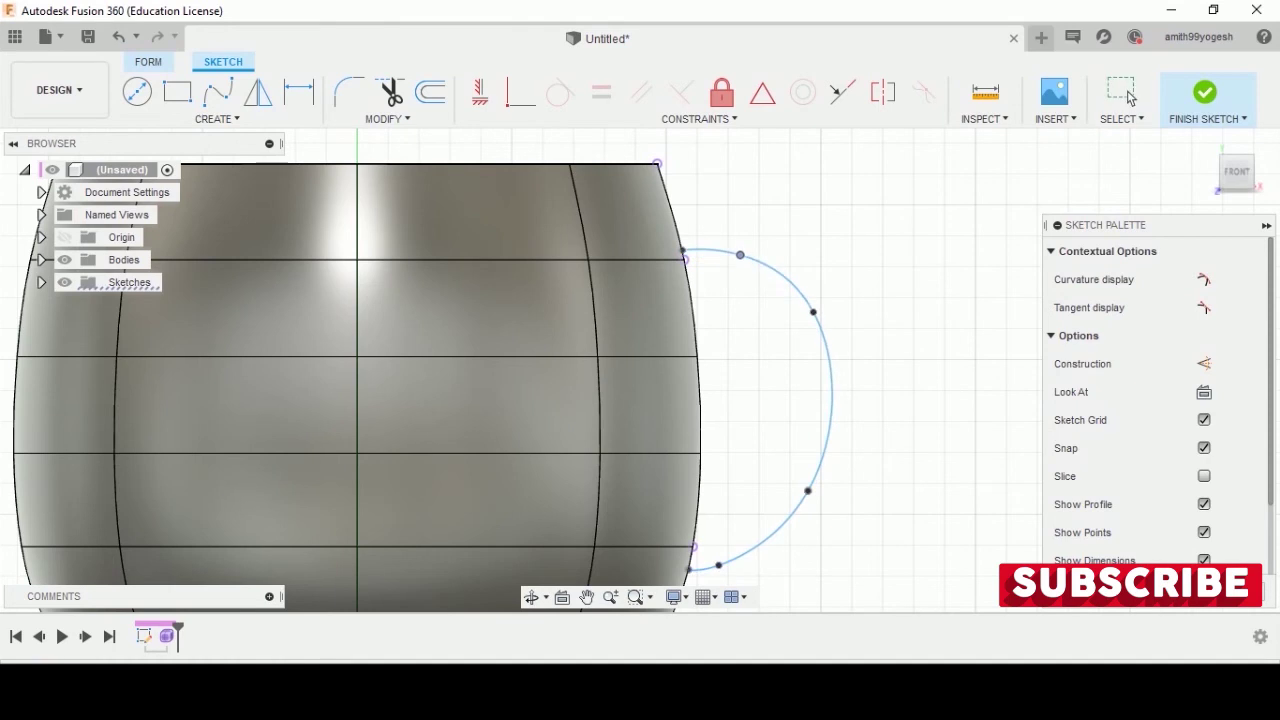
{"action": "left_click", "coordinate": [1128, 95]}
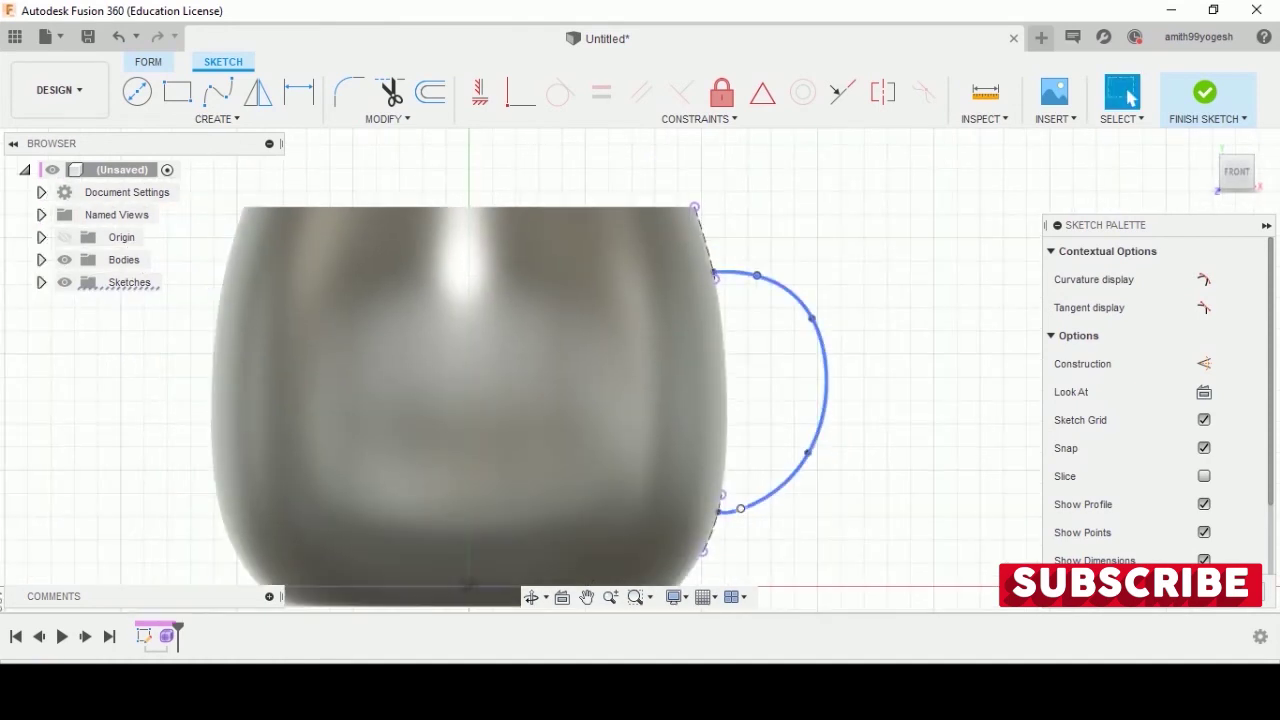
{"action": "left_click", "coordinate": [1128, 95]}
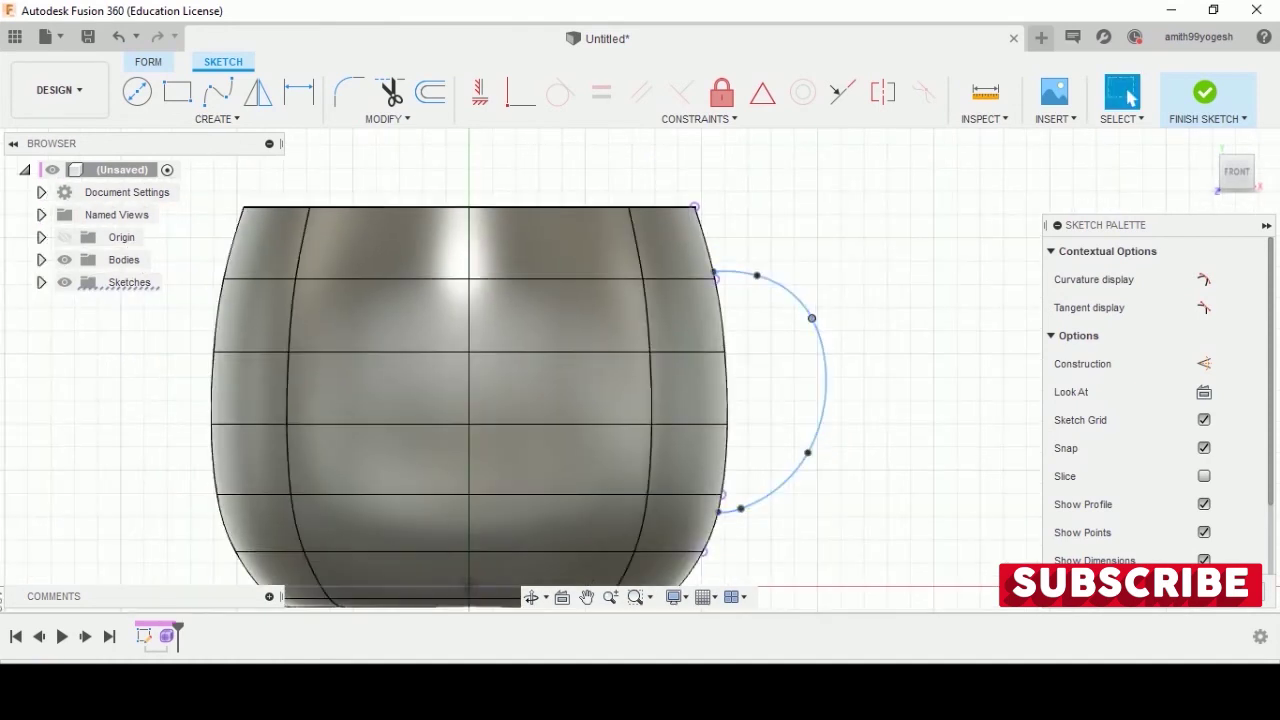
{"action": "left_click", "coordinate": [1128, 95]}
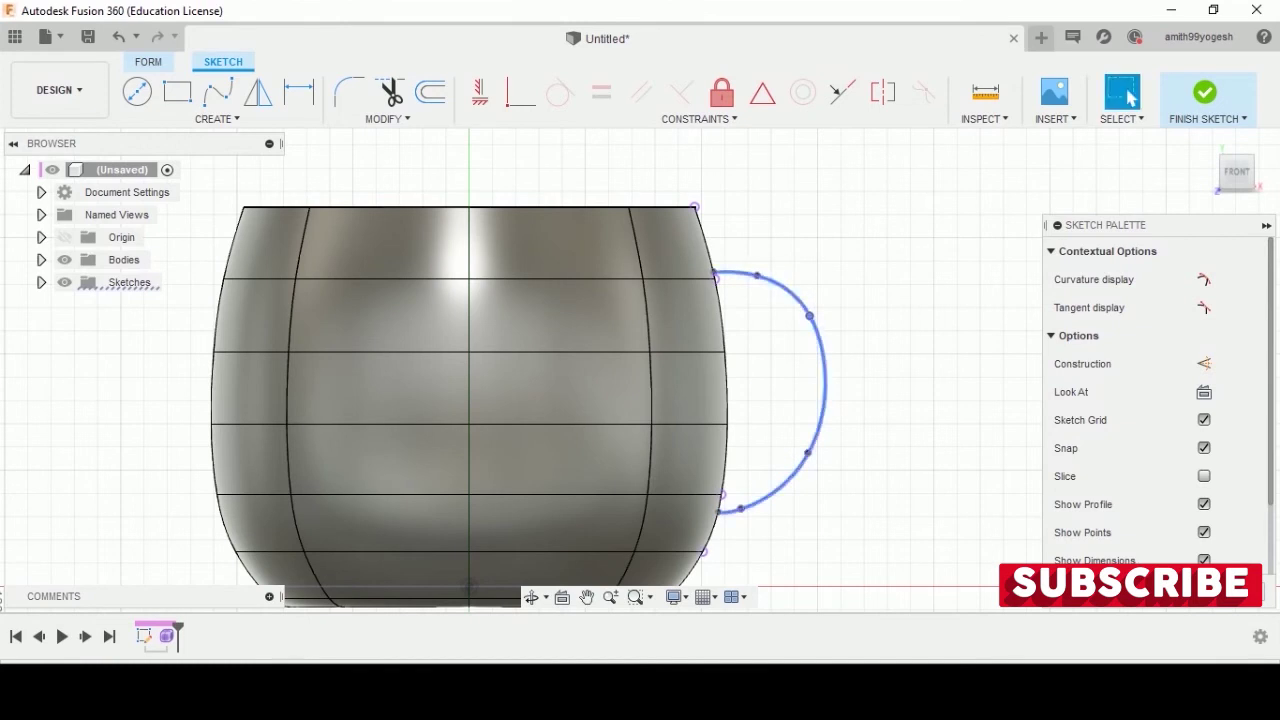
{"action": "left_click", "coordinate": [1125, 95]}
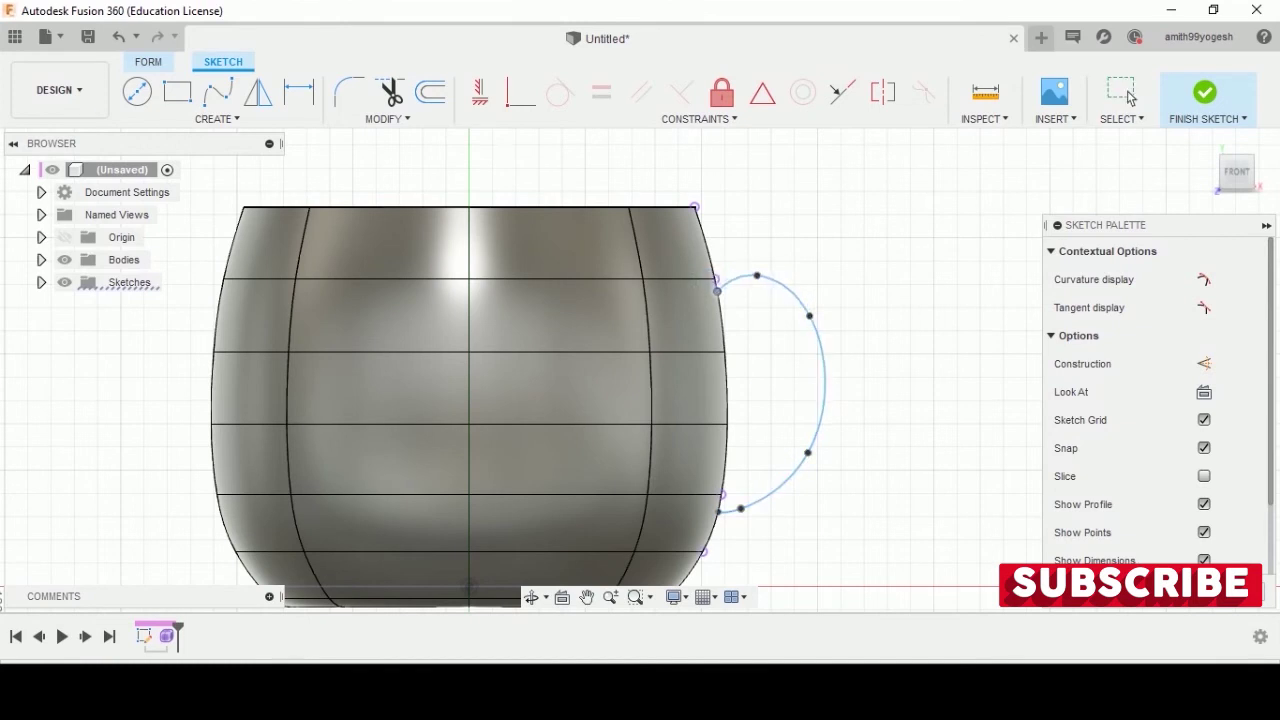
Nudge the handle's middle point up and slide its upper end lower on the mug edge
{"action": "left_click", "coordinate": [1128, 95]}
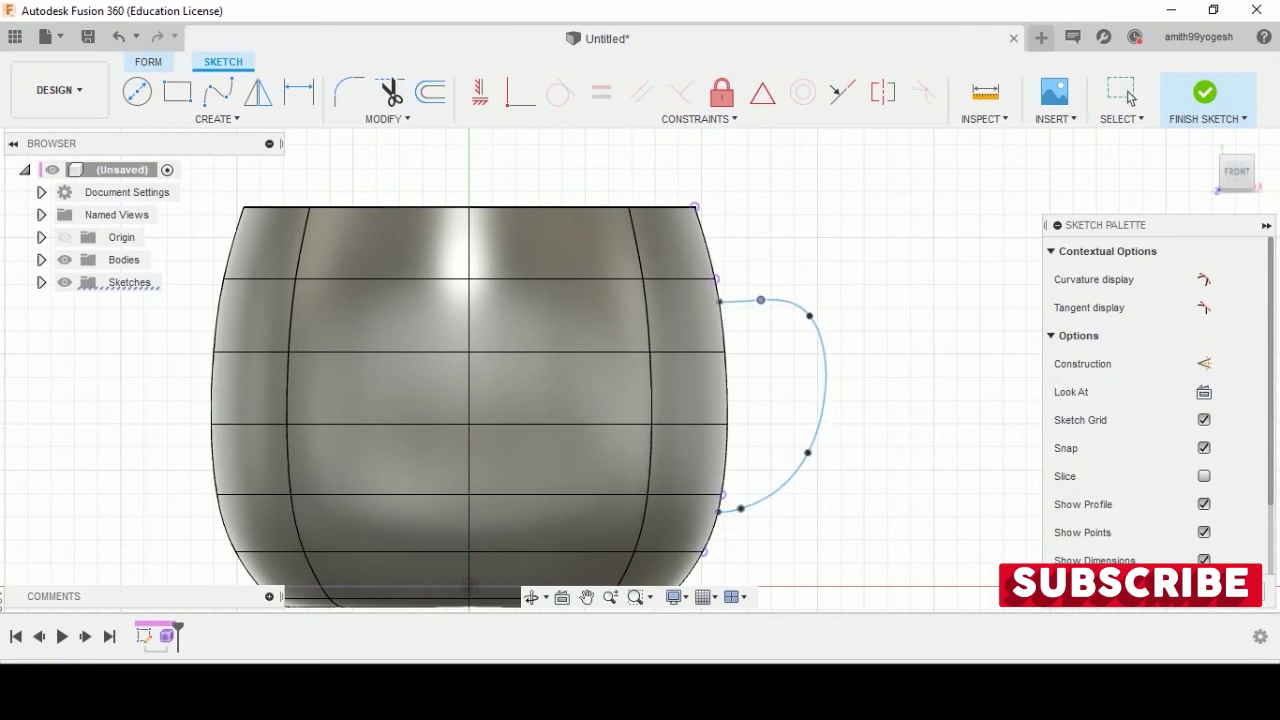
{"action": "left_click", "coordinate": [1128, 95]}
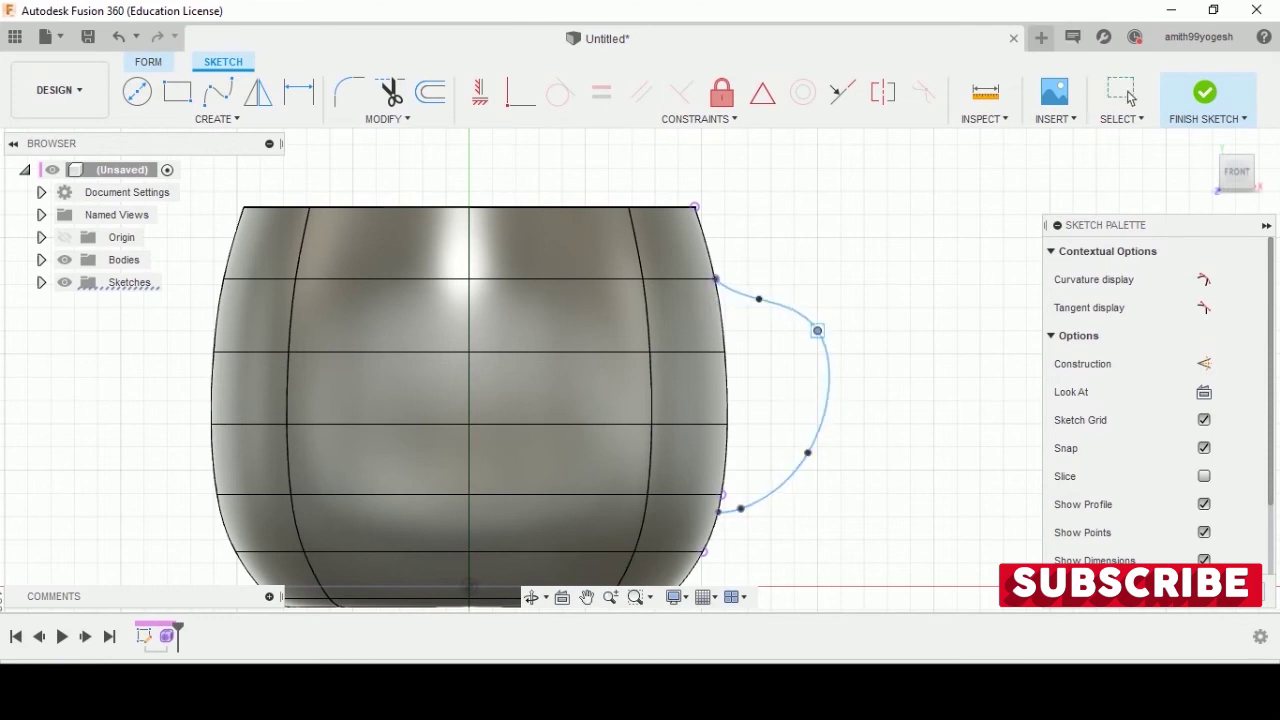
{"action": "left_click", "coordinate": [1128, 95]}
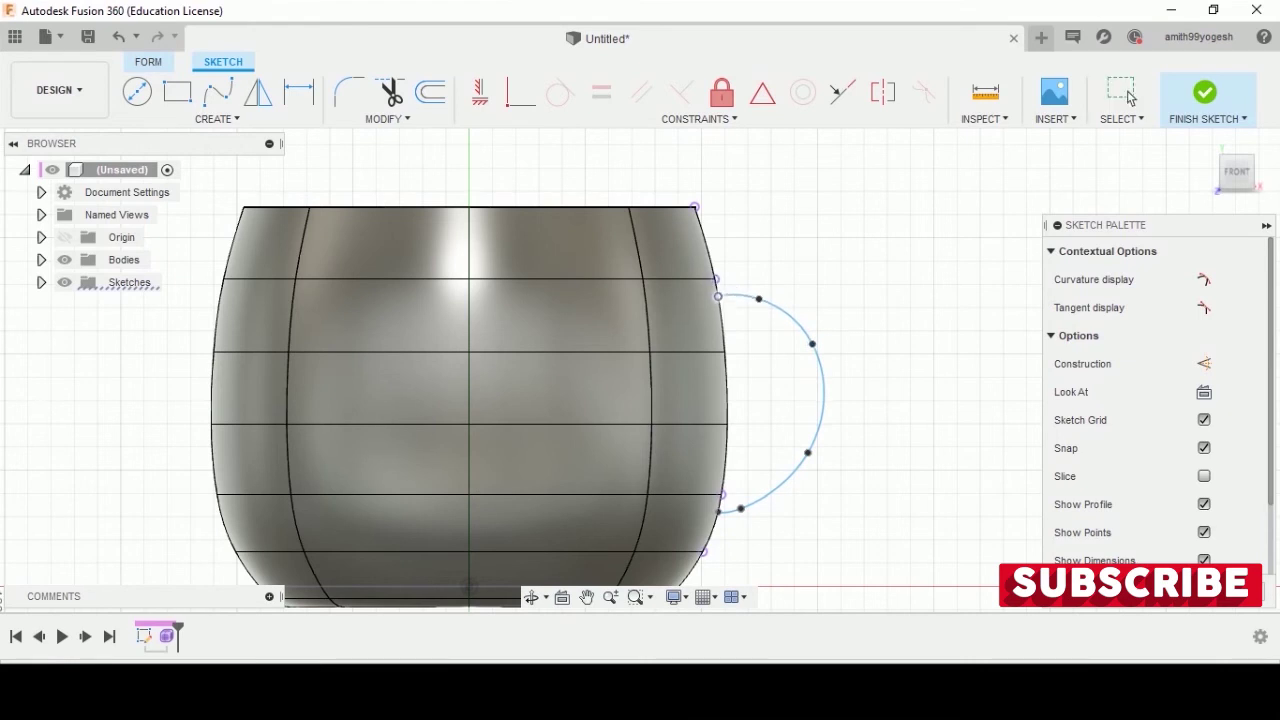
{"action": "left_click", "coordinate": [1128, 95]}
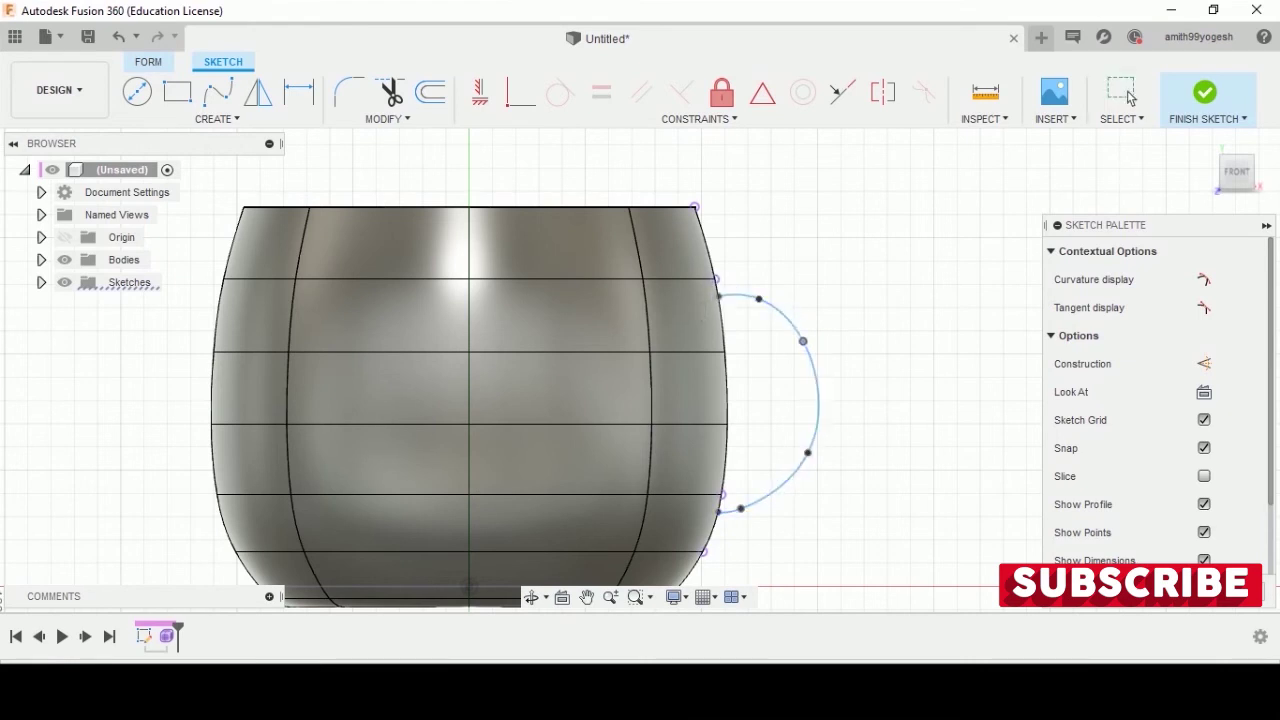
{"action": "left_click_drag", "start_coordinate": [807, 345], "coordinate": [810, 335]}
{"action": "left_click", "coordinate": [1128, 95]}
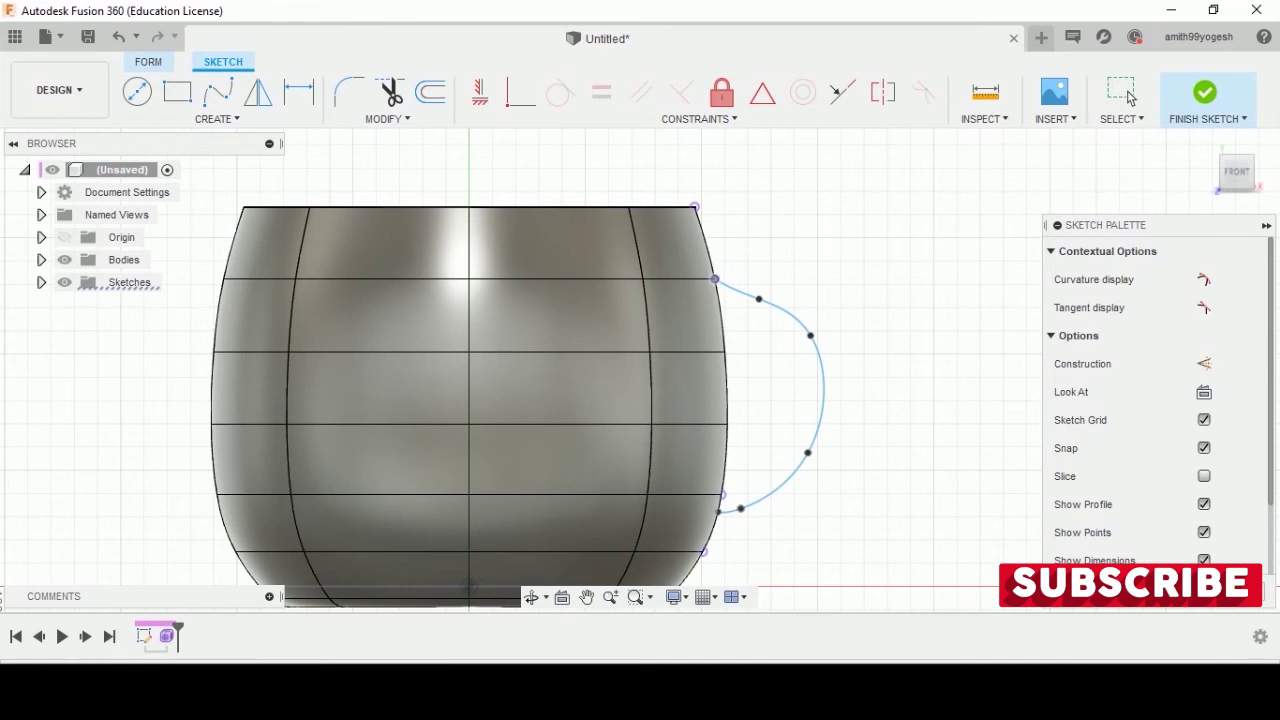
{"action": "left_click", "coordinate": [1128, 95]}
{"action": "left_click_drag", "start_coordinate": [717, 296], "coordinate": [721, 323]}
{"action": "left_click", "coordinate": [1130, 96]}
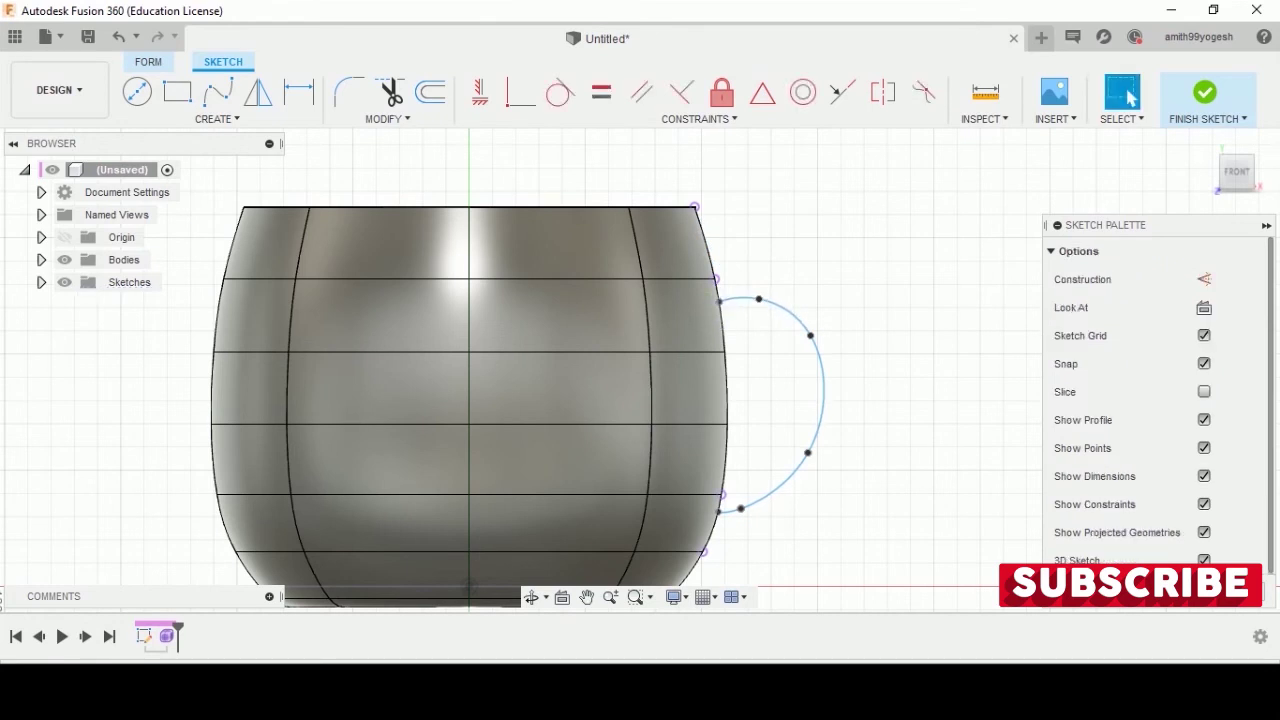
{"action": "scroll", "coordinate": [874, 532], "scroll_direction": "down", "scroll_amount": 2}
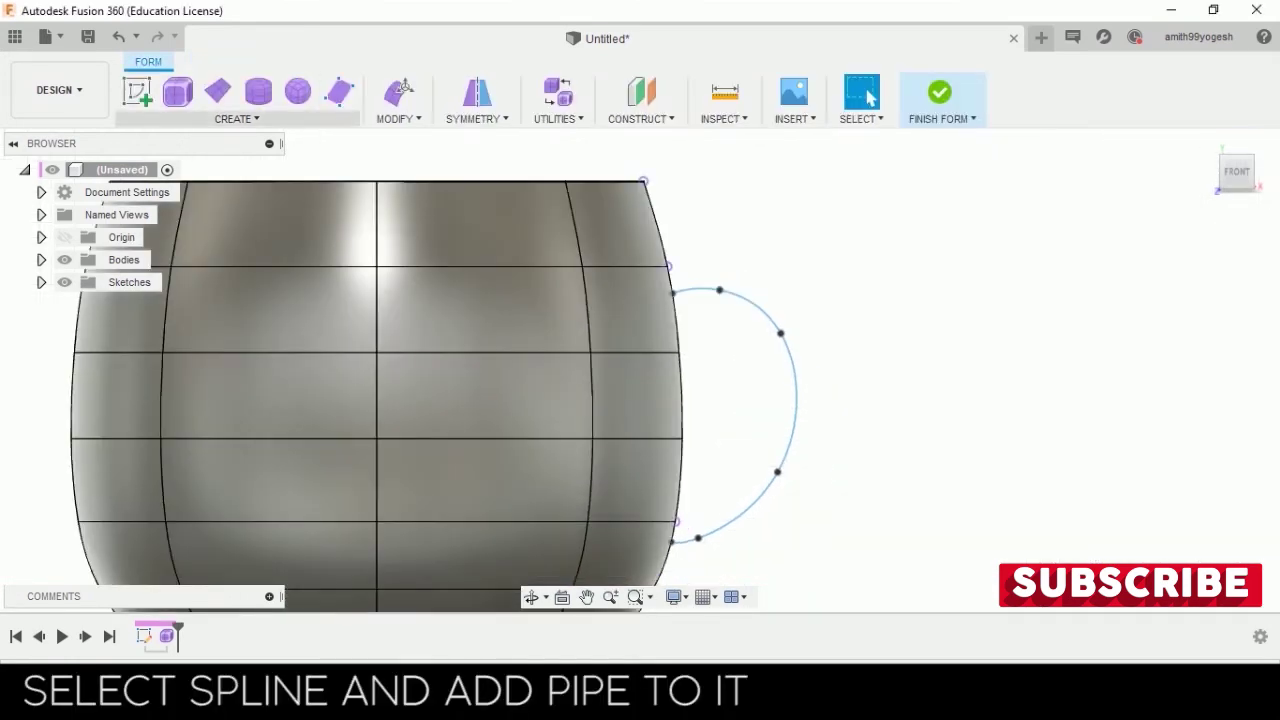
Create a smooth-display pipe along the handle spline with a 10 mm global diameter
{"action": "left_click", "coordinate": [237, 118]}
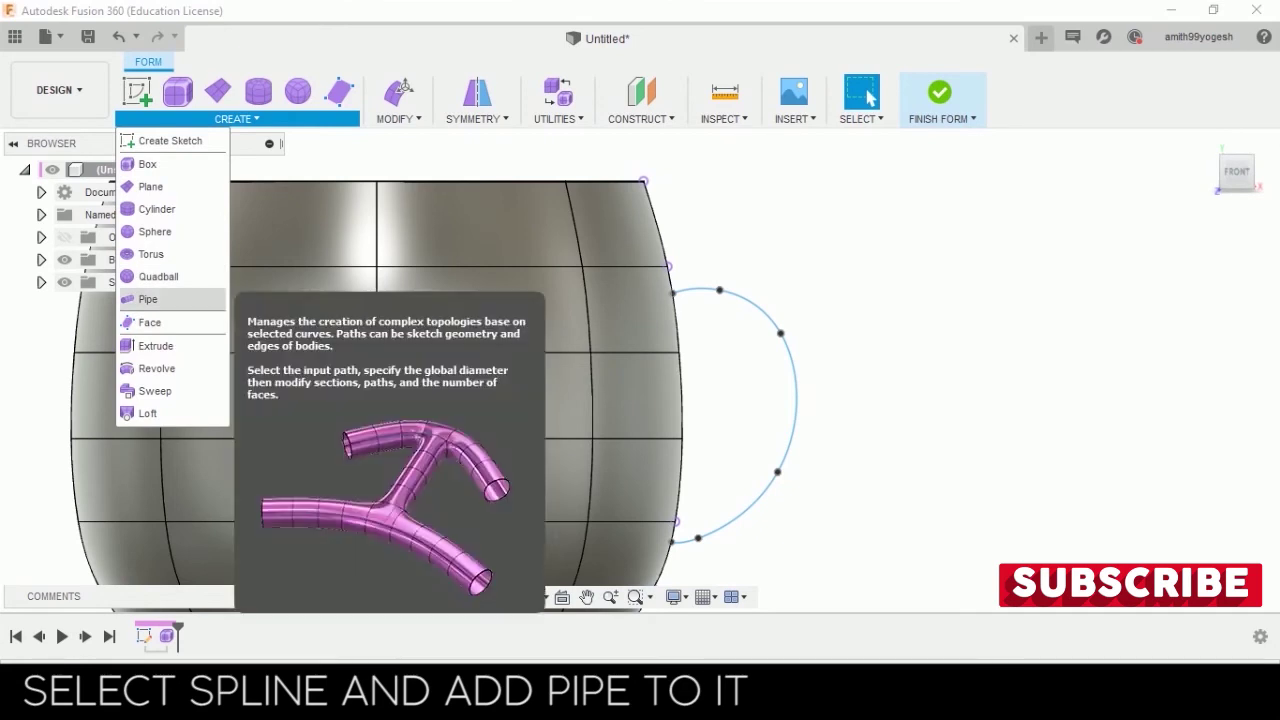
{"action": "left_click", "coordinate": [148, 299]}
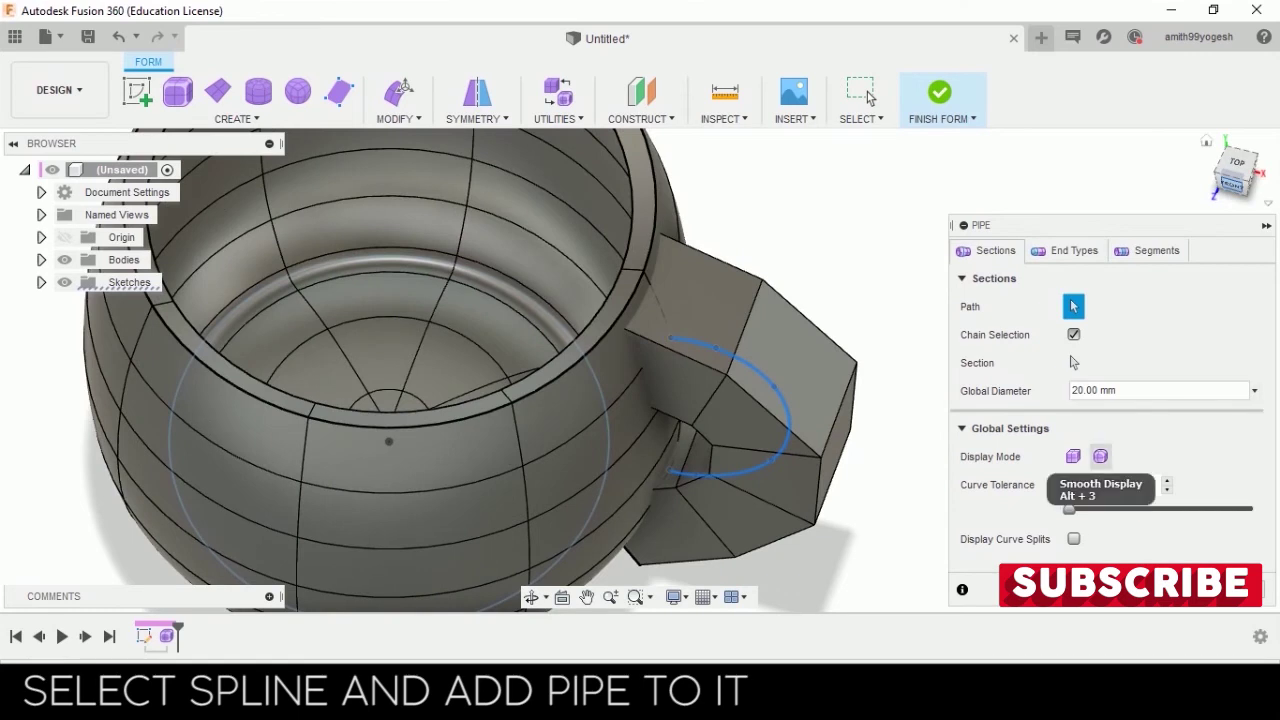
{"action": "left_click", "coordinate": [1100, 456]}
{"action": "left_click", "coordinate": [1160, 390]}
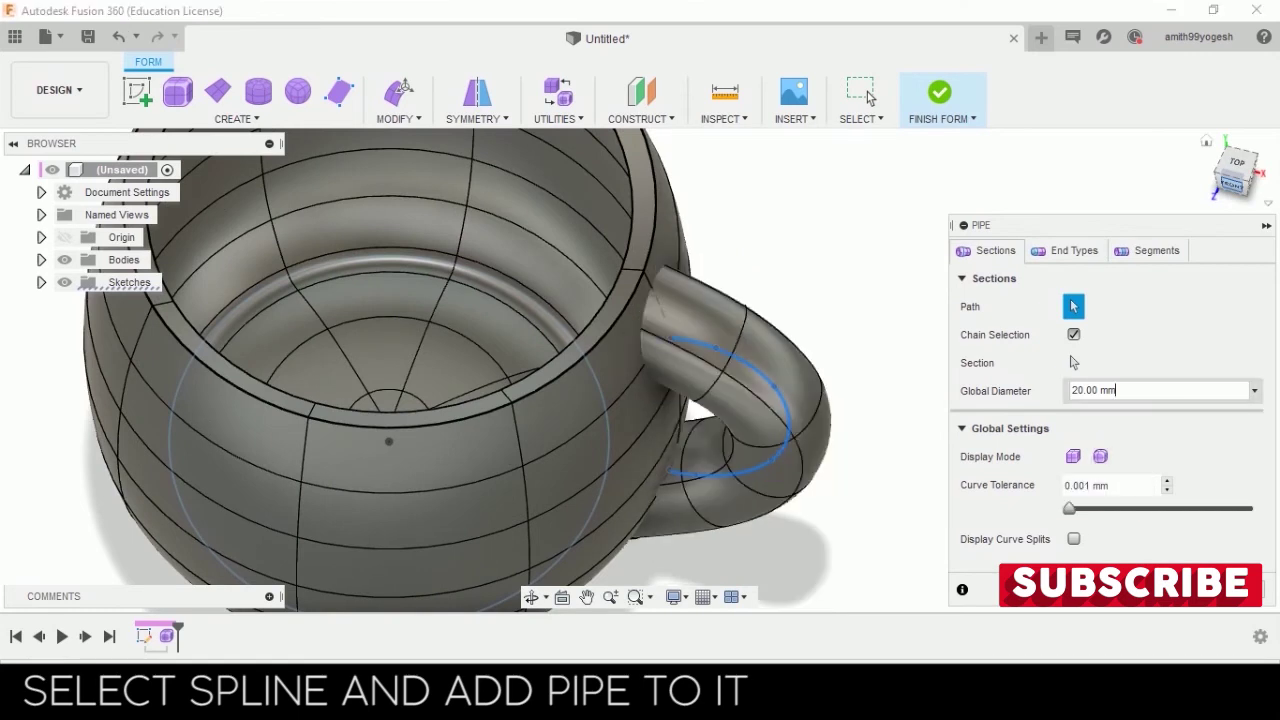
{"action": "type", "text": "10"}
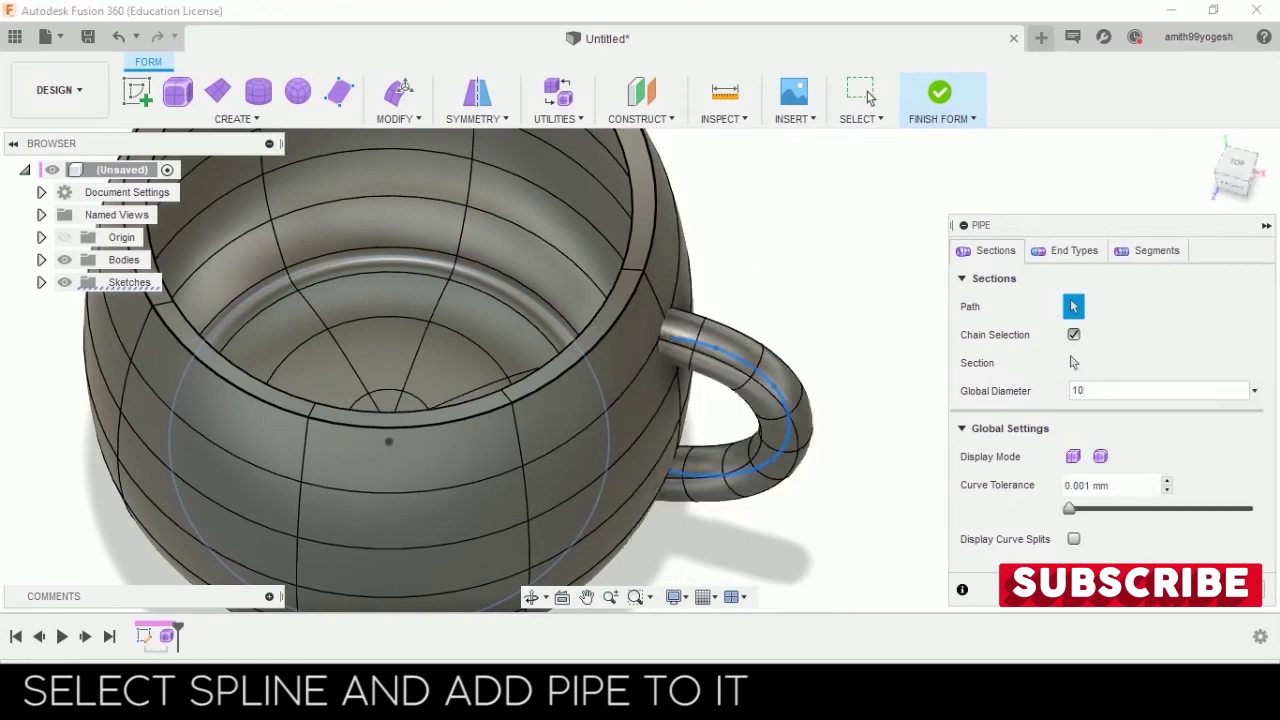
{"action": "mouse_move", "coordinate": [389, 441]}
{"action": "middle_mouse_down", "text": "shift"}
{"action": "mouse_move", "coordinate": [640, 368]}
{"action": "mouse_move", "coordinate": [640, 520]}
{"action": "middle_mouse_up", "text": "shift"}
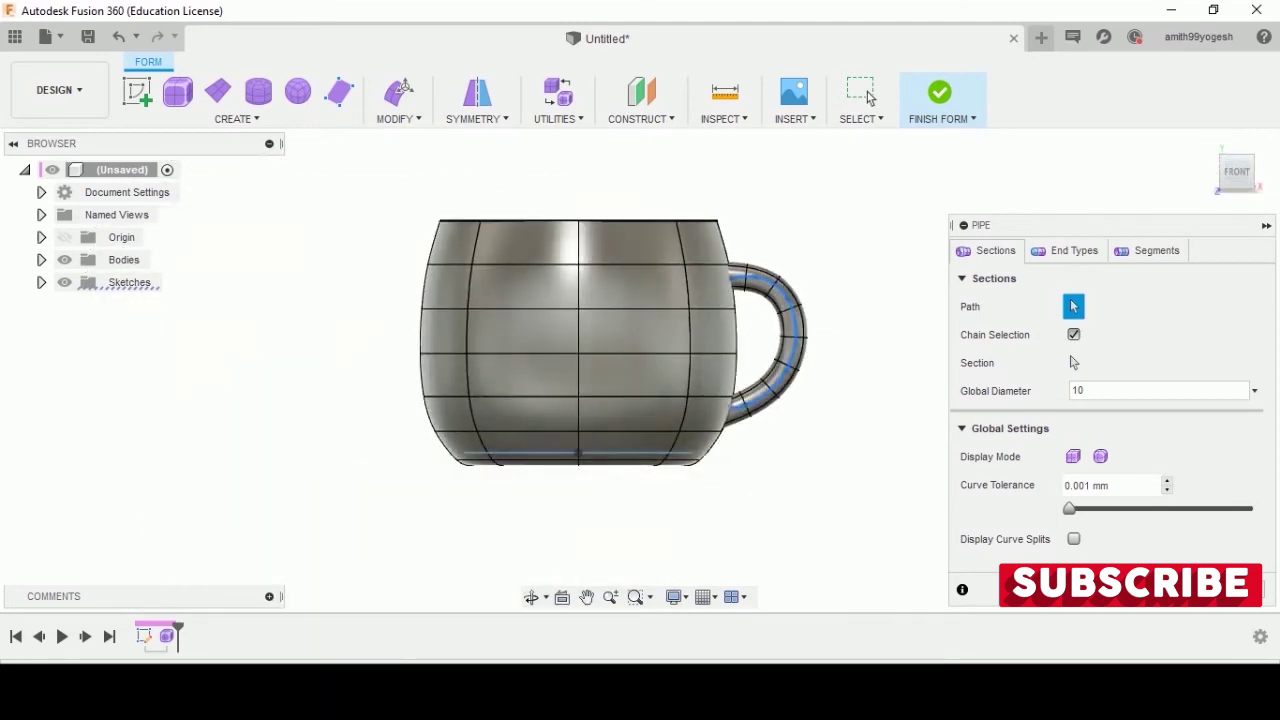
{"action": "key", "text": "Return"}
{"action": "scroll", "coordinate": [863, 418], "scroll_direction": "up", "scroll_amount": 3}
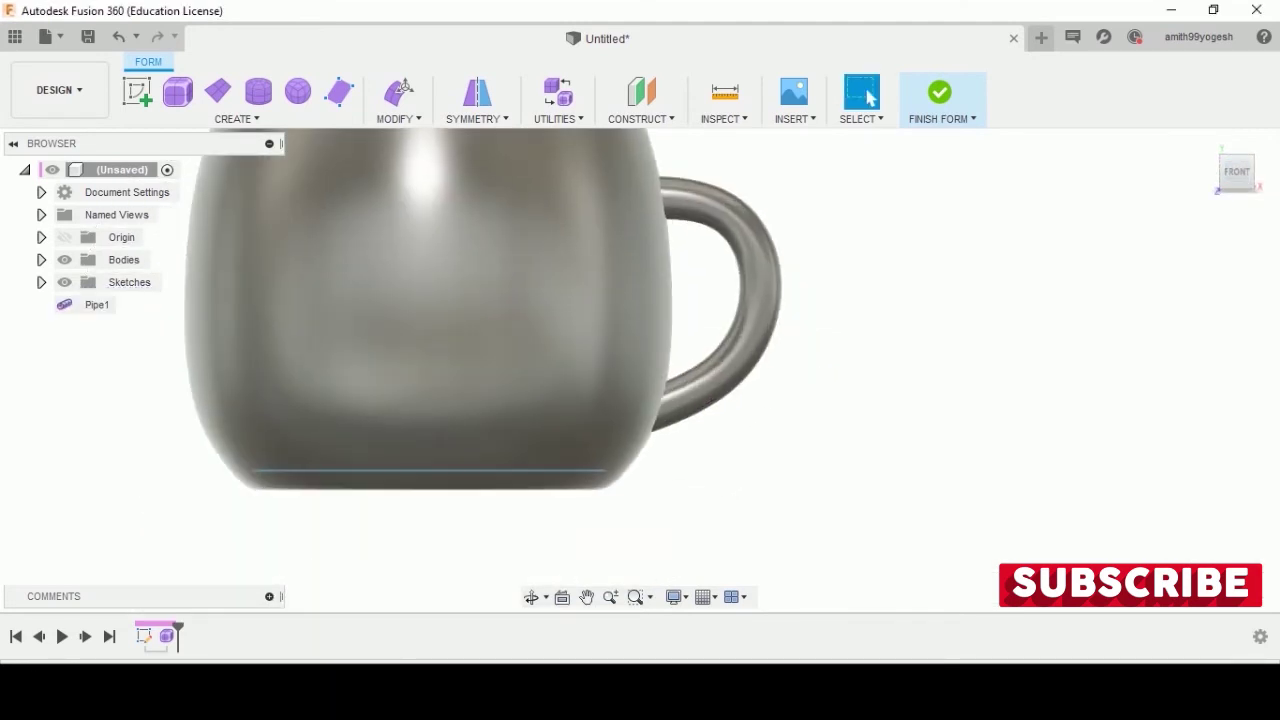
{"action": "scroll", "coordinate": [725, 378], "scroll_direction": "up", "scroll_amount": 3}
{"action": "scroll", "coordinate": [737, 390], "scroll_direction": "down", "scroll_amount": 3}
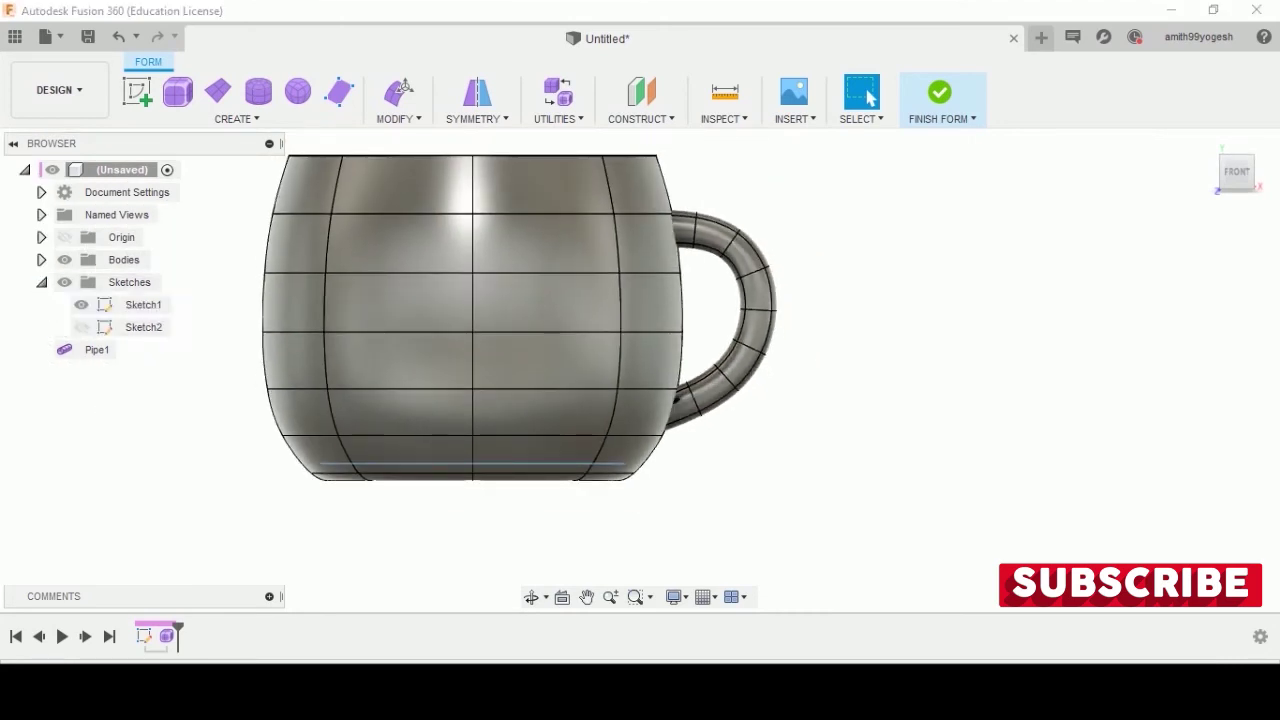
Hide the mug body Body1 and select the handle body to isolate it
{"action": "left_click", "coordinate": [41, 259]}
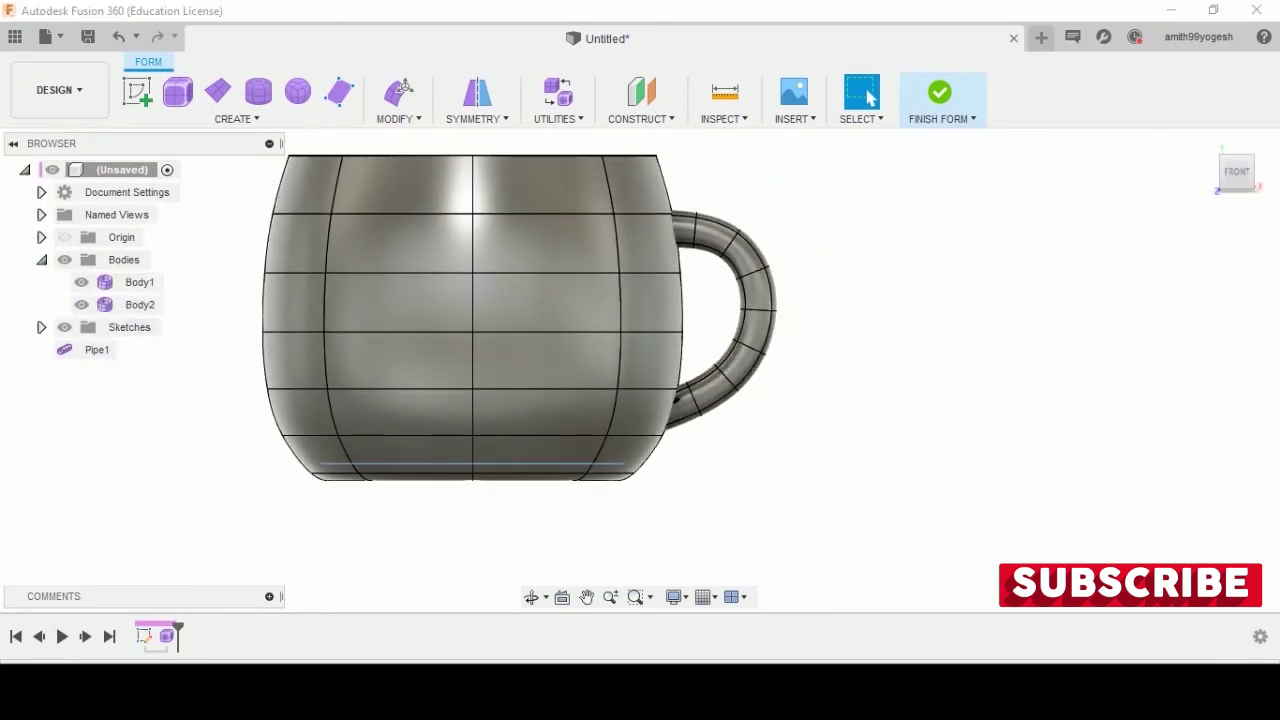
{"action": "left_click", "coordinate": [81, 282]}
{"action": "left_click", "coordinate": [140, 304]}
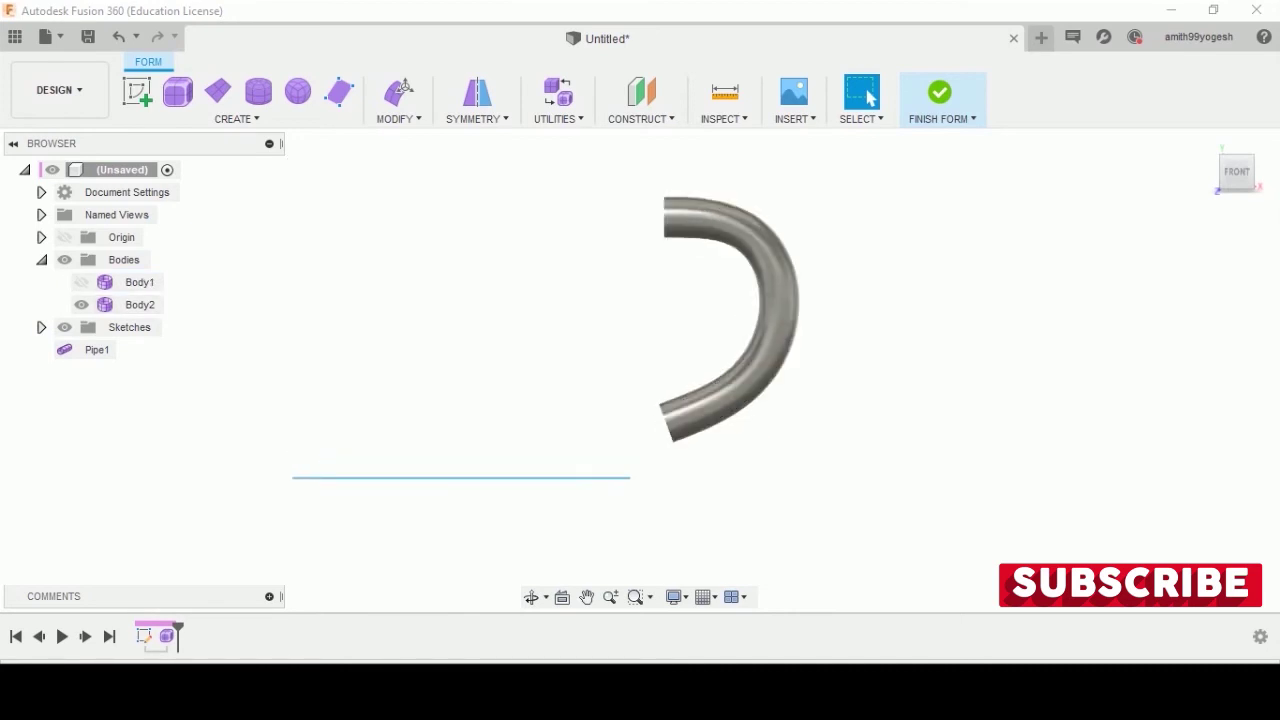
{"action": "scroll", "coordinate": [625, 389], "scroll_direction": "up", "scroll_amount": 2}
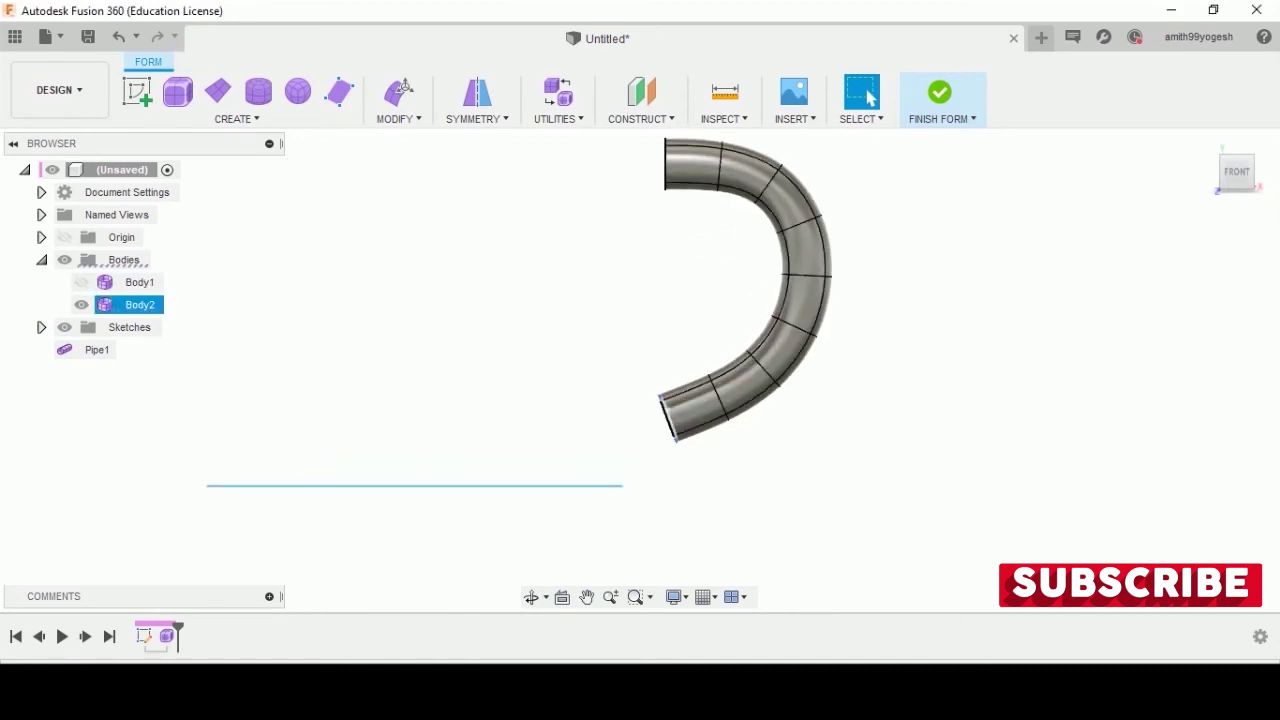
In Edit Form, rotate the handle's lower end about -15° and shift it toward the mug wall, then show Body1
{"action": "right_click", "coordinate": [672, 418]}
{"action": "left_click", "coordinate": [740, 400]}
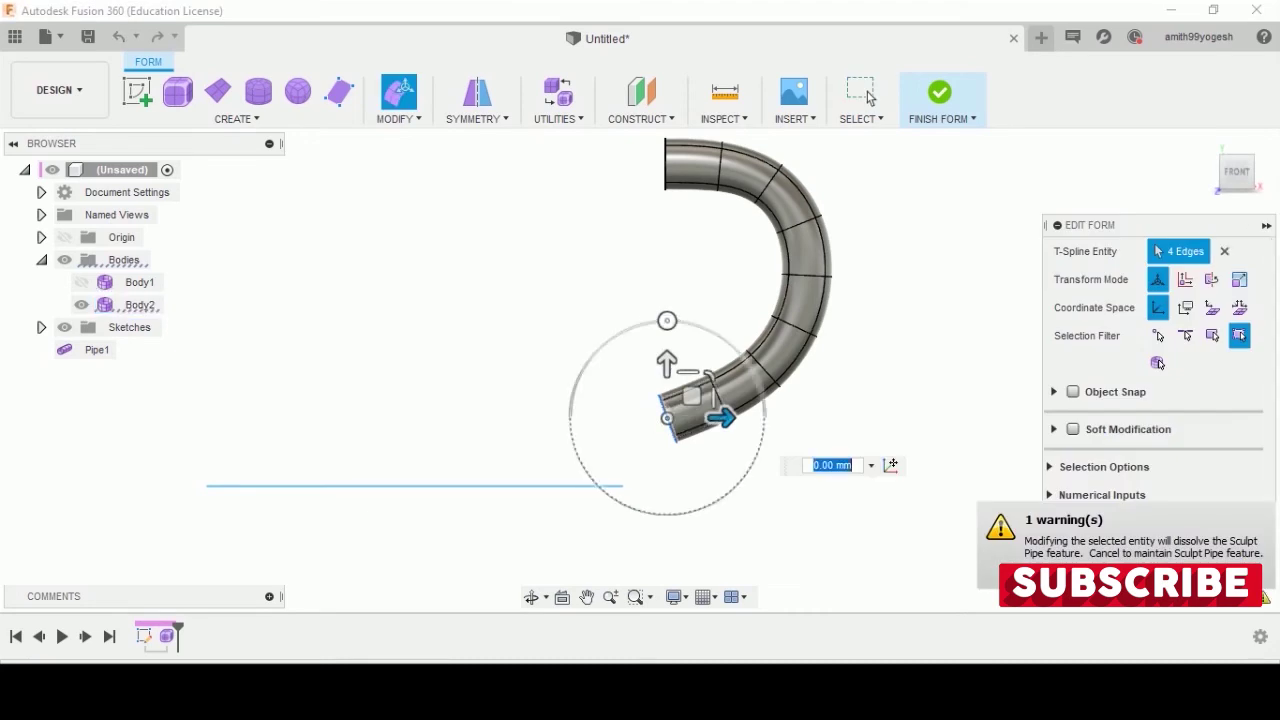
{"action": "left_click_drag", "start_coordinate": [667, 321], "coordinate": [700, 326]}
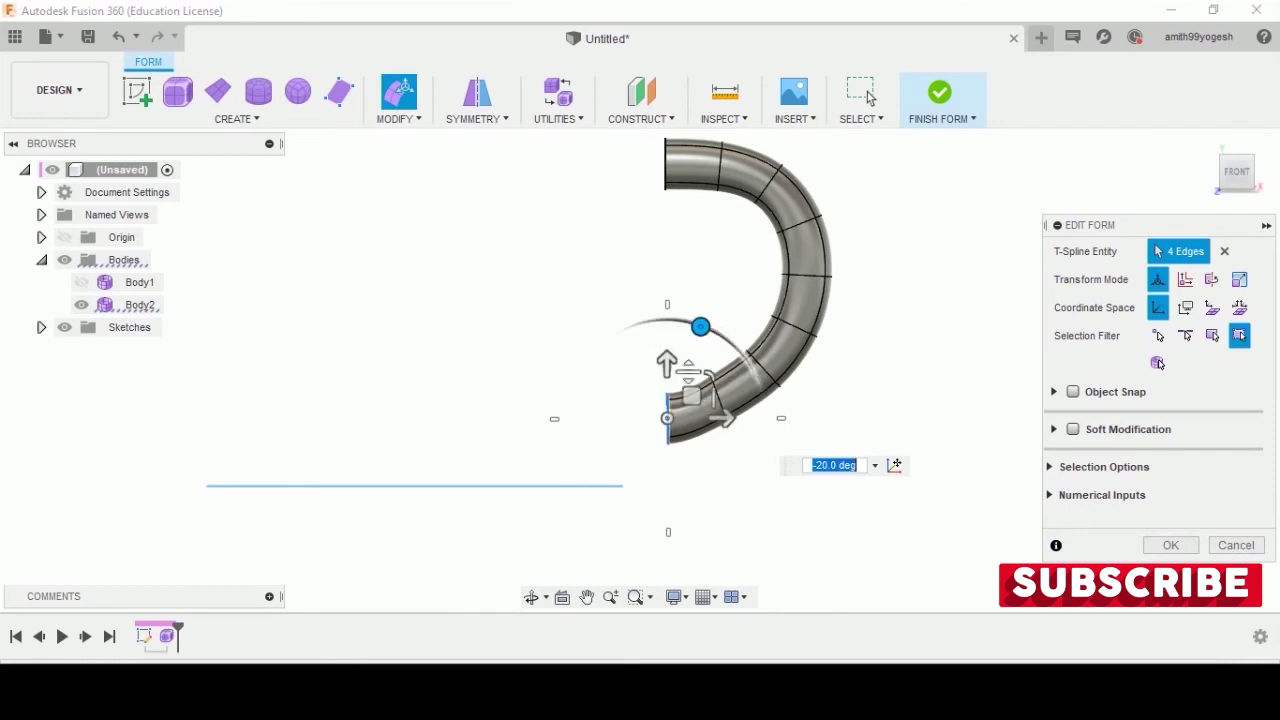
{"action": "mouse_move", "coordinate": [690, 398]}
{"action": "left_mouse_down"}
{"action": "mouse_move", "coordinate": [689, 387]}
{"action": "mouse_move", "coordinate": [668, 400]}
{"action": "left_mouse_up"}
{"action": "left_click", "coordinate": [640, 410]}
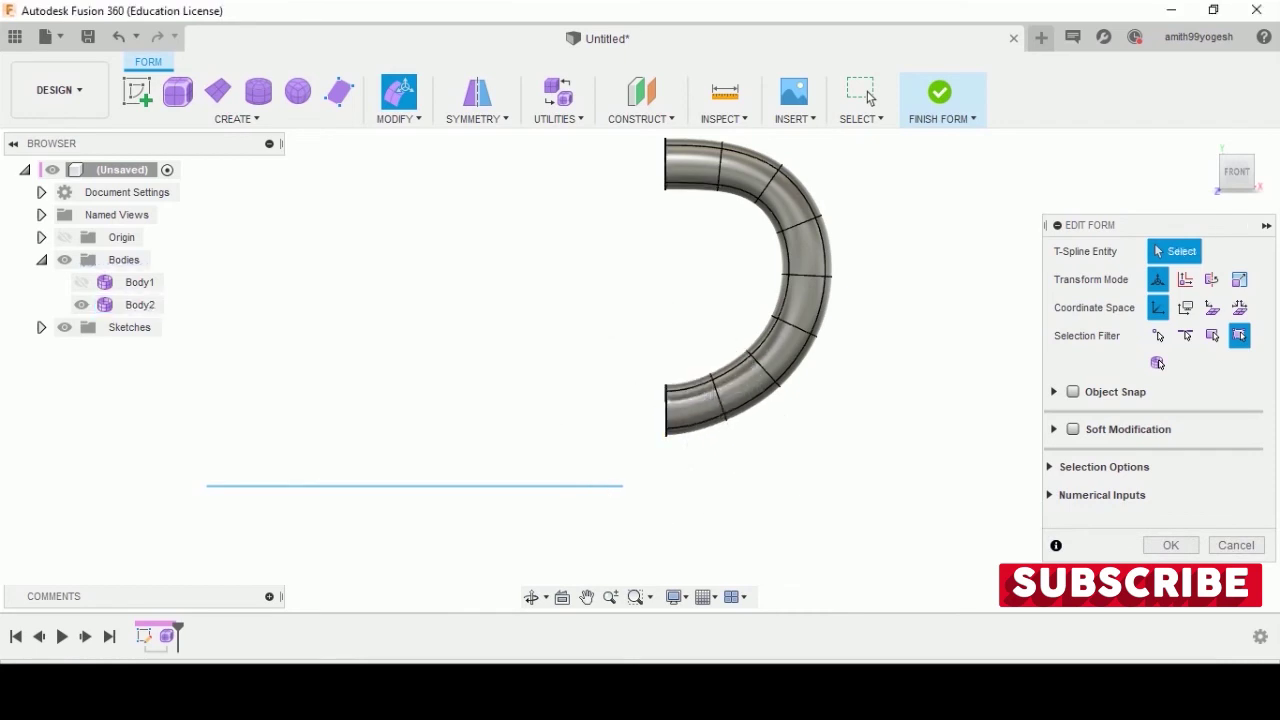
{"action": "left_click", "coordinate": [81, 282]}
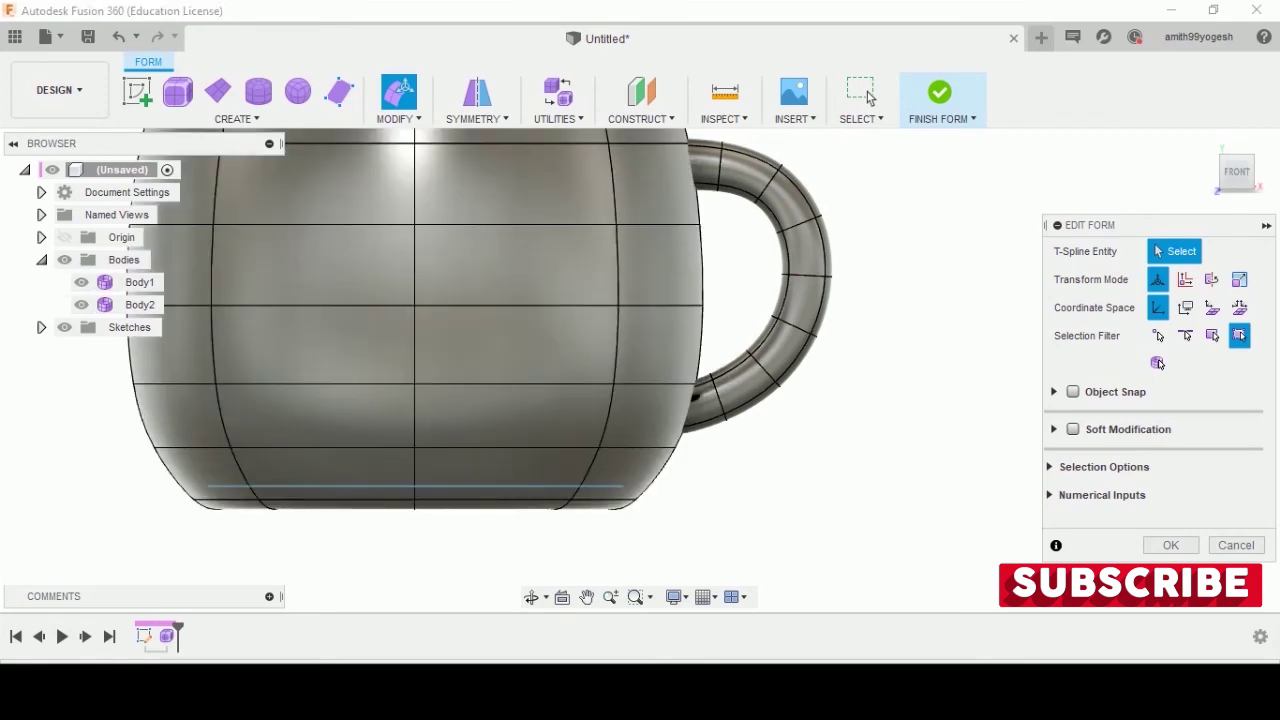
{"action": "mouse_move", "coordinate": [638, 368]}
{"action": "middle_mouse_down", "text": "shift"}
{"action": "mouse_move", "coordinate": [665, 375]}
{"action": "mouse_move", "coordinate": [640, 365]}
{"action": "mouse_move", "coordinate": [650, 380]}
{"action": "middle_mouse_up", "text": "shift"}
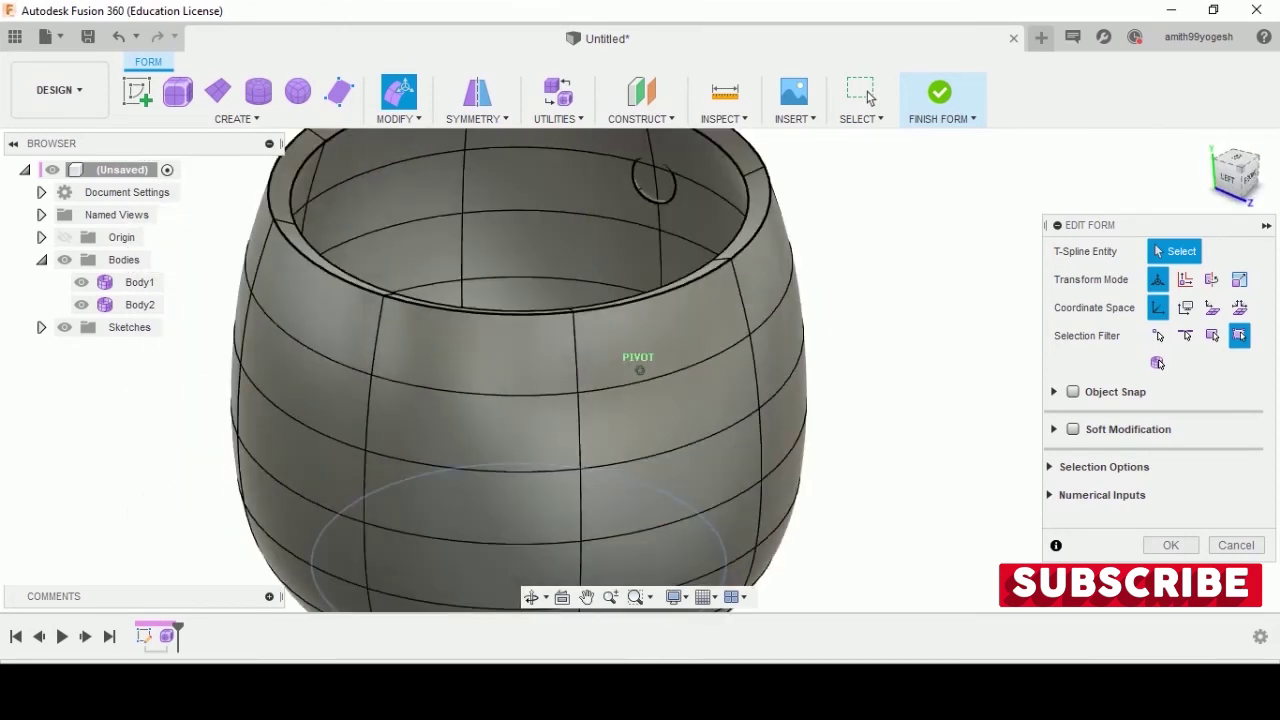
Select the handle's upper edge loop, nudge it slightly, and inspect the tube from the left and isometric views
{"action": "scroll", "coordinate": [660, 200], "scroll_direction": "up", "scroll_amount": 1}
{"action": "scroll", "coordinate": [660, 200], "scroll_direction": "up", "scroll_amount": 2}
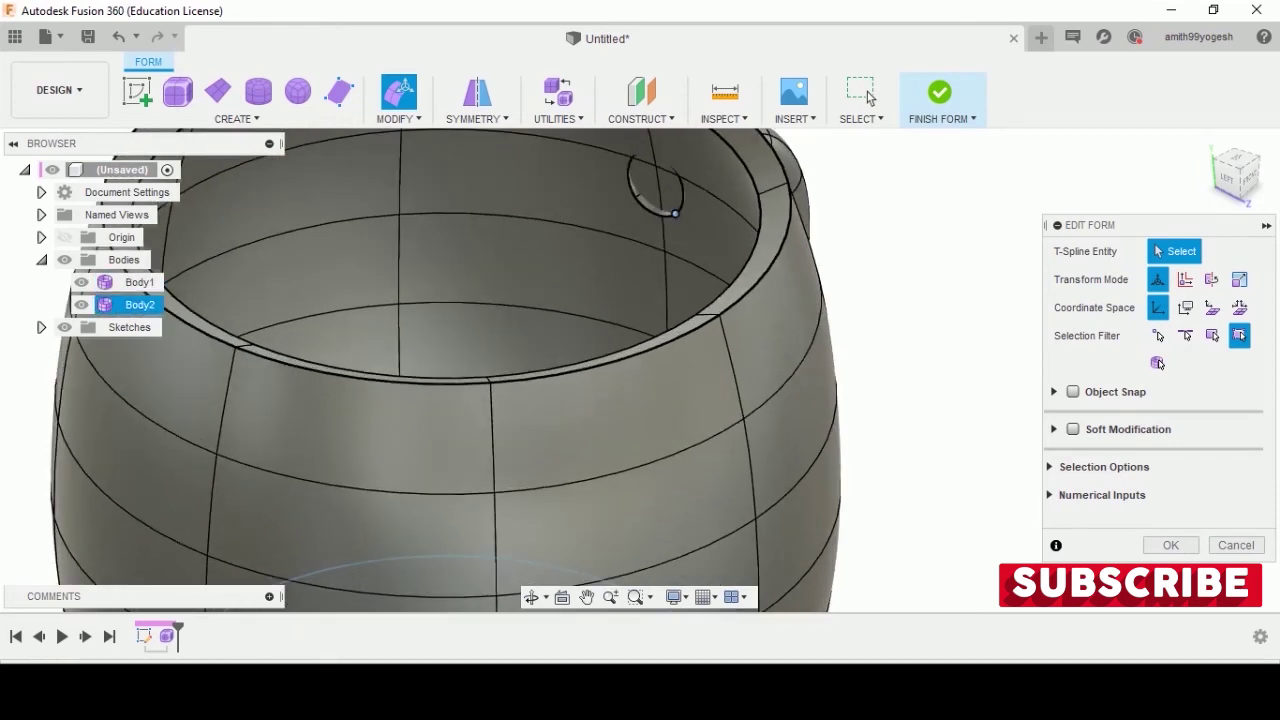
{"action": "double_click", "coordinate": [655, 207]}
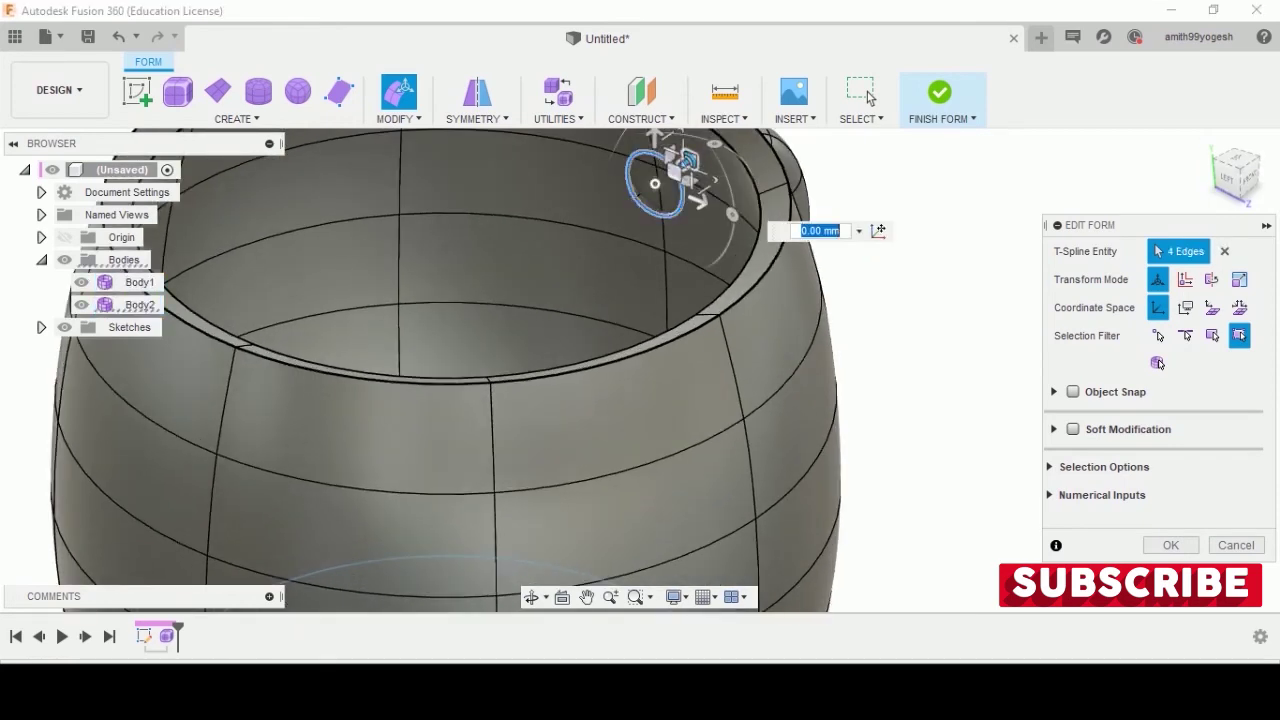
{"action": "left_click_drag", "start_coordinate": [687, 157], "coordinate": [685, 161]}
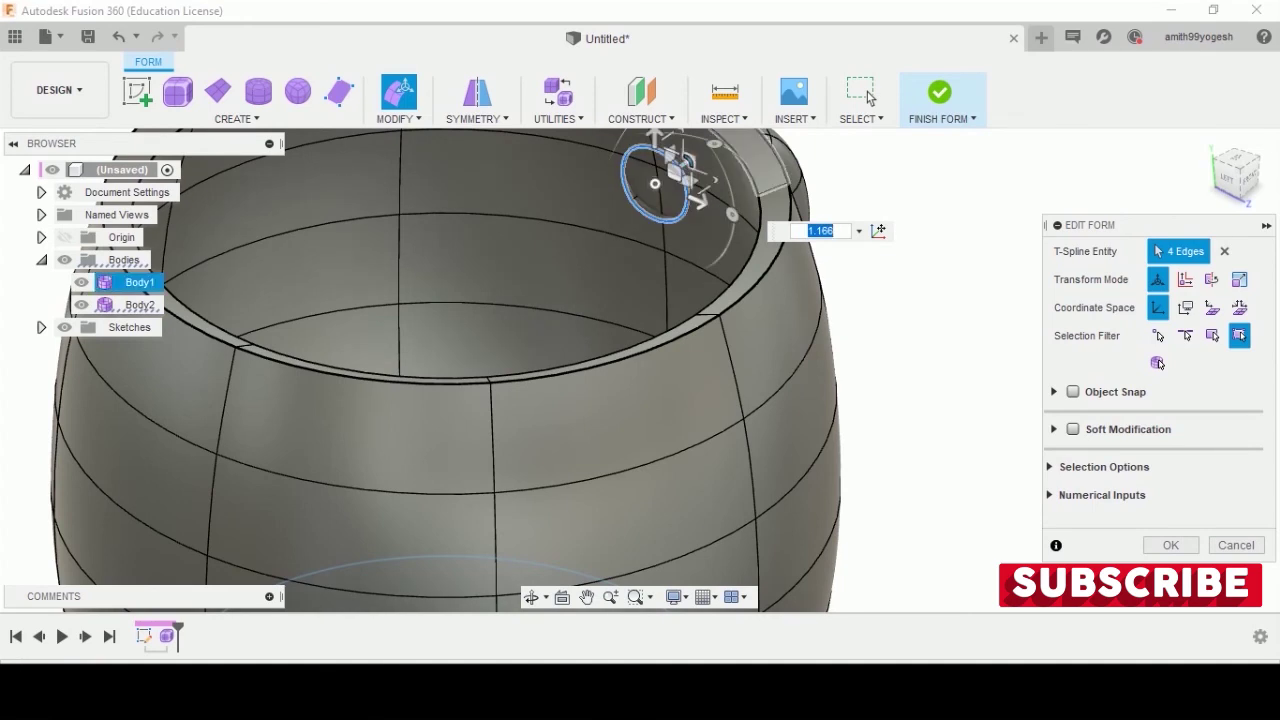
{"action": "key", "text": "v"}
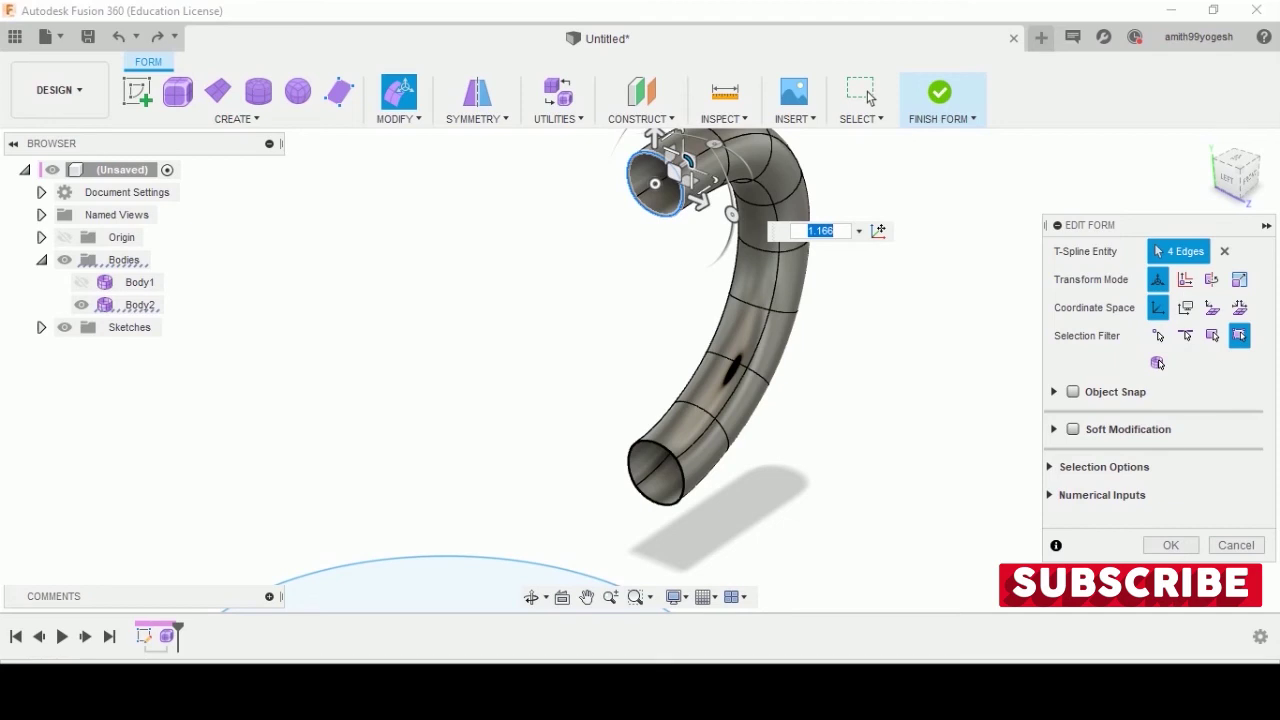
{"action": "left_click", "coordinate": [1232, 175]}
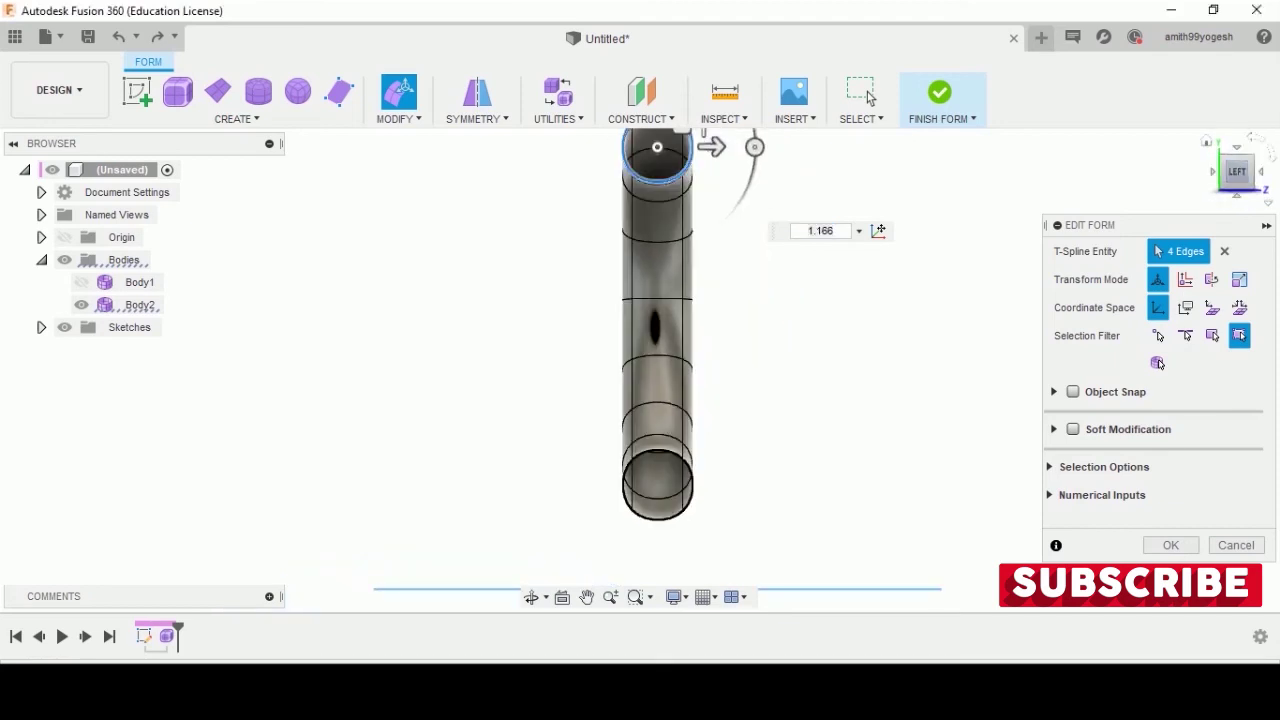
{"action": "left_click", "coordinate": [1206, 141]}
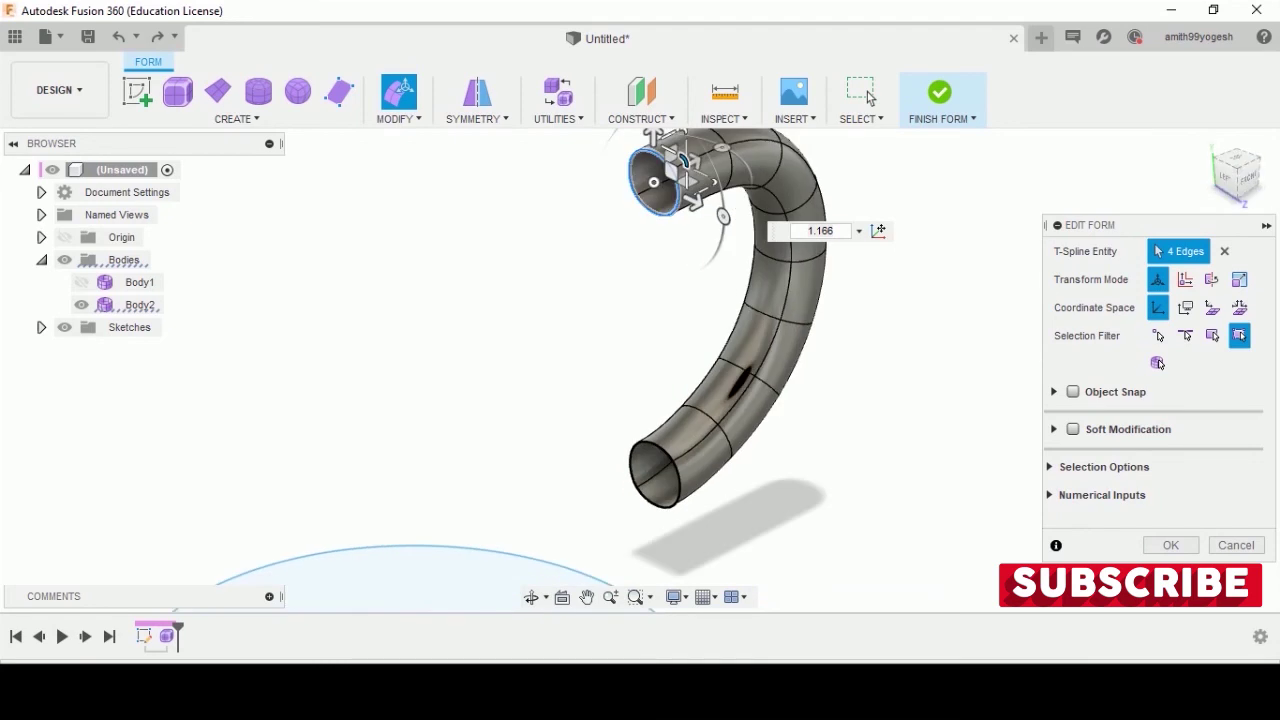
{"action": "left_click", "coordinate": [81, 282]}
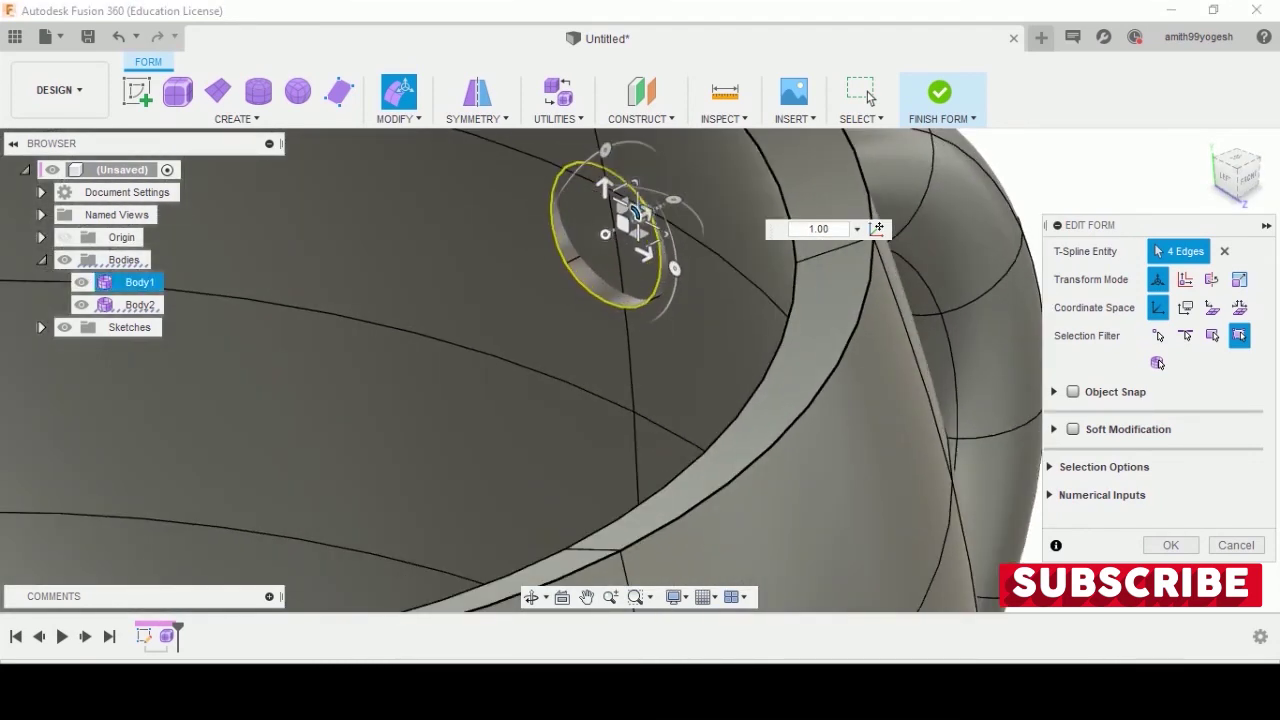
Move the upper end 2 mm into the mug wall and finish the edit
{"action": "type", "text": "2"}
{"action": "key", "text": "Return"}
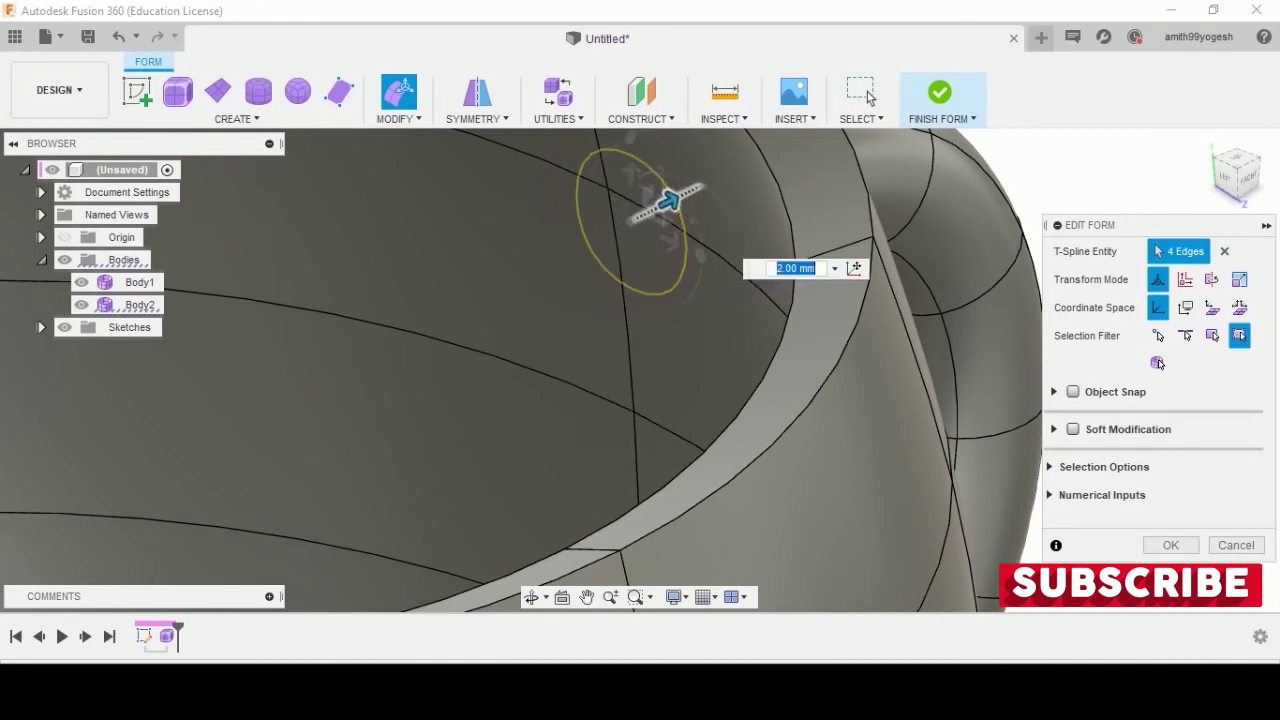
{"action": "scroll", "coordinate": [668, 203], "scroll_direction": "down", "scroll_amount": 5}
{"action": "key", "text": "Return"}
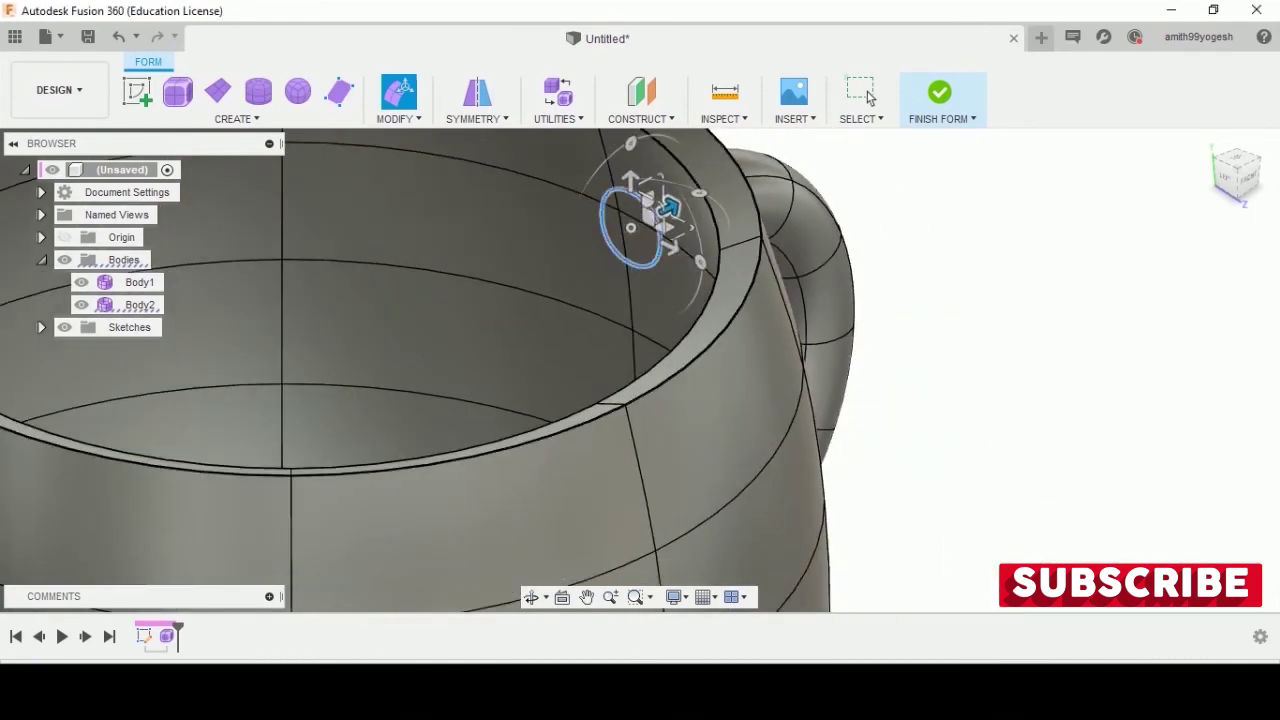
{"action": "scroll", "coordinate": [640, 300], "scroll_direction": "down", "scroll_amount": 5}
{"action": "mouse_move", "coordinate": [638, 368]}
{"action": "middle_mouse_down", "text": "shift"}
{"action": "mouse_move", "coordinate": [655, 458]}
{"action": "mouse_move", "coordinate": [640, 300]}
{"action": "middle_mouse_up", "text": "shift"}
{"action": "scroll", "coordinate": [640, 400], "scroll_direction": "up", "scroll_amount": 5}
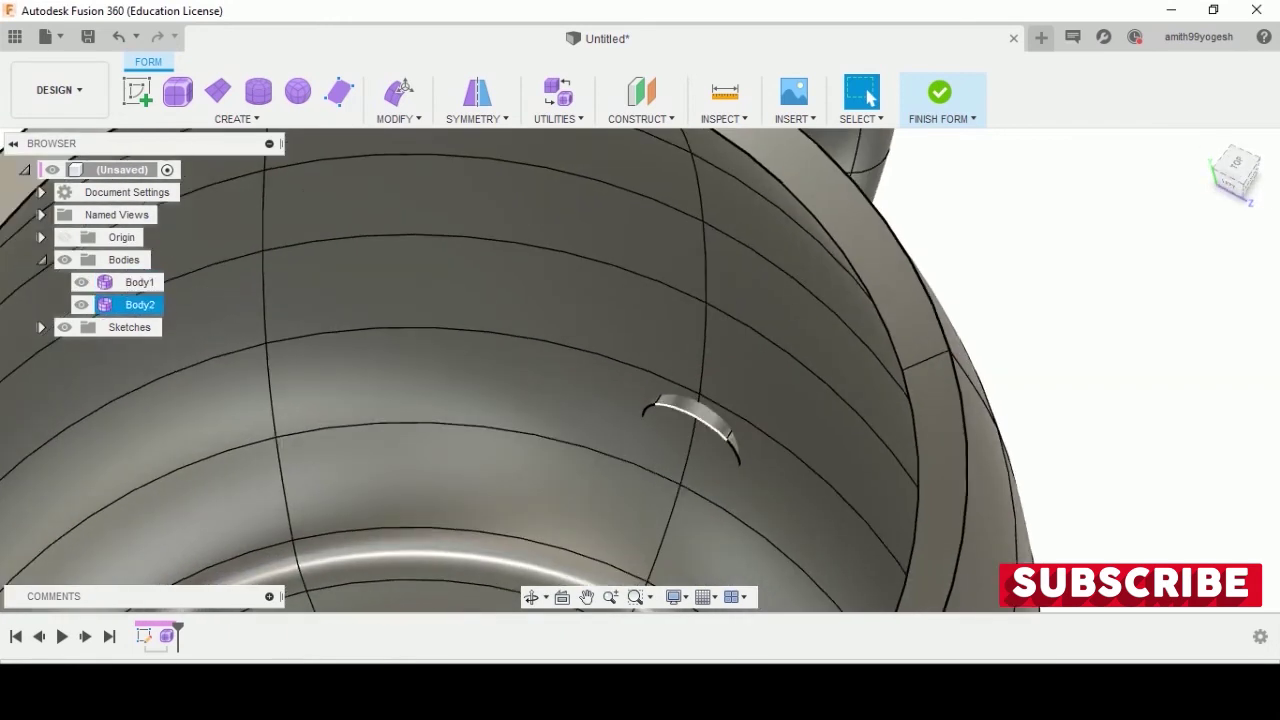
Push the handle's lower edge loop 2 mm into the mug side, check it from the front, and confirm
{"action": "double_click", "coordinate": [690, 432]}
{"action": "right_click", "coordinate": [688, 425]}
{"action": "key", "text": "Escape"}
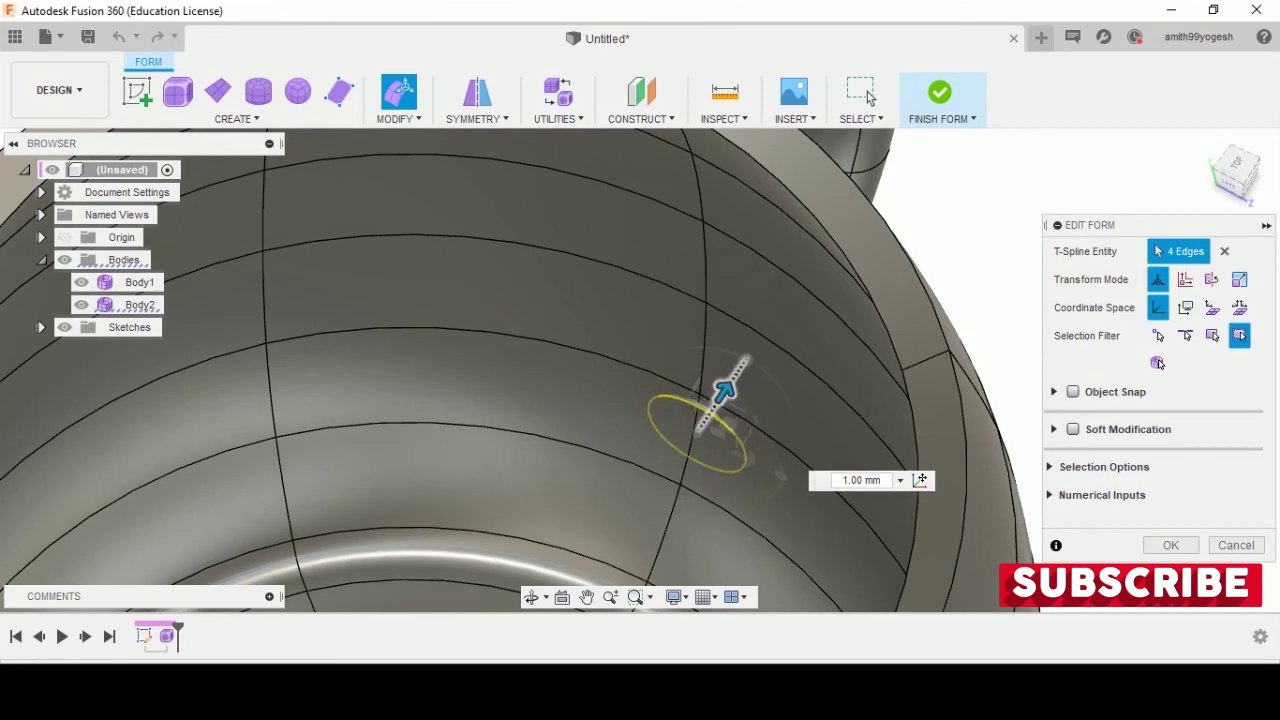
{"action": "type", "text": "2"}
{"action": "key", "text": "Return"}
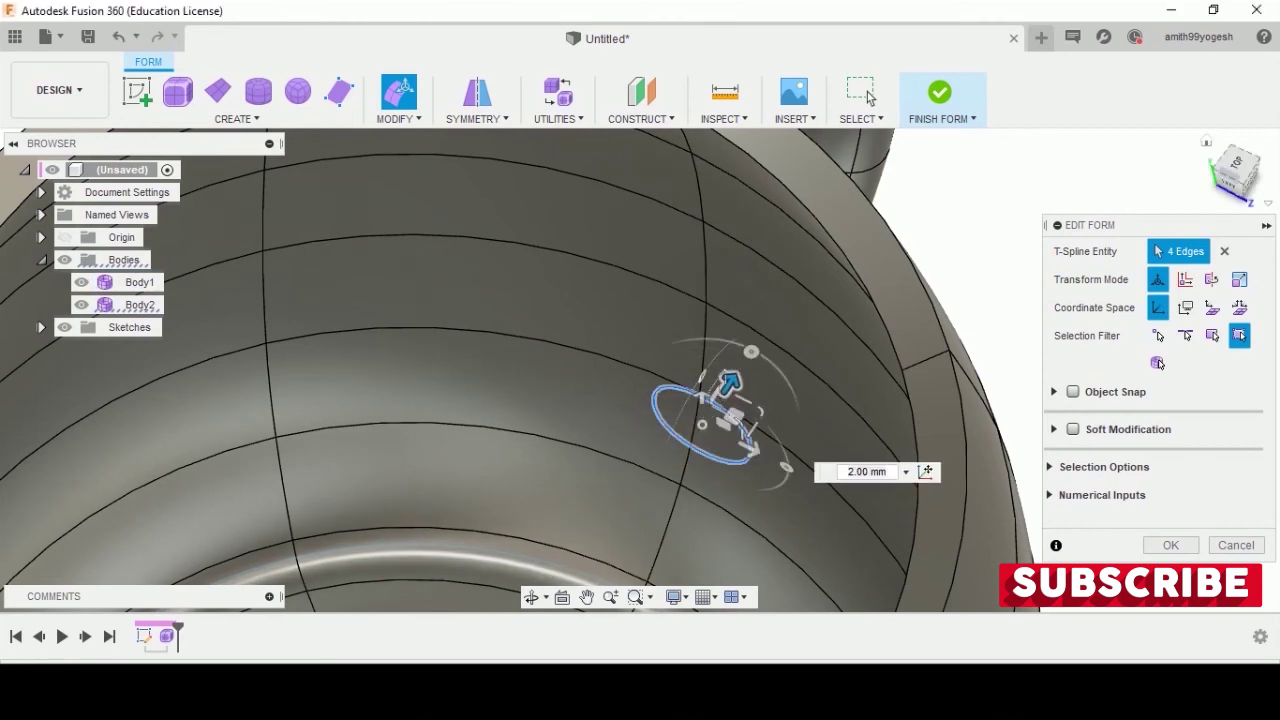
{"action": "mouse_move", "coordinate": [700, 370]}
{"action": "middle_mouse_down", "text": "shift"}
{"action": "mouse_move", "coordinate": [640, 420]}
{"action": "mouse_move", "coordinate": [700, 400]}
{"action": "middle_mouse_up", "text": "shift"}
{"action": "scroll", "coordinate": [640, 380], "scroll_direction": "down", "scroll_amount": 5}
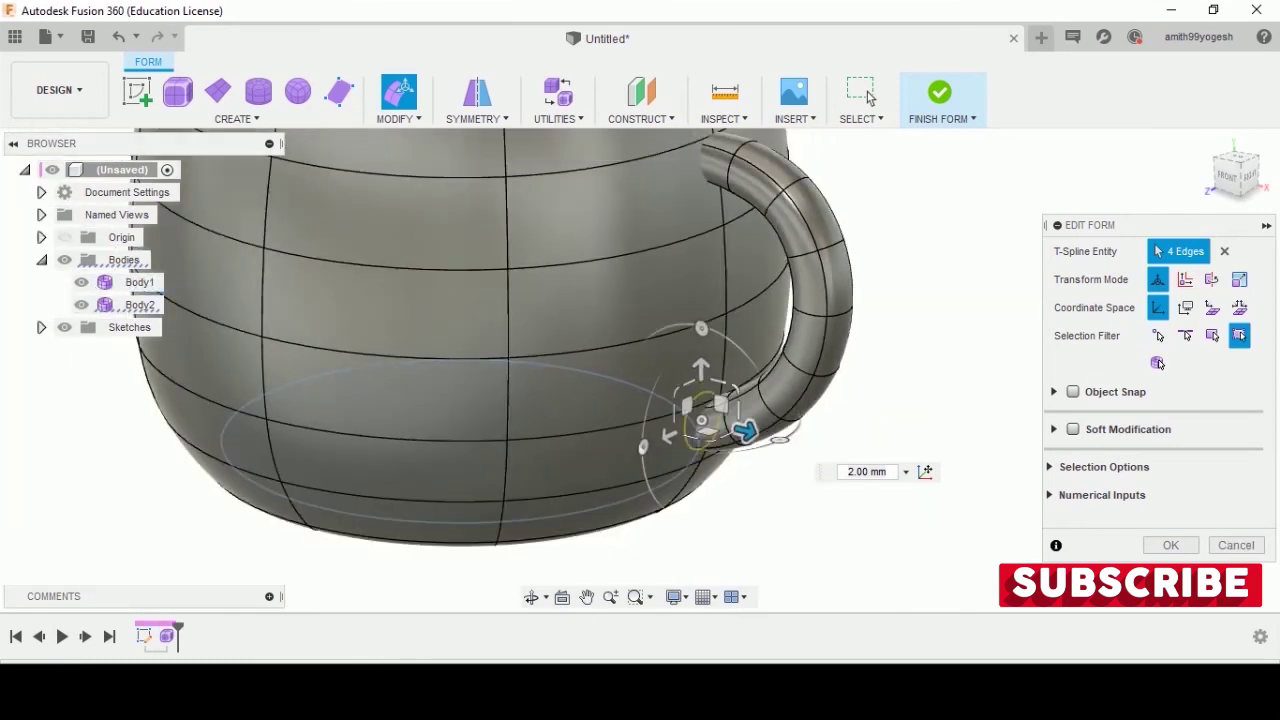
{"action": "middle_click_drag", "start_coordinate": [700, 420], "coordinate": [700, 360], "text": "shift"}
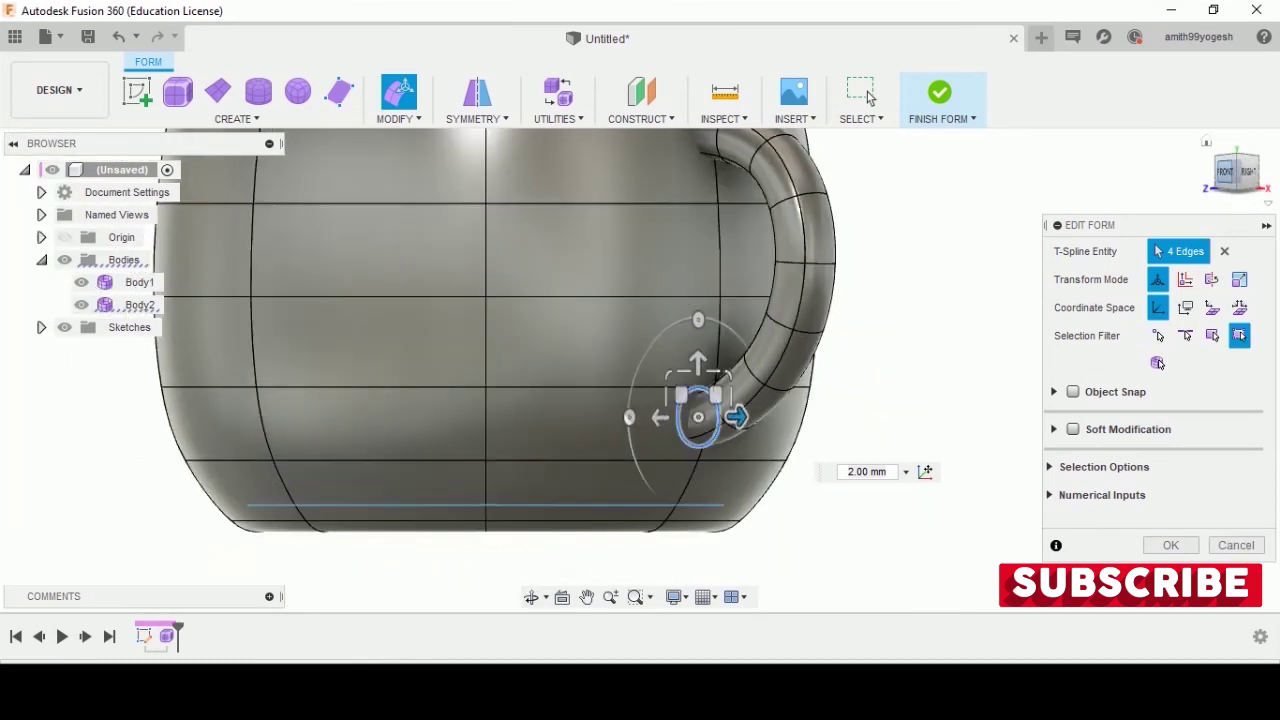
{"action": "scroll", "coordinate": [777, 407], "scroll_direction": "up", "scroll_amount": 3}
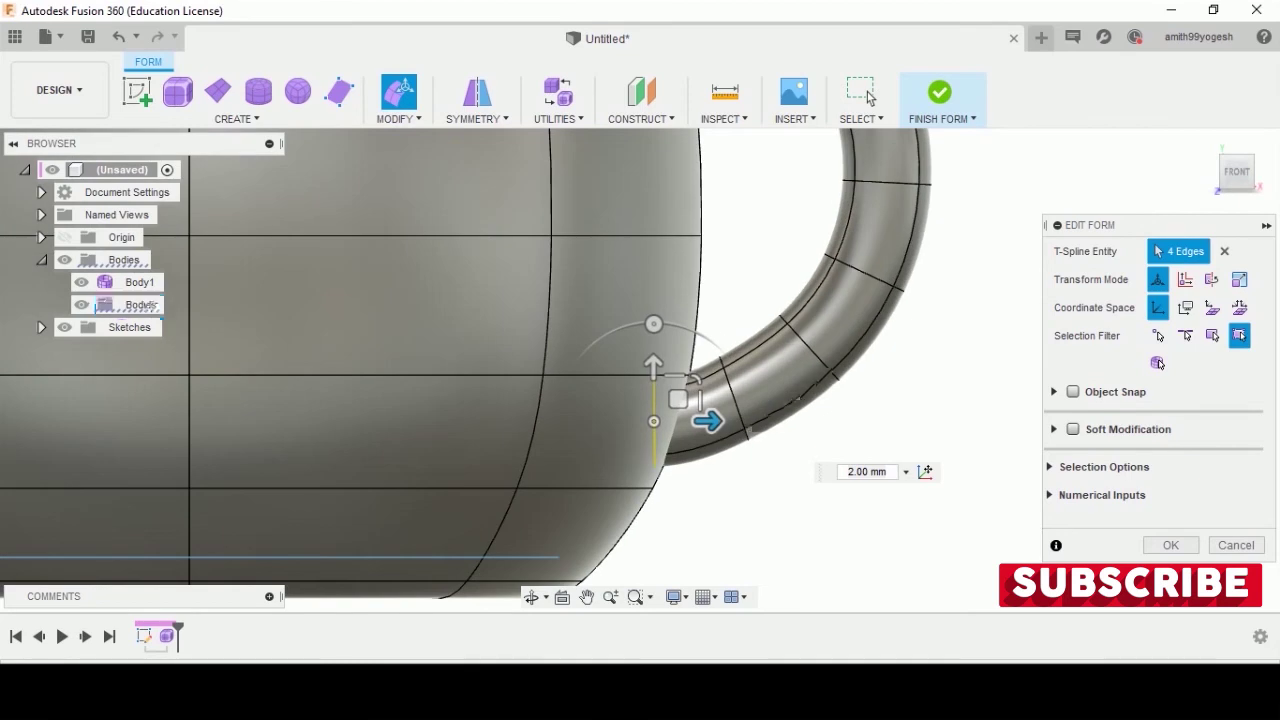
{"action": "key", "text": "F6"}
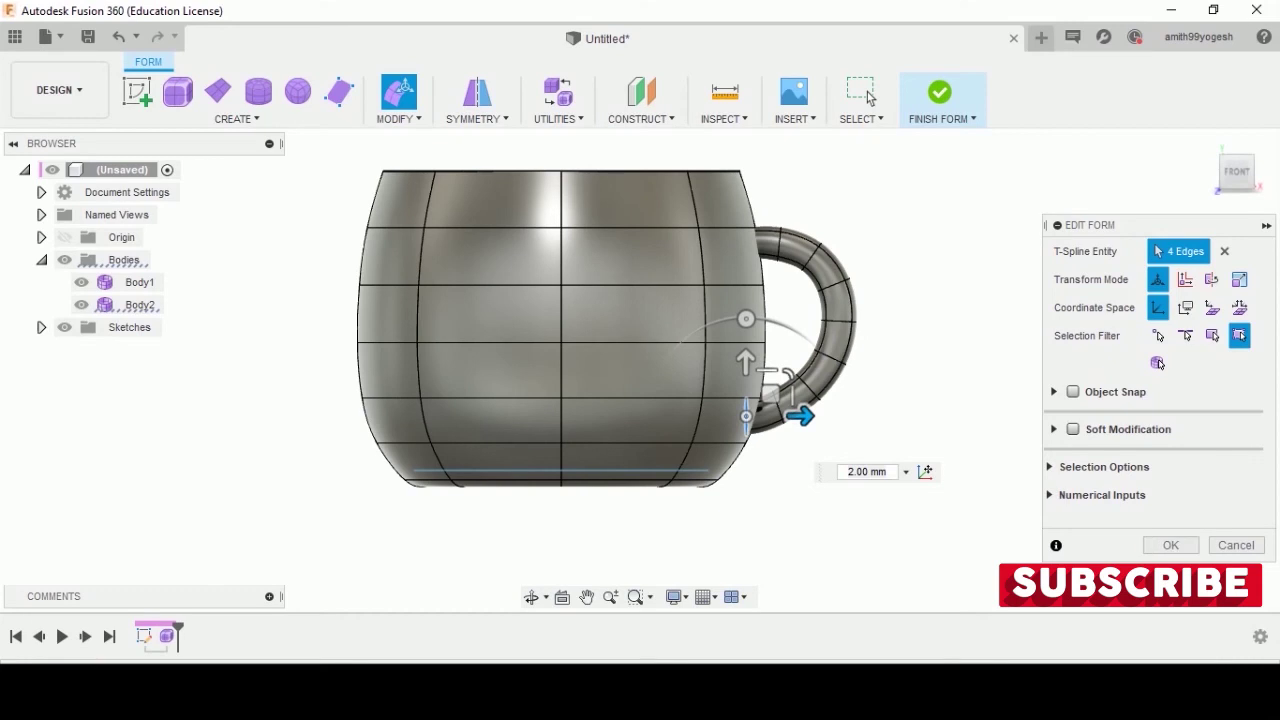
{"action": "key", "text": "Return"}
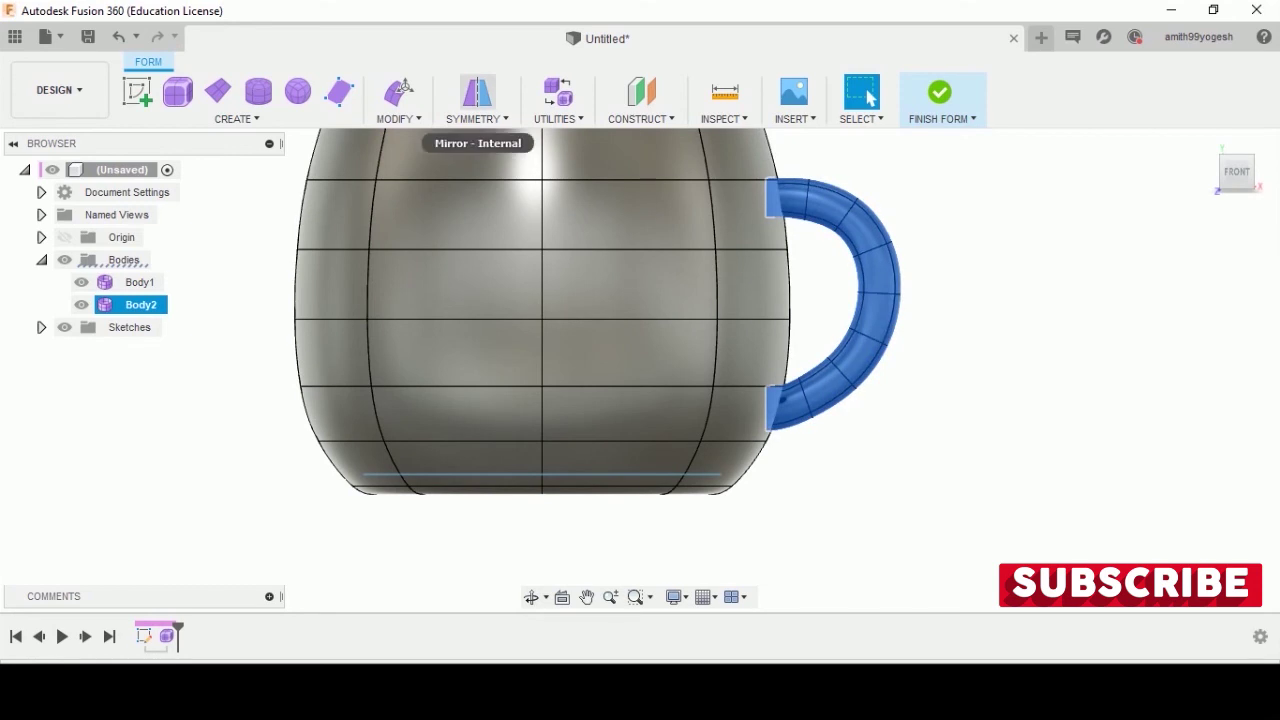
In Edit Form, drag the whole handle body up 5.00 mm and confirm with OK
{"action": "left_click", "coordinate": [398, 90]}
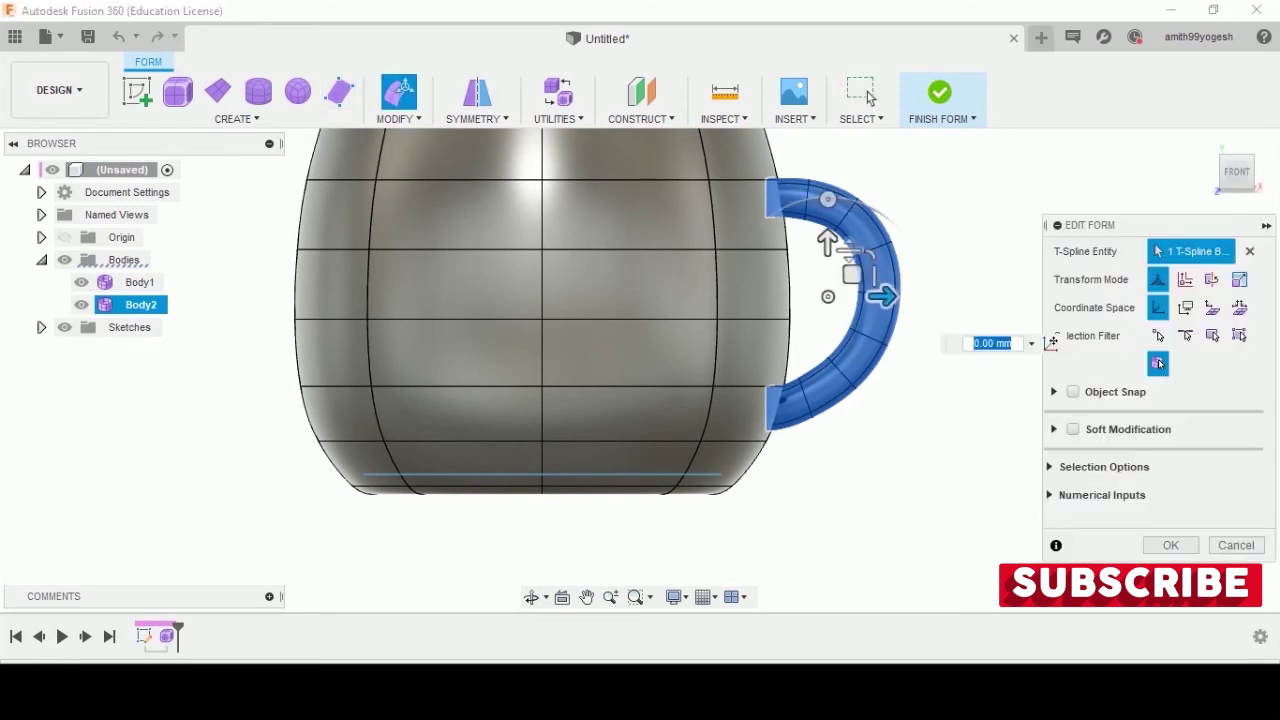
{"action": "left_click_drag", "start_coordinate": [827, 243], "coordinate": [828, 215]}
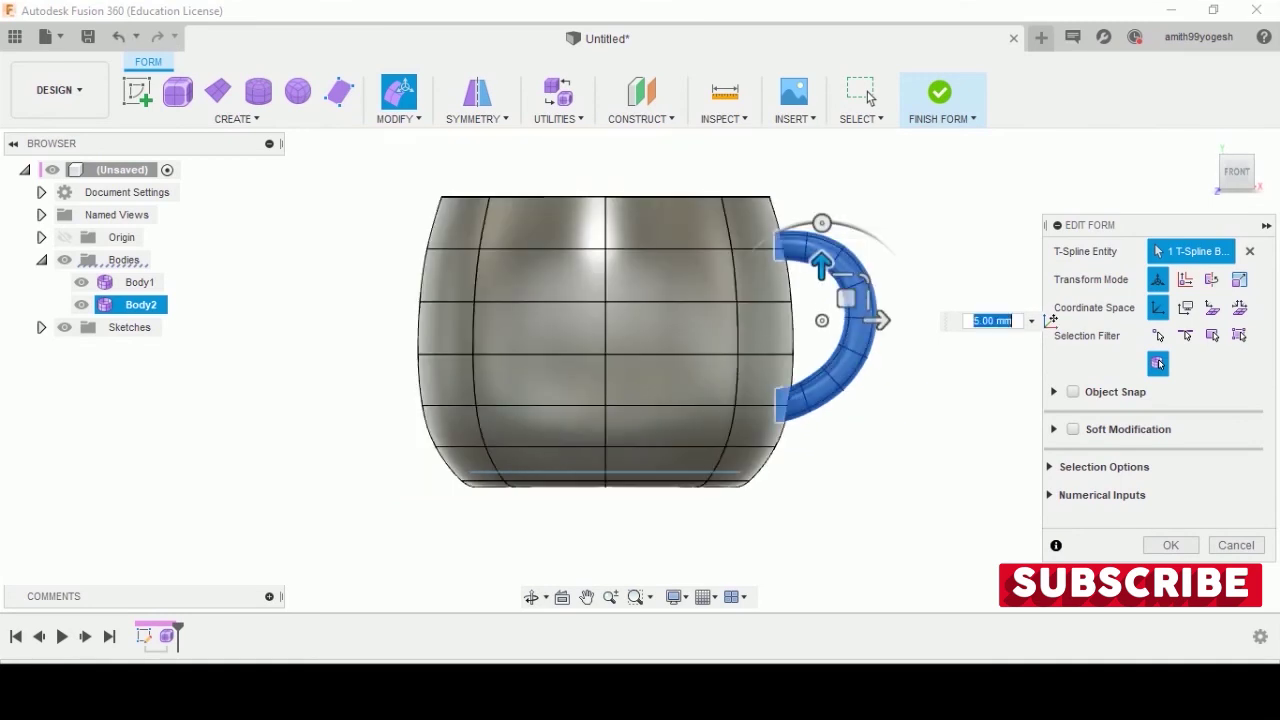
{"action": "left_click", "coordinate": [1171, 545]}
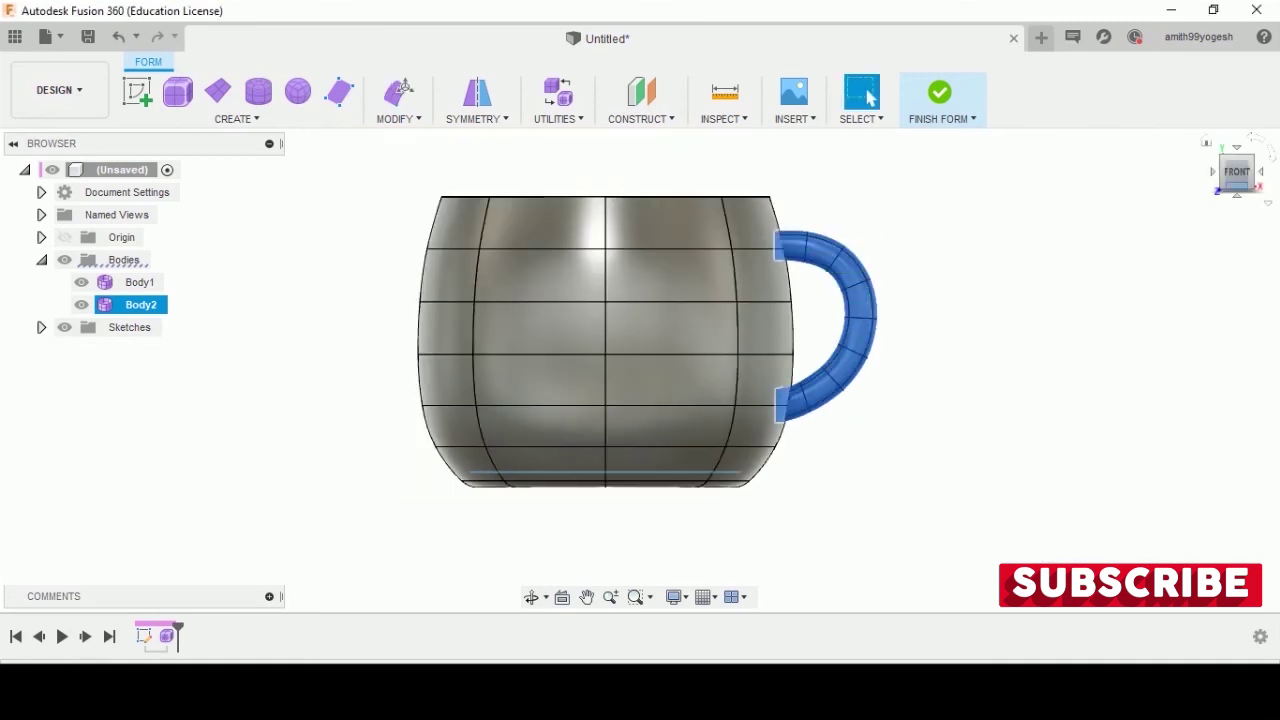
{"action": "middle_click_drag", "start_coordinate": [640, 300], "coordinate": [650, 470], "text": "shift"}
{"action": "scroll", "coordinate": [700, 300], "scroll_direction": "up", "scroll_amount": 2}
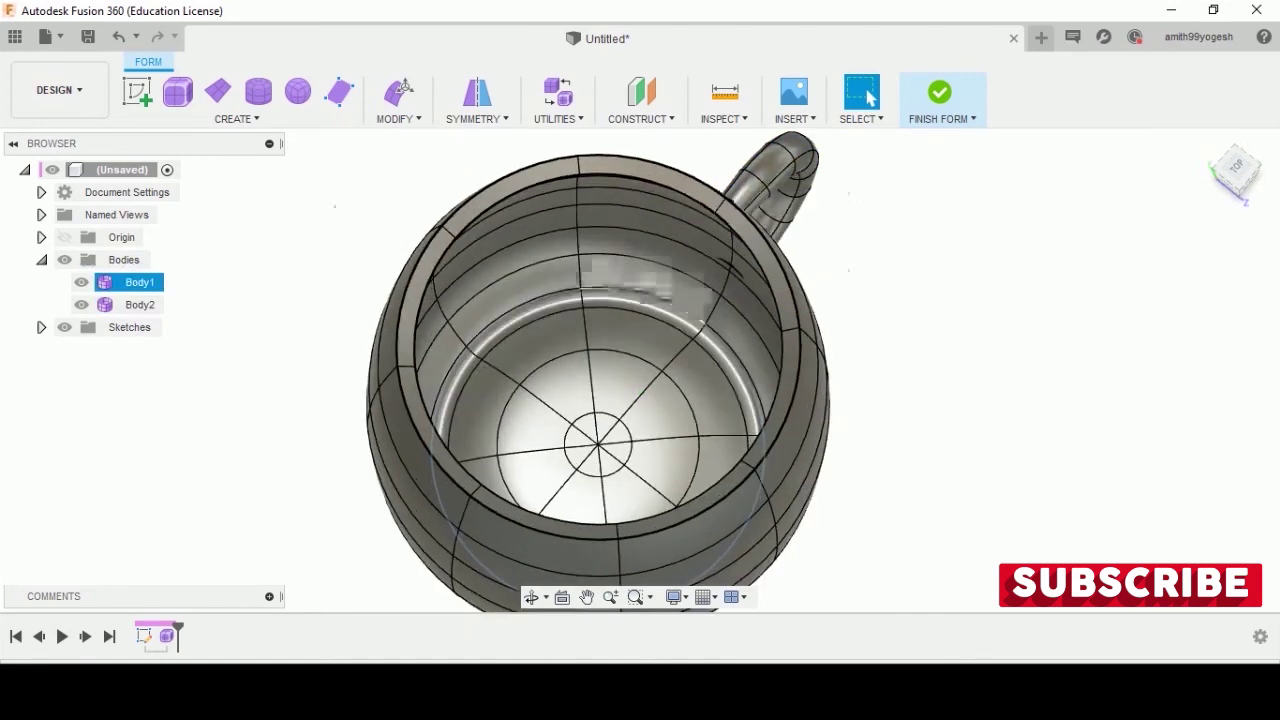
{"action": "scroll", "coordinate": [700, 300], "scroll_direction": "up", "scroll_amount": 3}
{"action": "scroll", "coordinate": [700, 300], "scroll_direction": "up", "scroll_amount": 4}
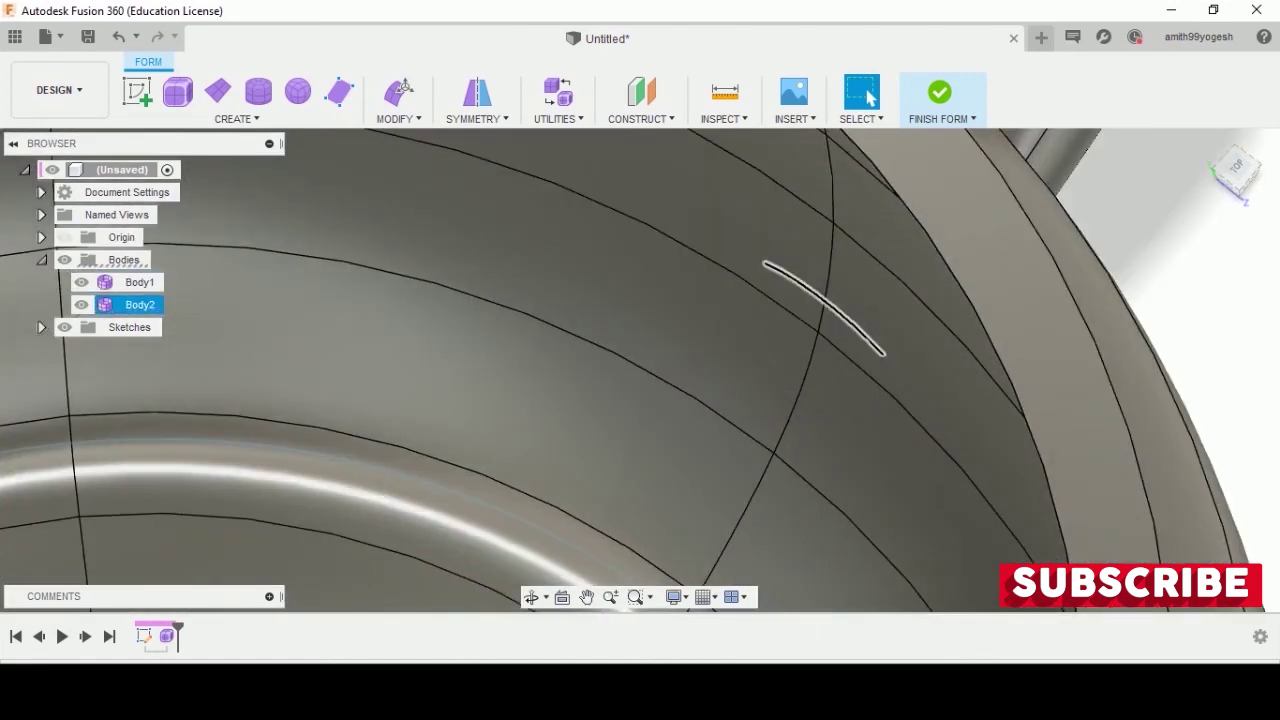
{"action": "right_click", "coordinate": [815, 303]}
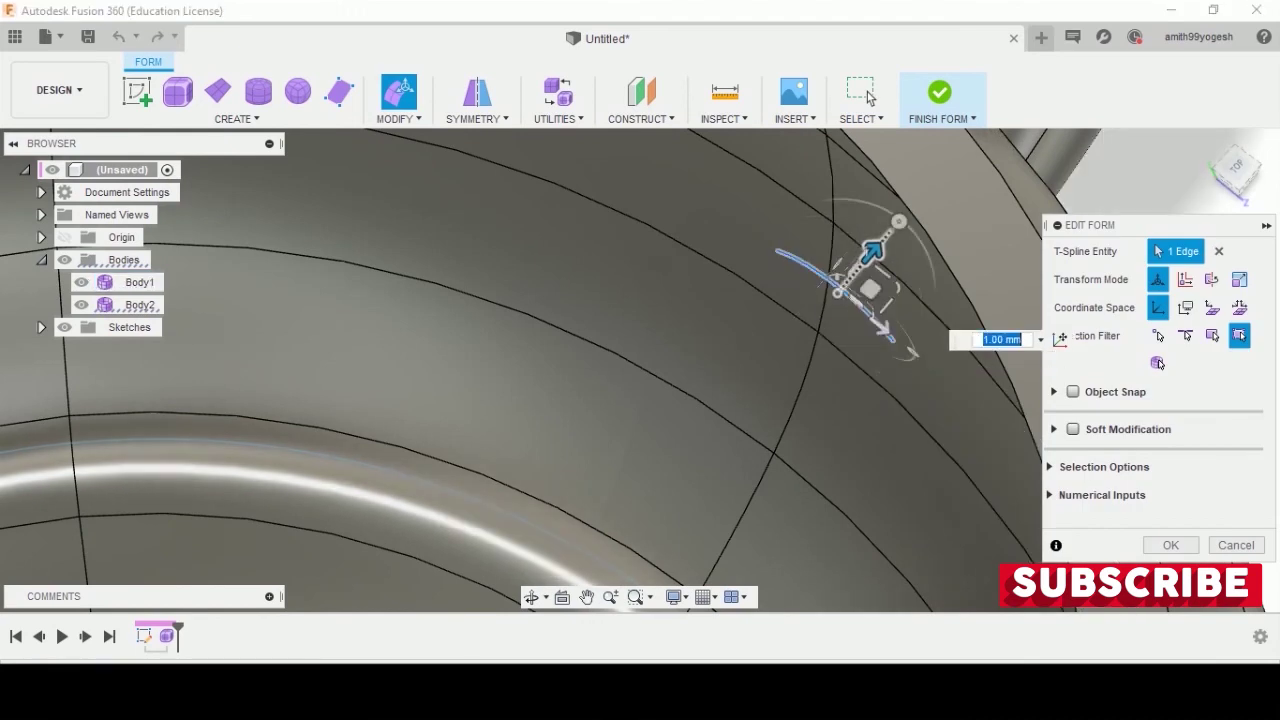
{"action": "scroll", "coordinate": [660, 370], "scroll_direction": "down", "scroll_amount": 5}
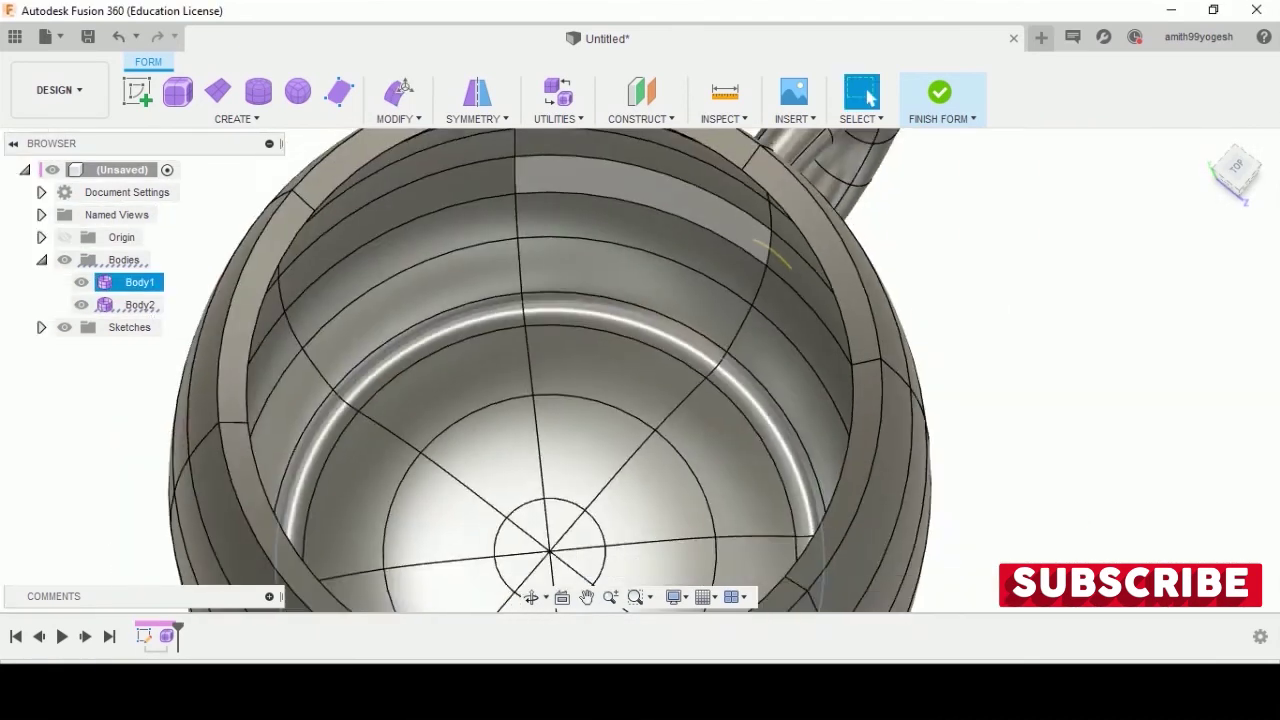
{"action": "middle_click_drag", "start_coordinate": [640, 370], "coordinate": [650, 372], "text": "shift"}
{"action": "left_click", "coordinate": [1242, 184]}
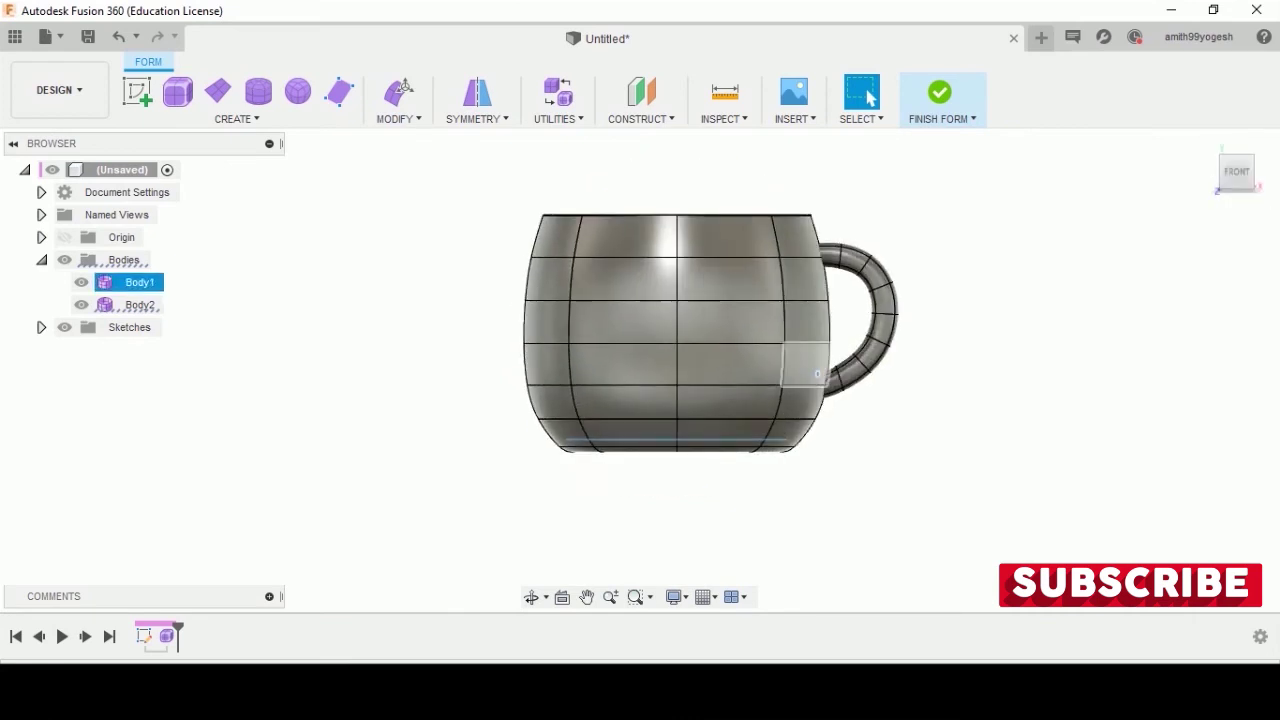
{"action": "scroll", "coordinate": [705, 342], "scroll_direction": "up", "scroll_amount": 3}
{"action": "scroll", "coordinate": [705, 342], "scroll_direction": "down", "scroll_amount": 2}
{"action": "mouse_move", "coordinate": [638, 368]}
{"action": "middle_mouse_down", "text": "shift"}
{"action": "mouse_move", "coordinate": [626, 360]}
{"action": "mouse_move", "coordinate": [668, 398]}
{"action": "mouse_move", "coordinate": [676, 385]}
{"action": "middle_mouse_up", "text": "shift"}
{"action": "left_click", "coordinate": [1237, 182]}
{"action": "scroll", "coordinate": [640, 330], "scroll_direction": "up", "scroll_amount": 3}
{"action": "scroll", "coordinate": [640, 330], "scroll_direction": "down", "scroll_amount": 3}
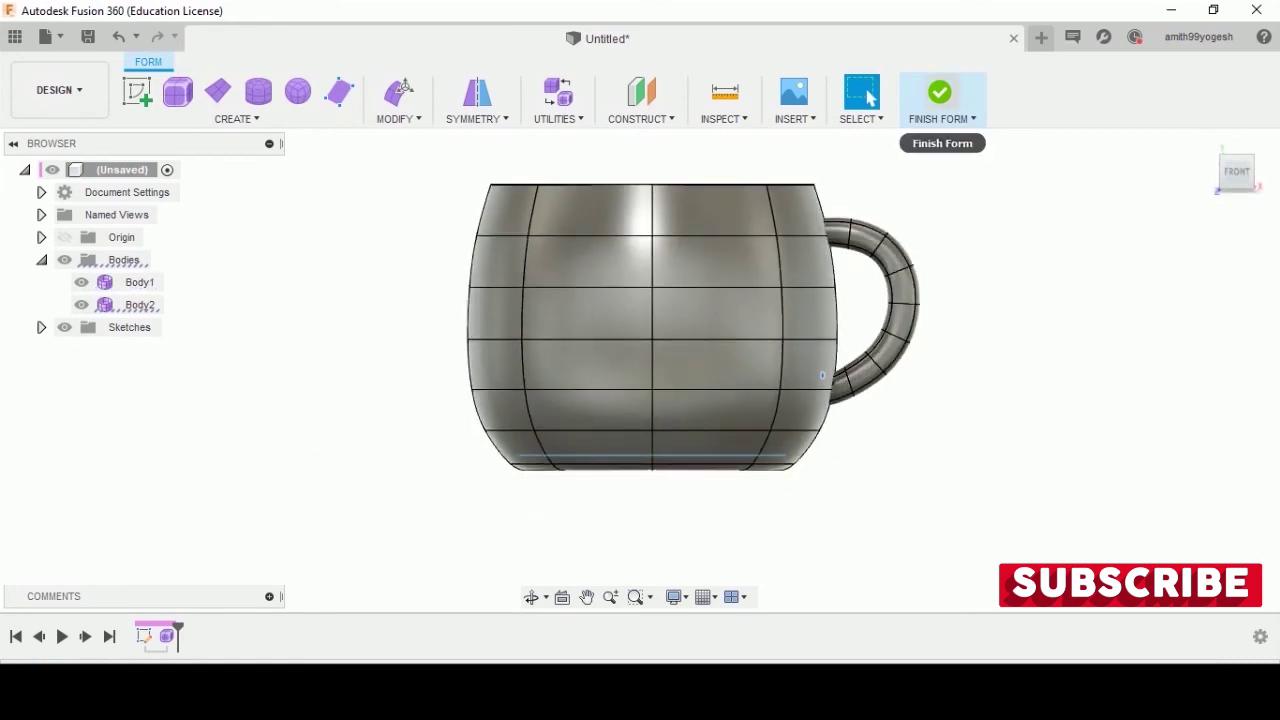
Finish Form to make the mug a smooth solid, inspect it, then hide Body1
{"action": "left_click", "coordinate": [939, 95]}
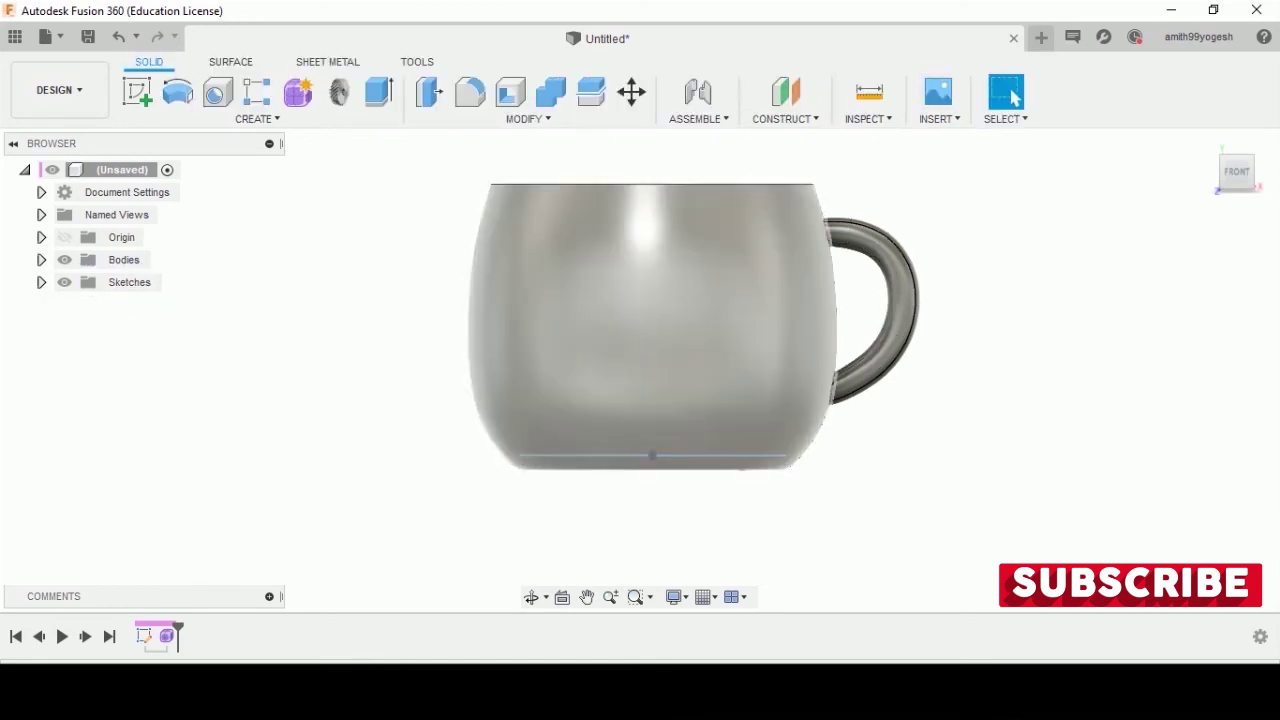
{"action": "middle_click_drag", "start_coordinate": [650, 330], "coordinate": [650, 420], "text": "shift"}
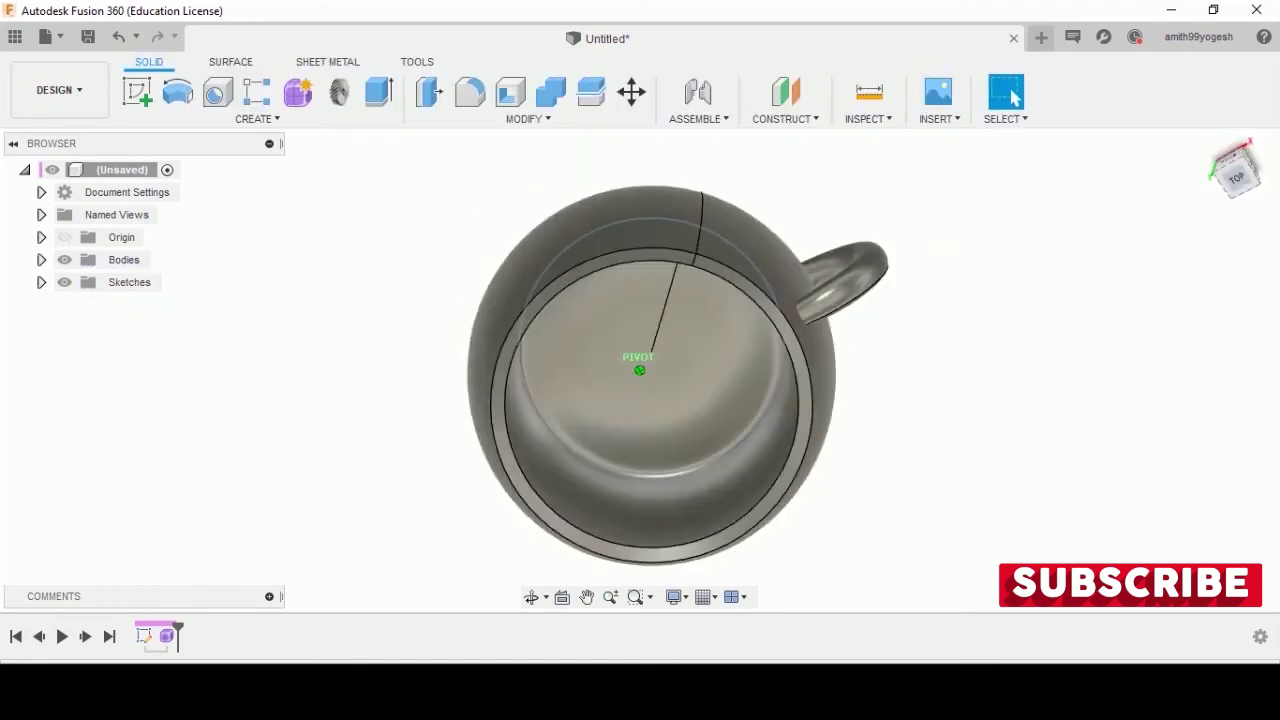
{"action": "middle_click_drag", "start_coordinate": [640, 370], "coordinate": [640, 300], "text": "shift"}
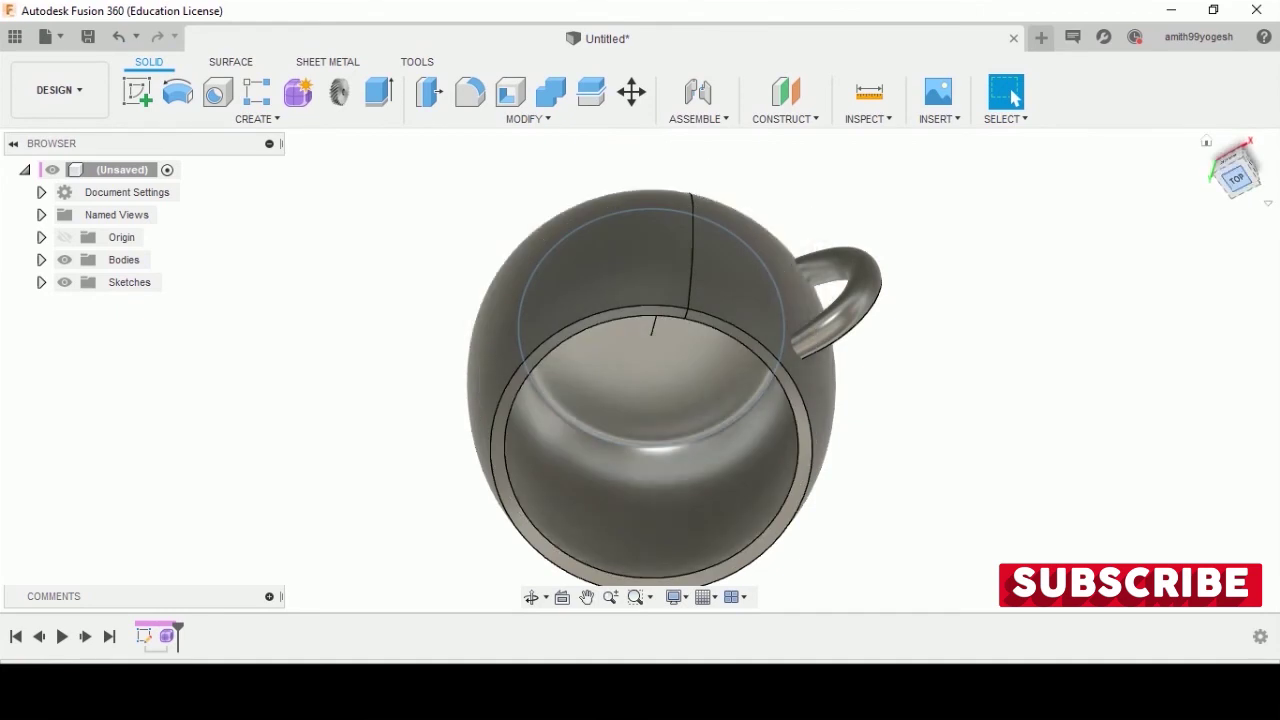
{"action": "middle_click_drag", "start_coordinate": [640, 370], "coordinate": [640, 470], "text": "shift"}
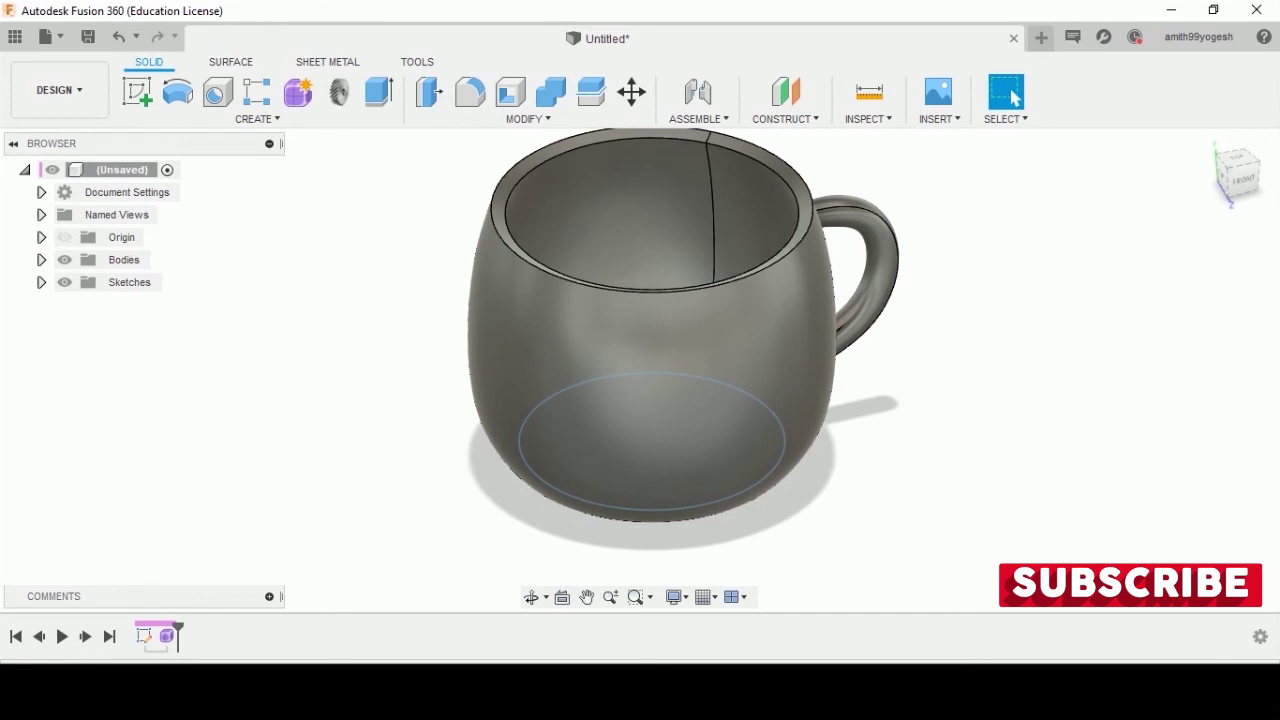
{"action": "left_click", "coordinate": [41, 259]}
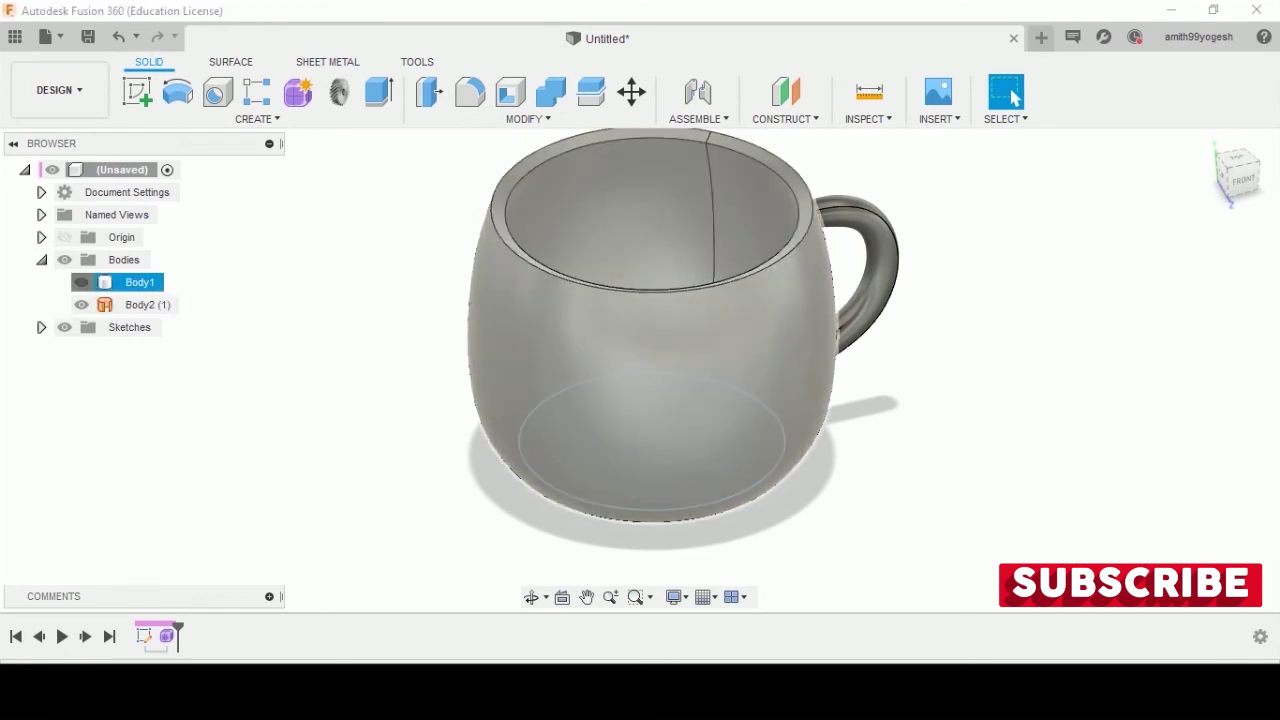
{"action": "left_click", "coordinate": [81, 282]}
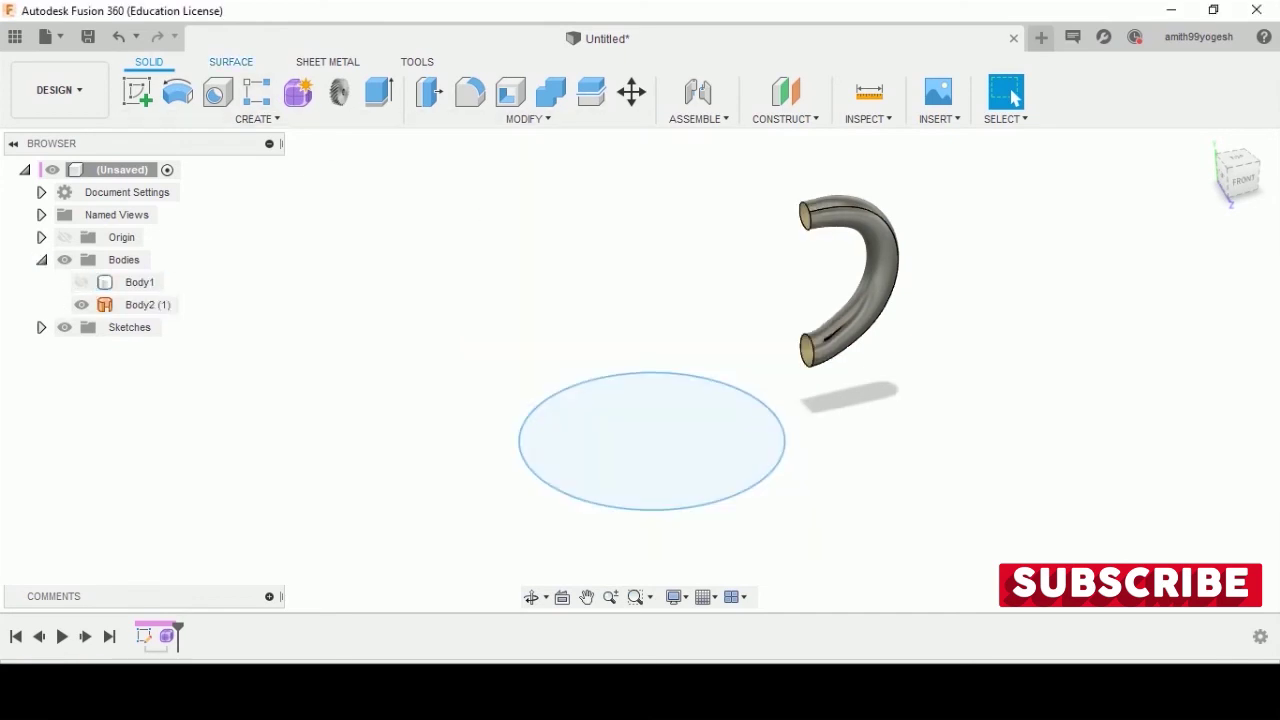
Patch the handle's top and bottom opening edges, creating cap surfaces Body3 and Body4
{"action": "left_click", "coordinate": [231, 62]}
{"action": "key", "text": "e"}
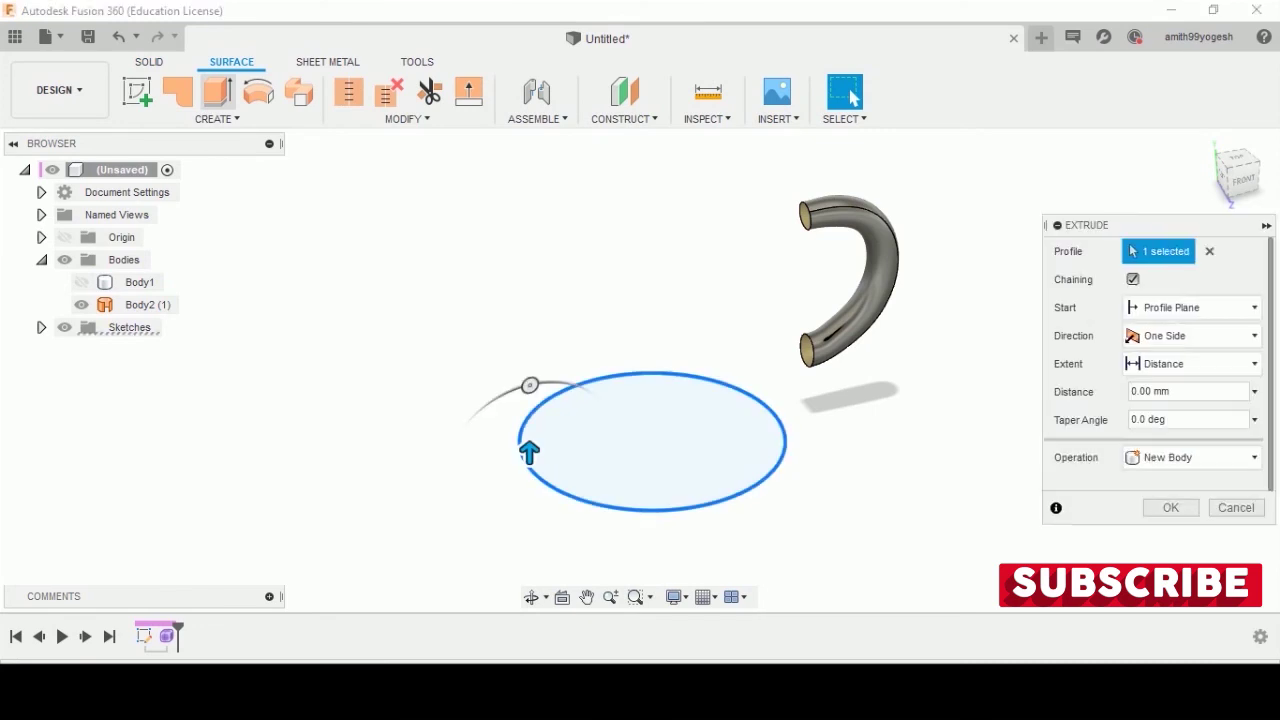
{"action": "key", "text": "Escape"}
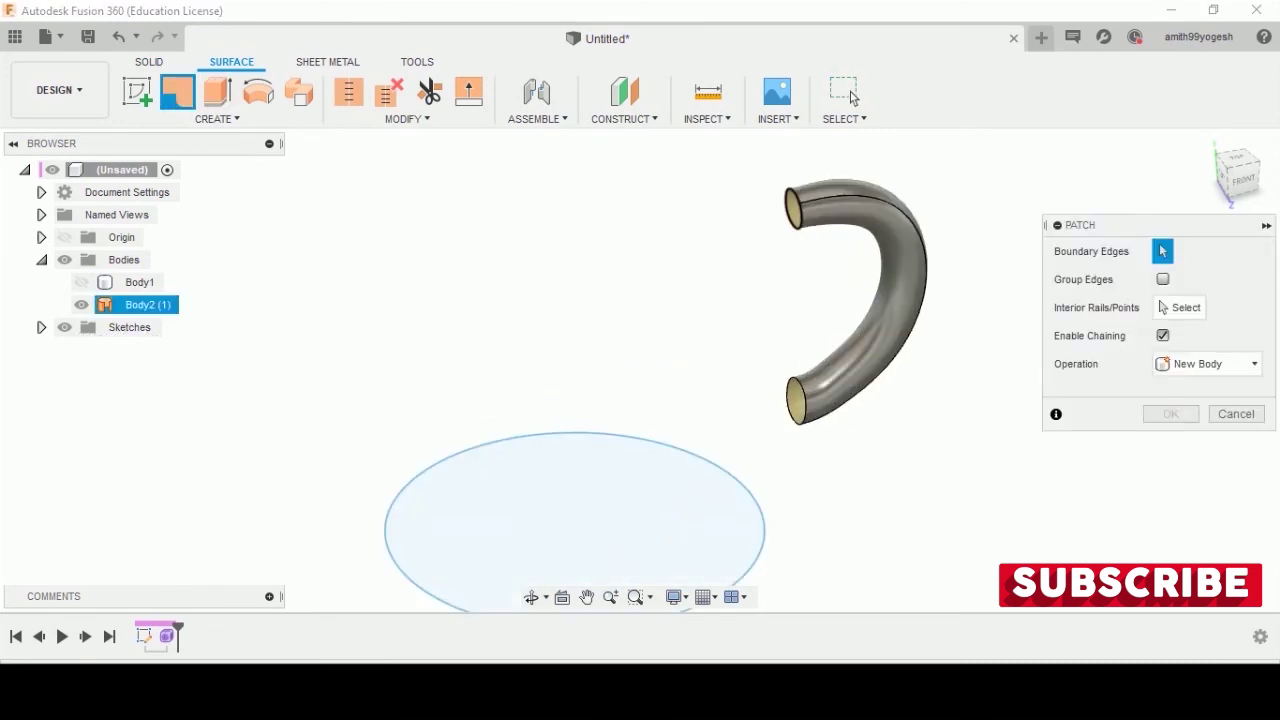
{"action": "left_click", "coordinate": [792, 205]}
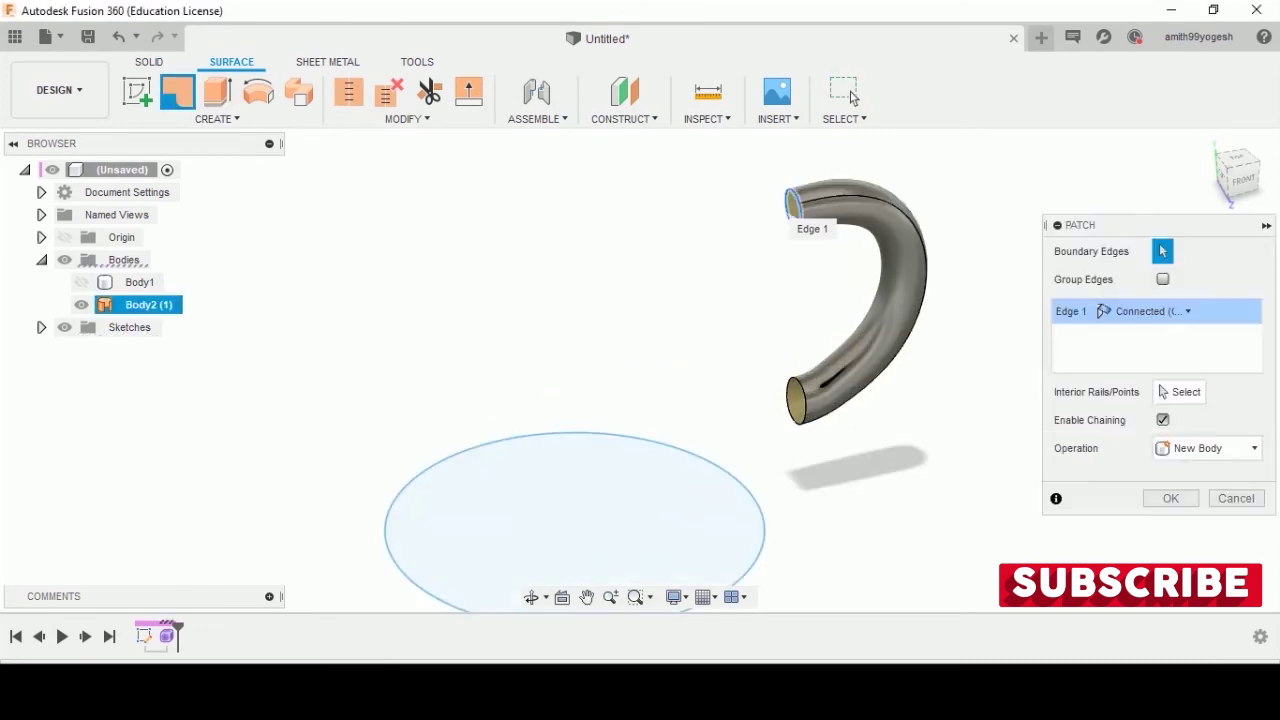
{"action": "key", "text": "Return"}
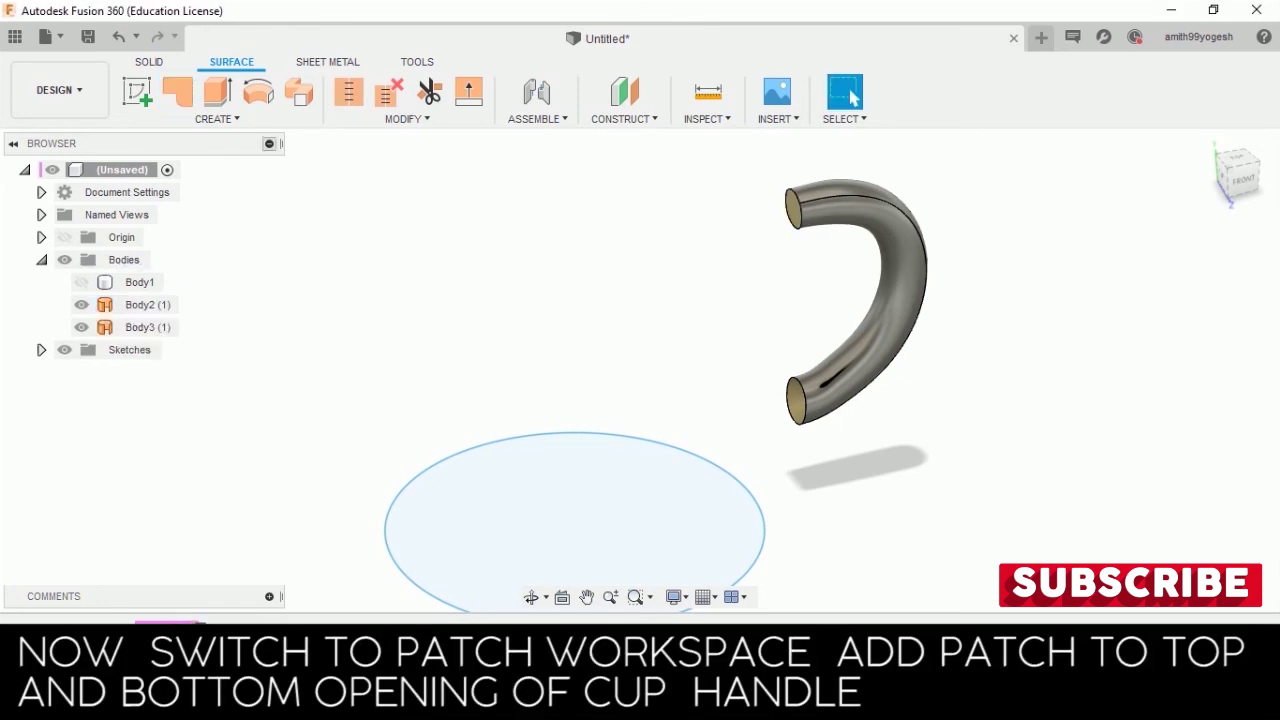
{"action": "key", "text": "Return"}
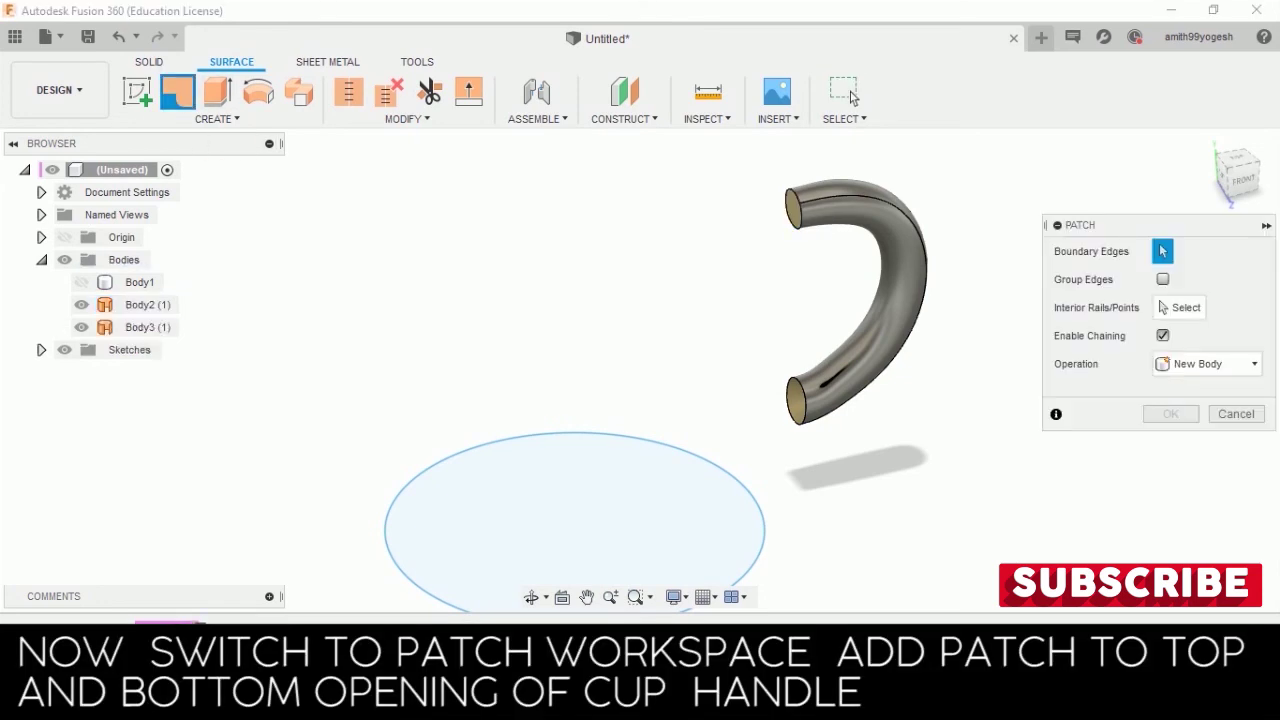
{"action": "left_click", "coordinate": [797, 400]}
{"action": "key", "text": "Return"}
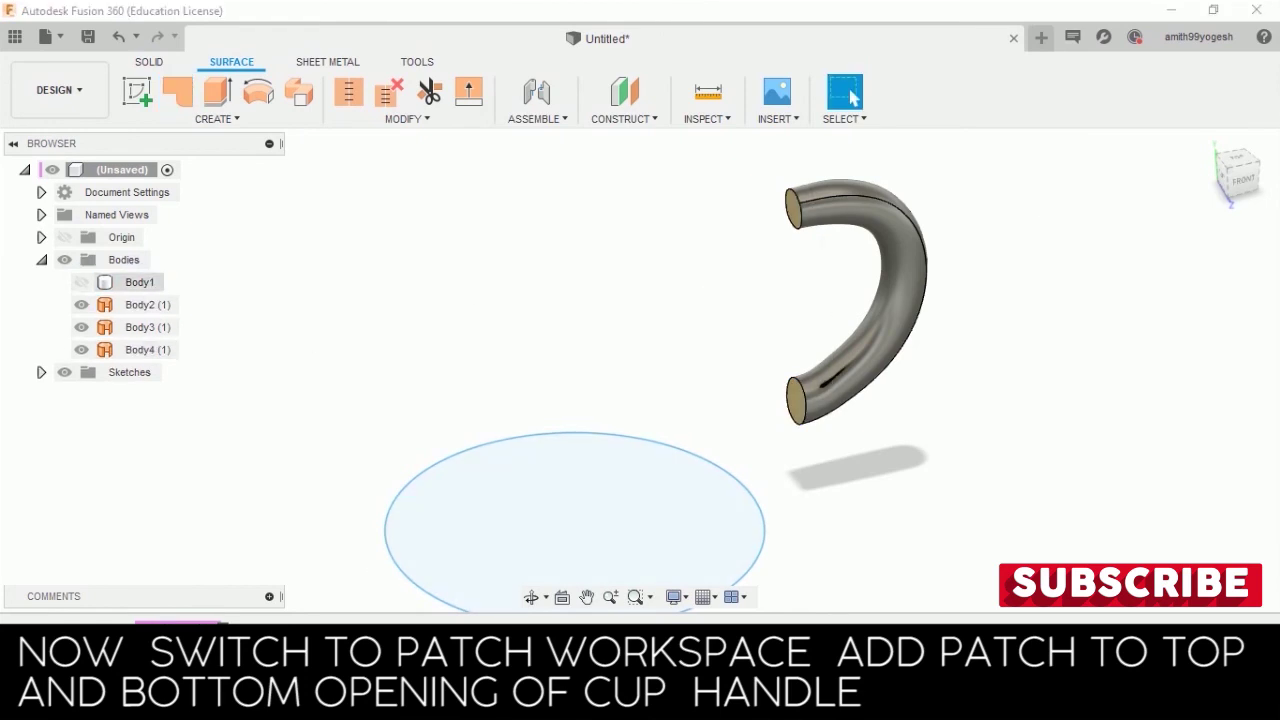
Show the mug body again and Boundary Fill the cup into a new solid Body5
{"action": "key", "text": "v"}
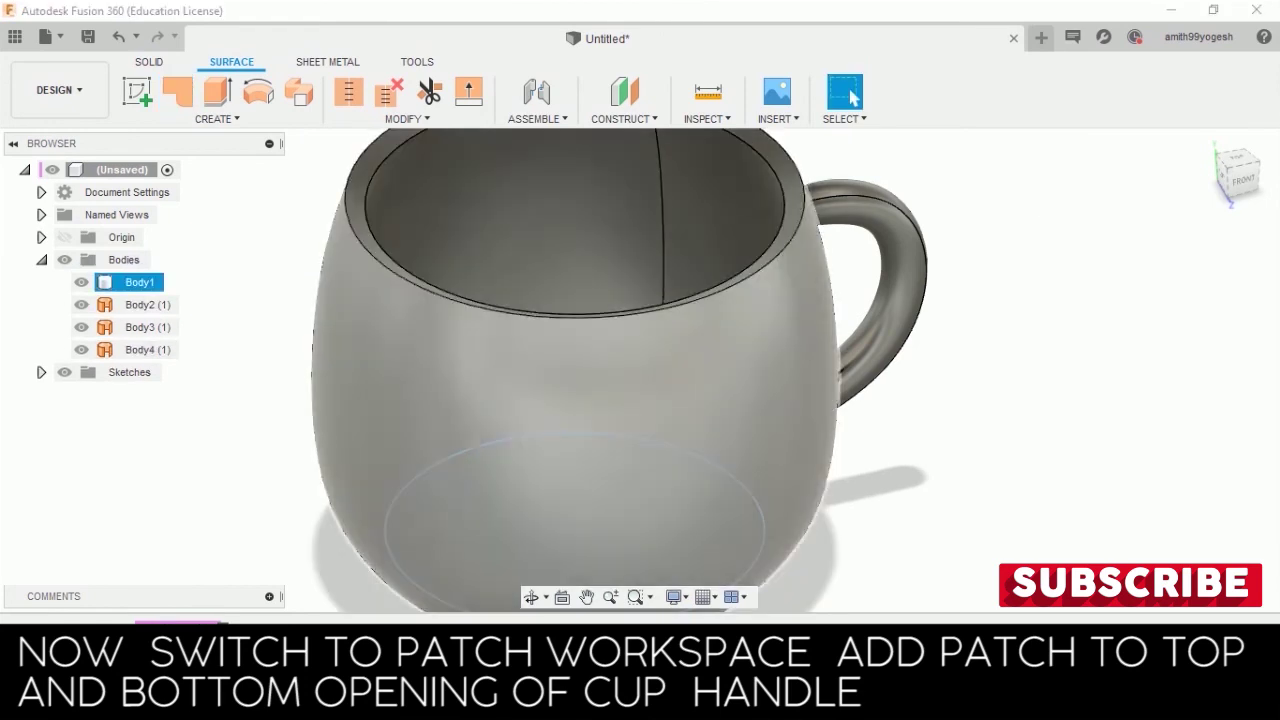
{"action": "key", "text": "F6"}
{"action": "key", "text": "Escape"}
{"action": "left_click", "coordinate": [149, 61]}
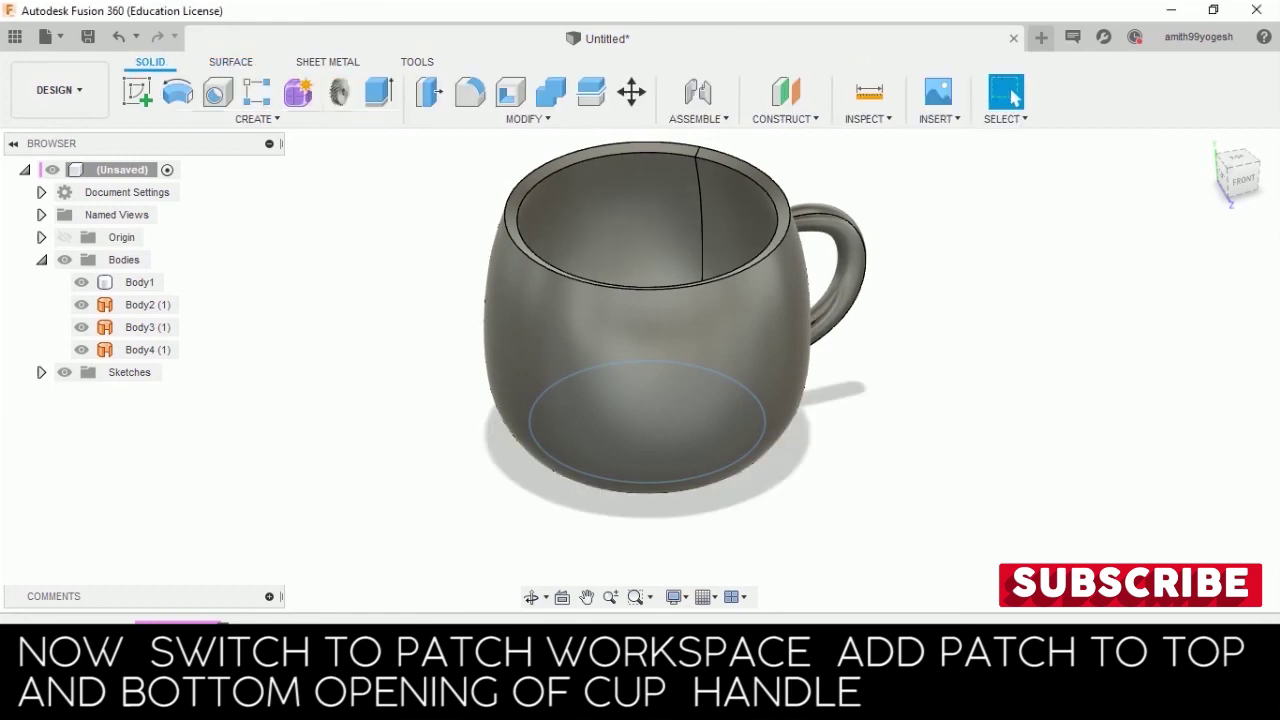
{"action": "left_click", "coordinate": [255, 119]}
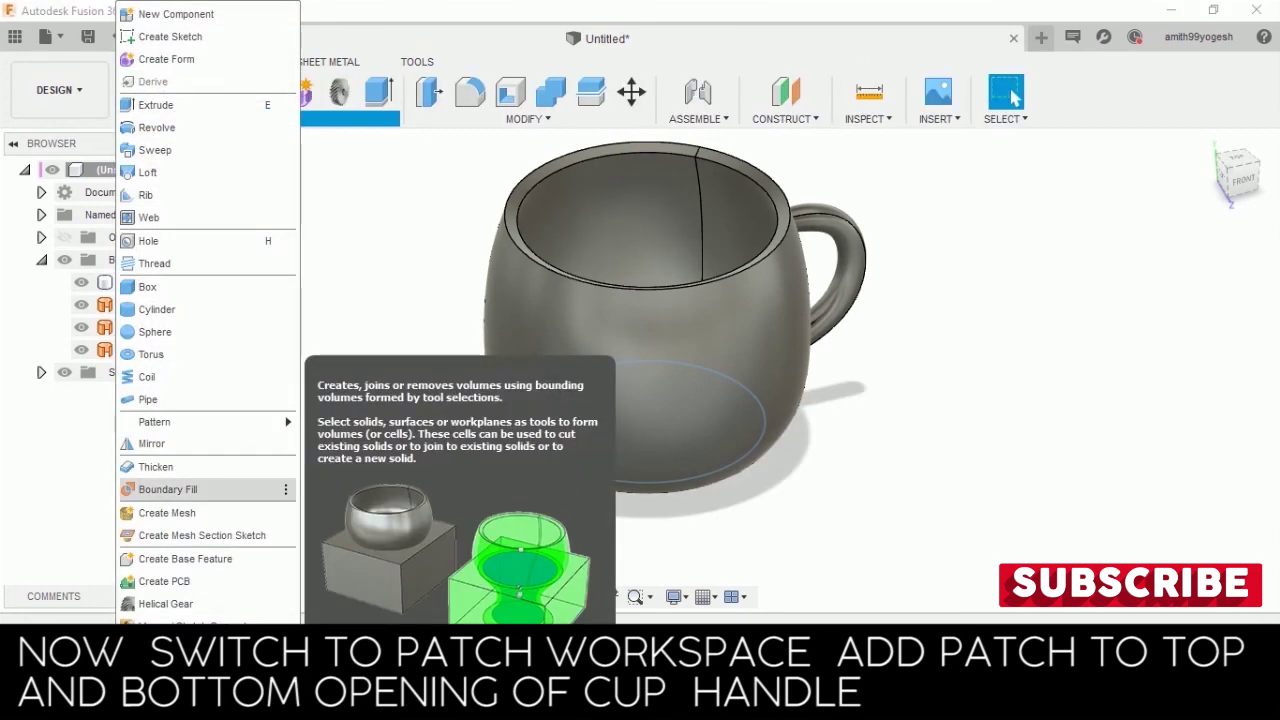
{"action": "left_click", "coordinate": [167, 489]}
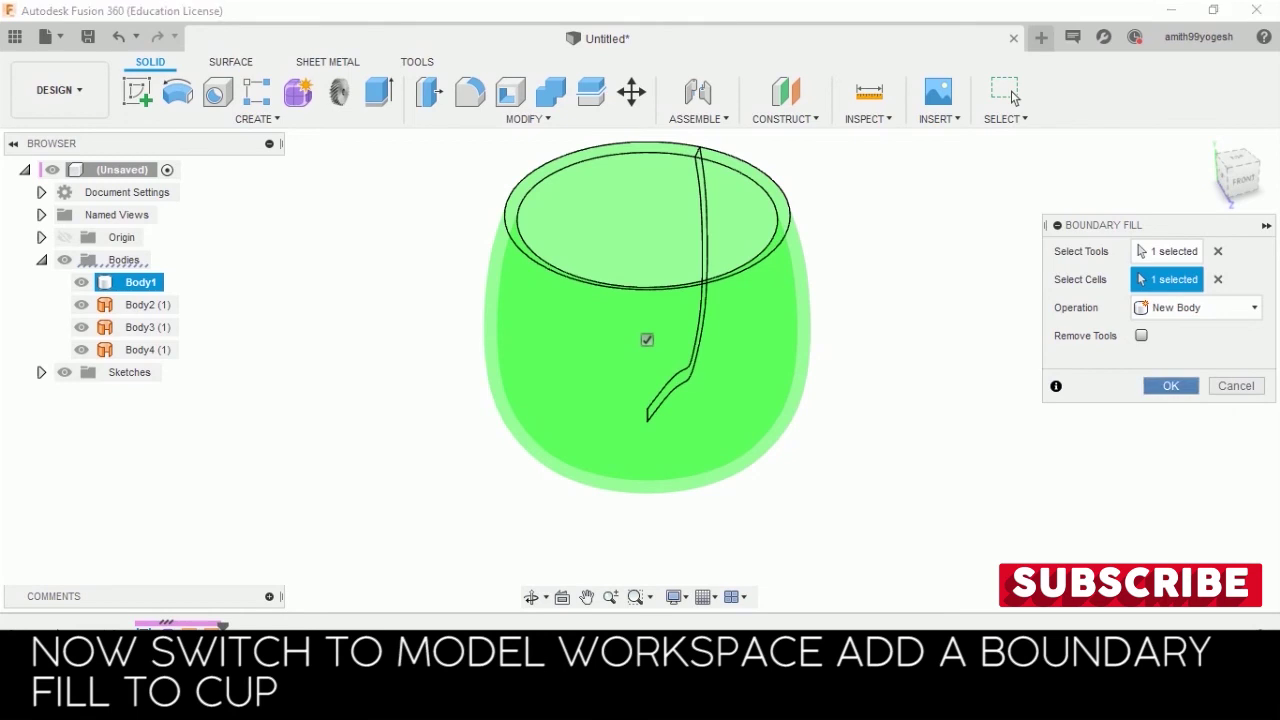
{"action": "key", "text": "Return"}
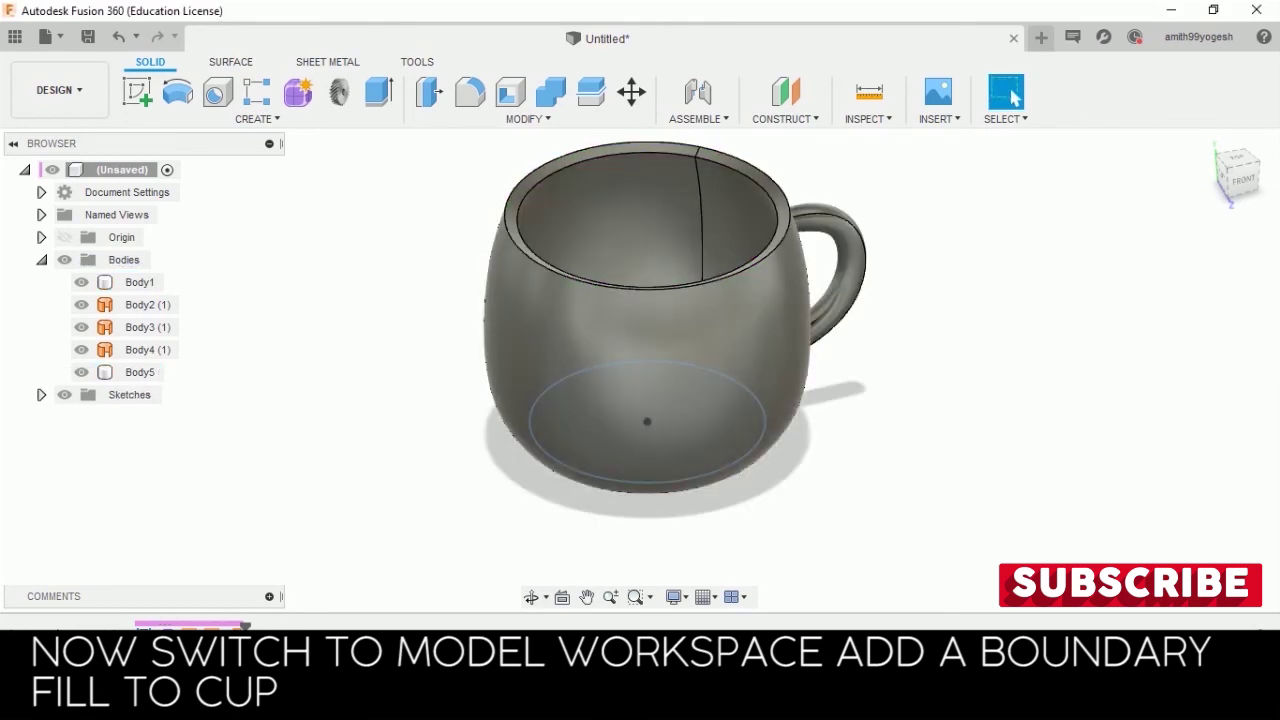
Check Body5 by toggling its visibility, then hide the original mug body Body1
{"action": "left_click", "coordinate": [147, 304]}
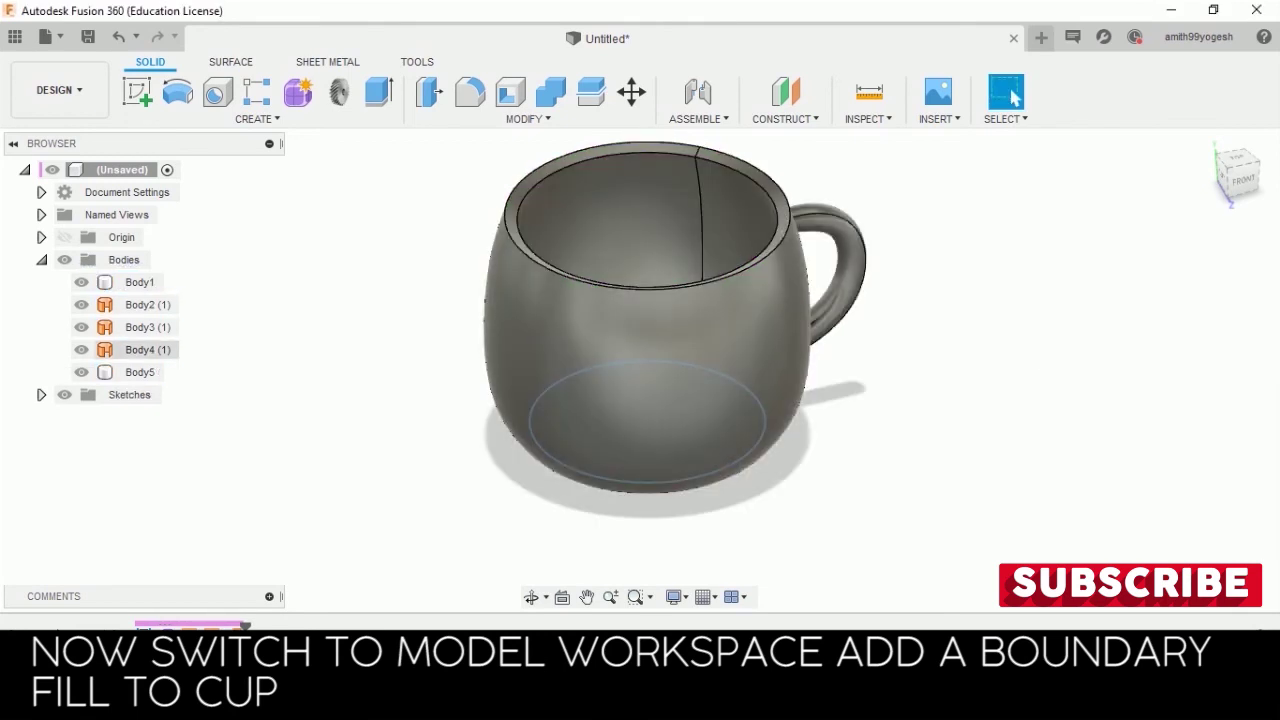
{"action": "left_click", "coordinate": [140, 372]}
{"action": "left_click", "coordinate": [81, 372]}
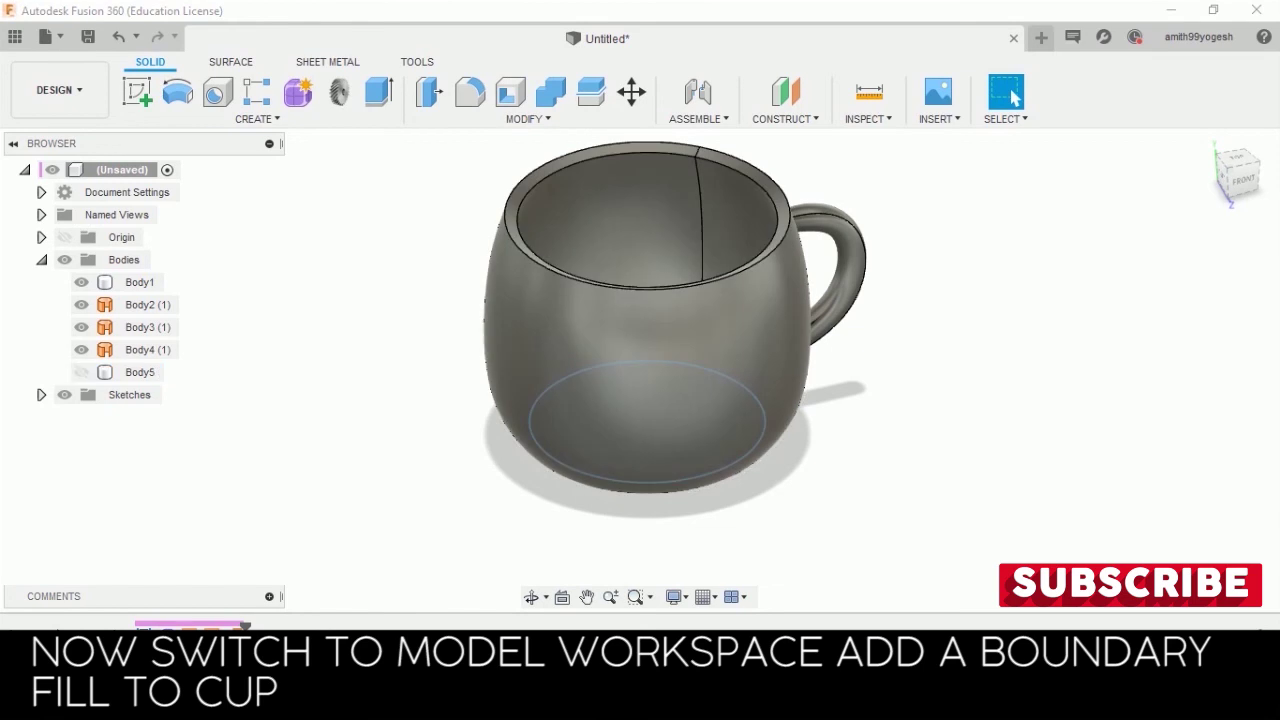
{"action": "left_click", "coordinate": [81, 372]}
{"action": "left_click", "coordinate": [81, 282]}
{"action": "left_click", "coordinate": [147, 304]}
{"action": "key", "text": "Escape"}
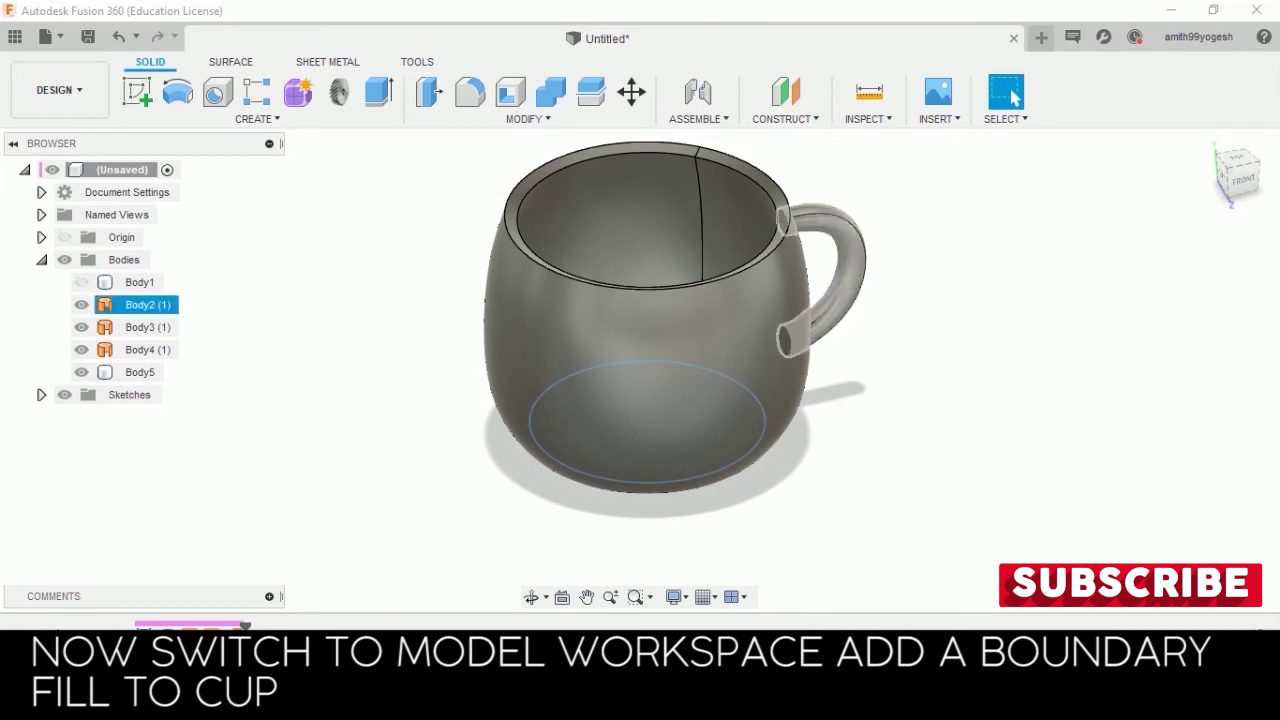
Try a second Boundary Fill with the handle as tool, then leave the mug shell Body5 hidden
{"action": "left_click", "coordinate": [257, 118]}
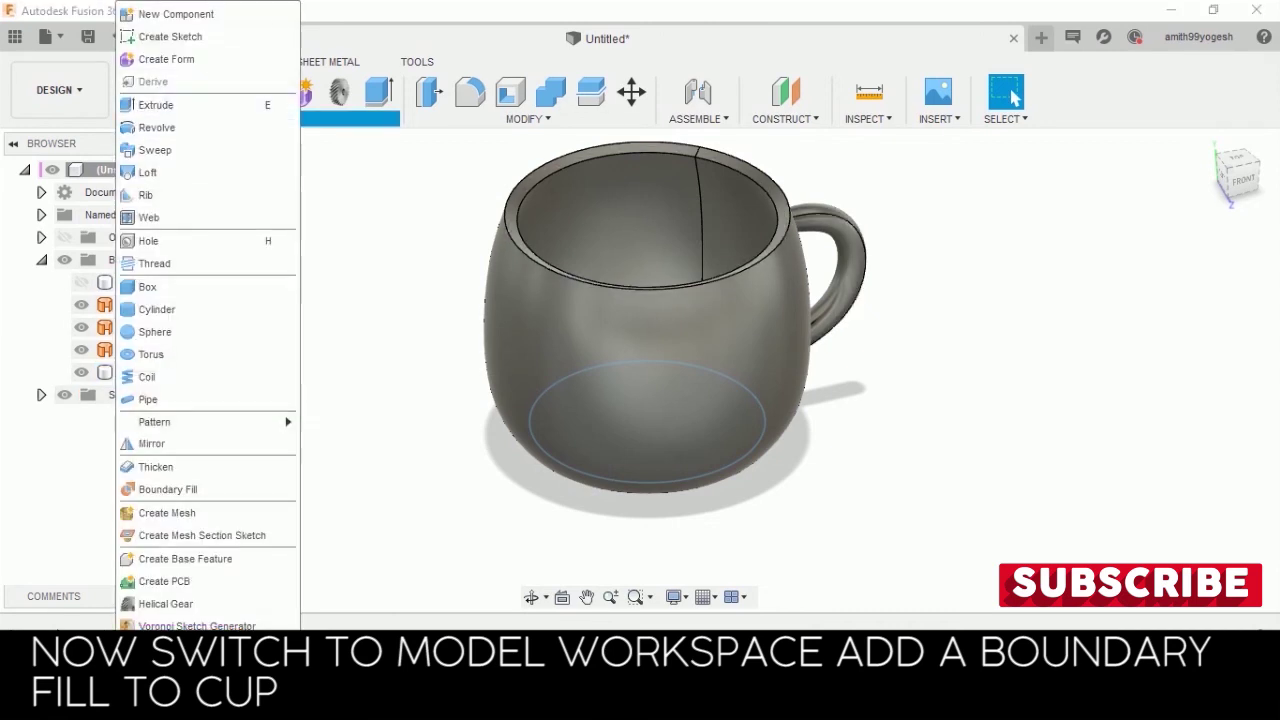
{"action": "left_click", "coordinate": [168, 489]}
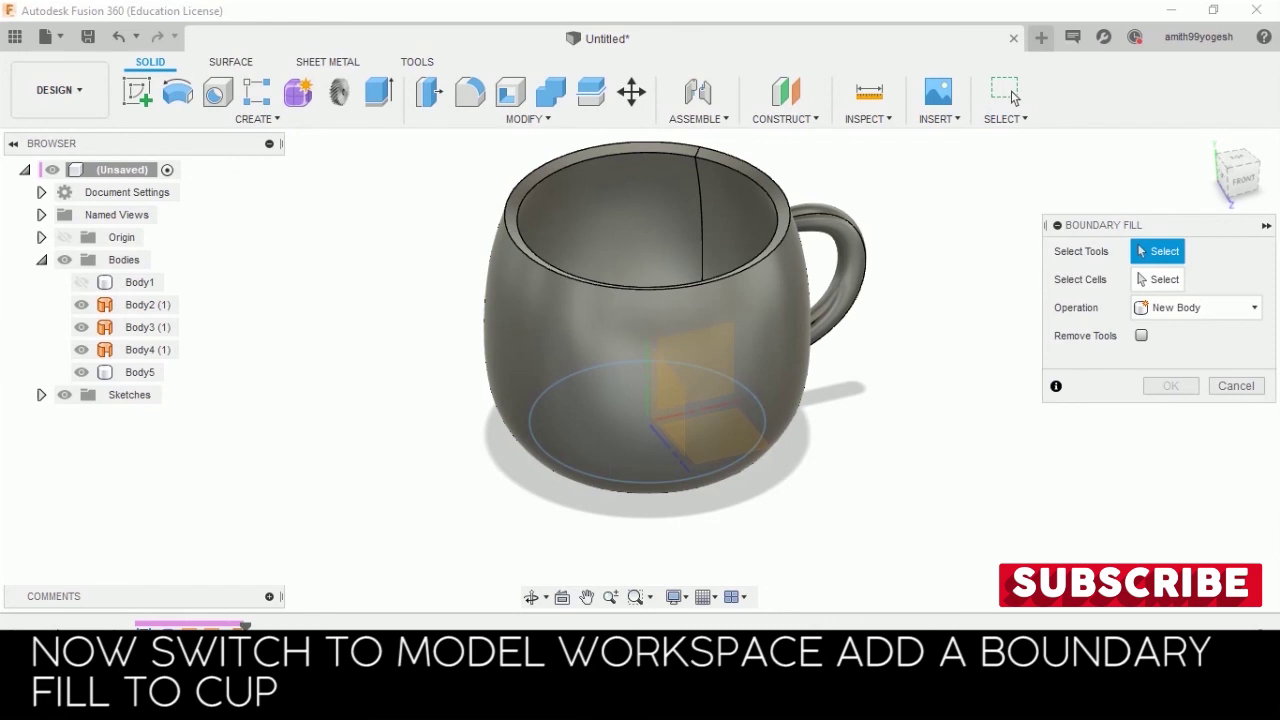
{"action": "left_click", "coordinate": [148, 304]}
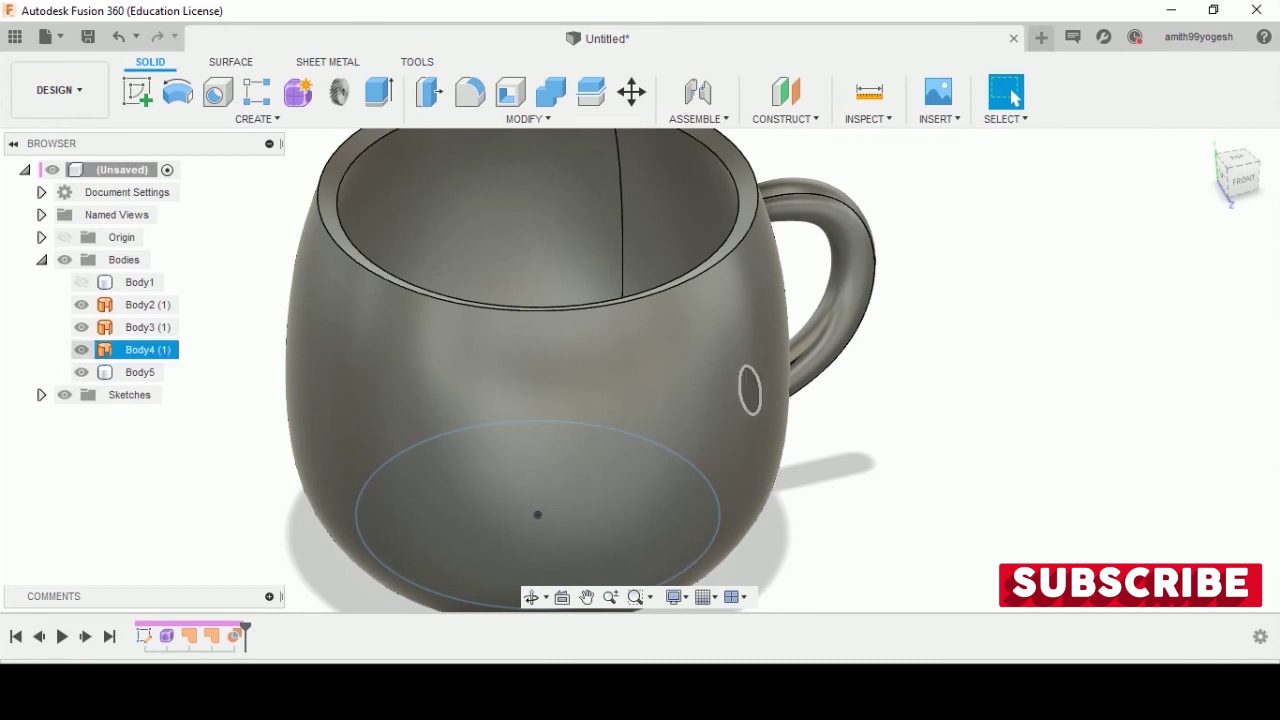
{"action": "left_click", "coordinate": [81, 372]}
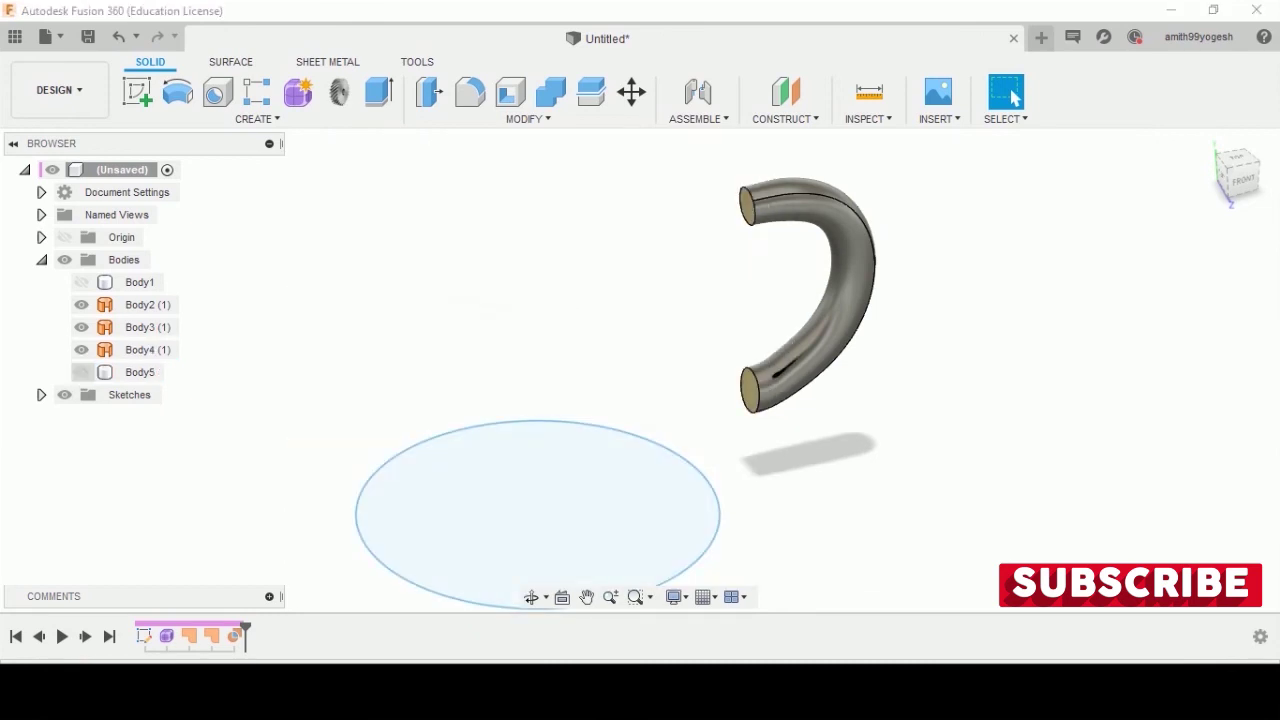
{"action": "left_click", "coordinate": [81, 372]}
{"action": "left_click", "coordinate": [81, 372]}
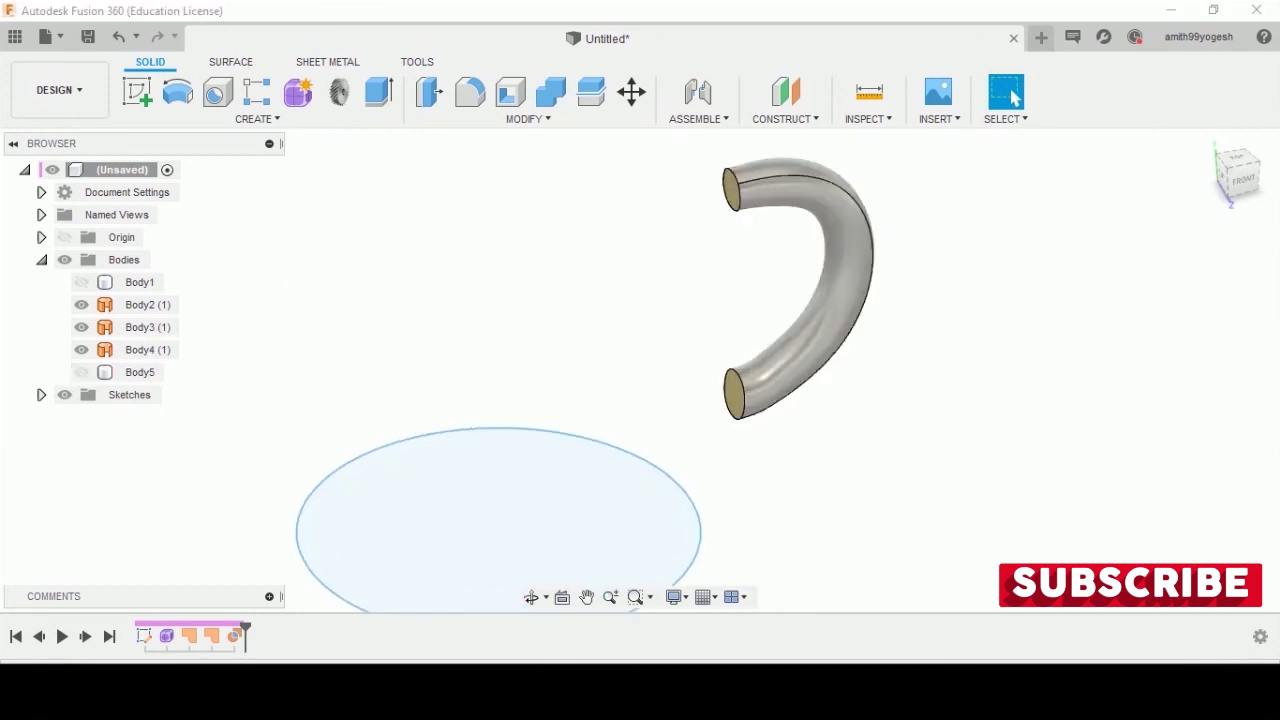
{"action": "left_click", "coordinate": [231, 61]}
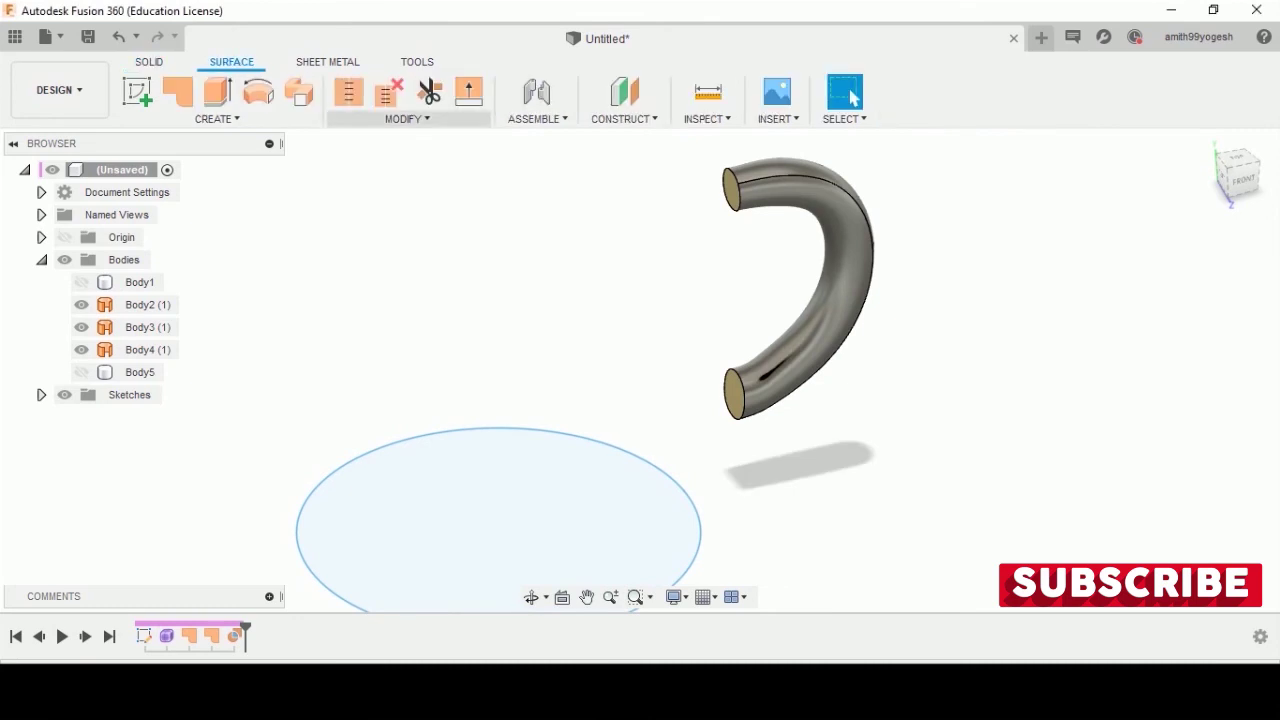
Stitch Body2, Body3 and Body4 into a single closed handle body, Body6
{"action": "left_click", "coordinate": [349, 92]}
{"action": "left_click", "coordinate": [148, 304]}
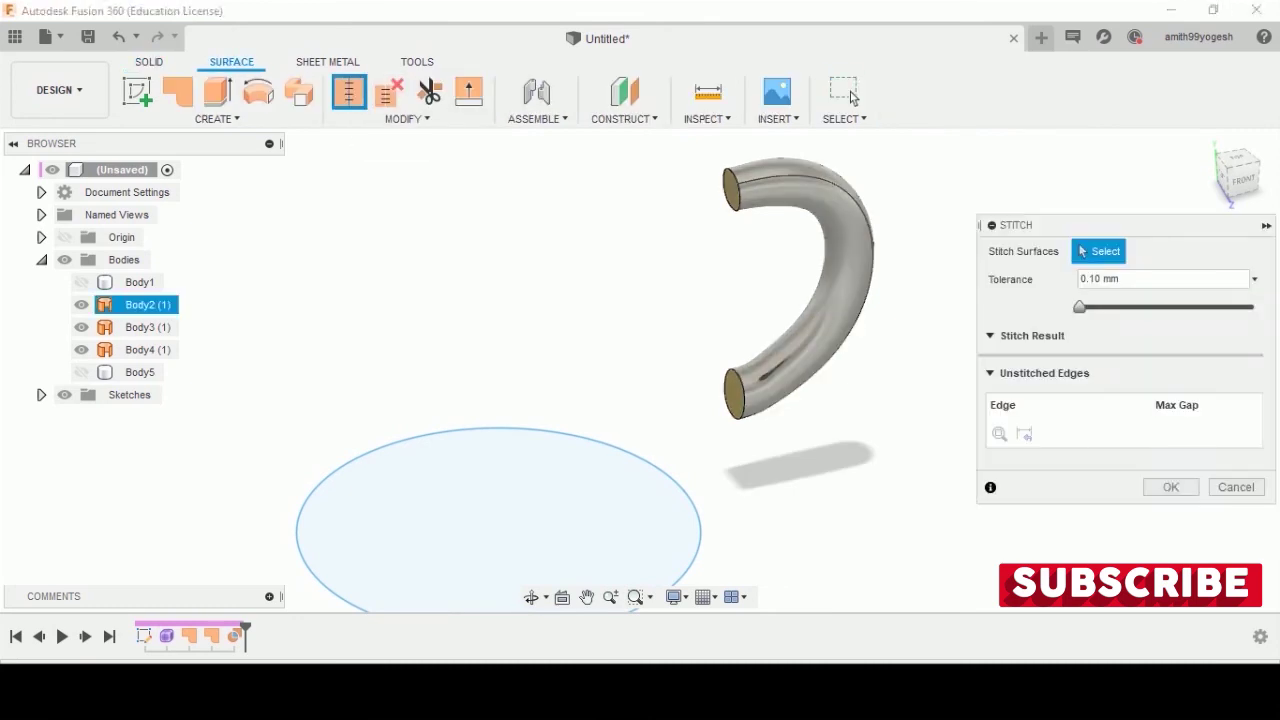
{"action": "left_click", "coordinate": [148, 327]}
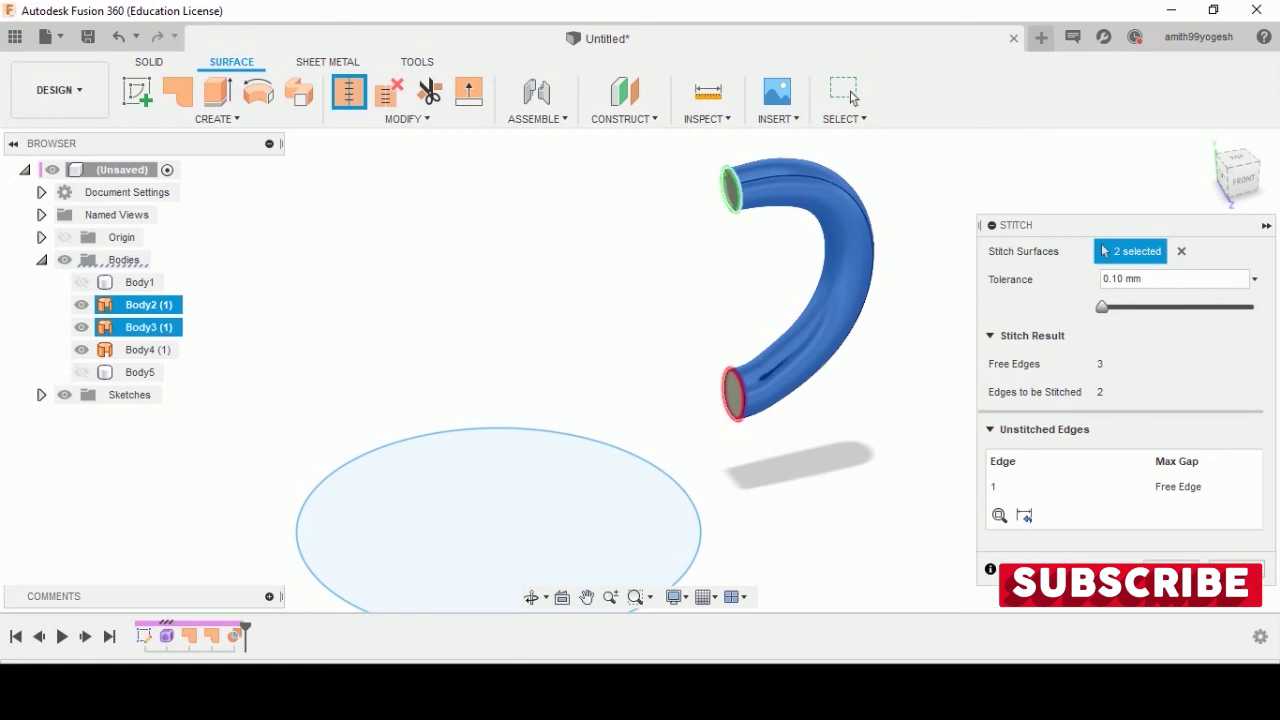
{"action": "left_click", "coordinate": [148, 349]}
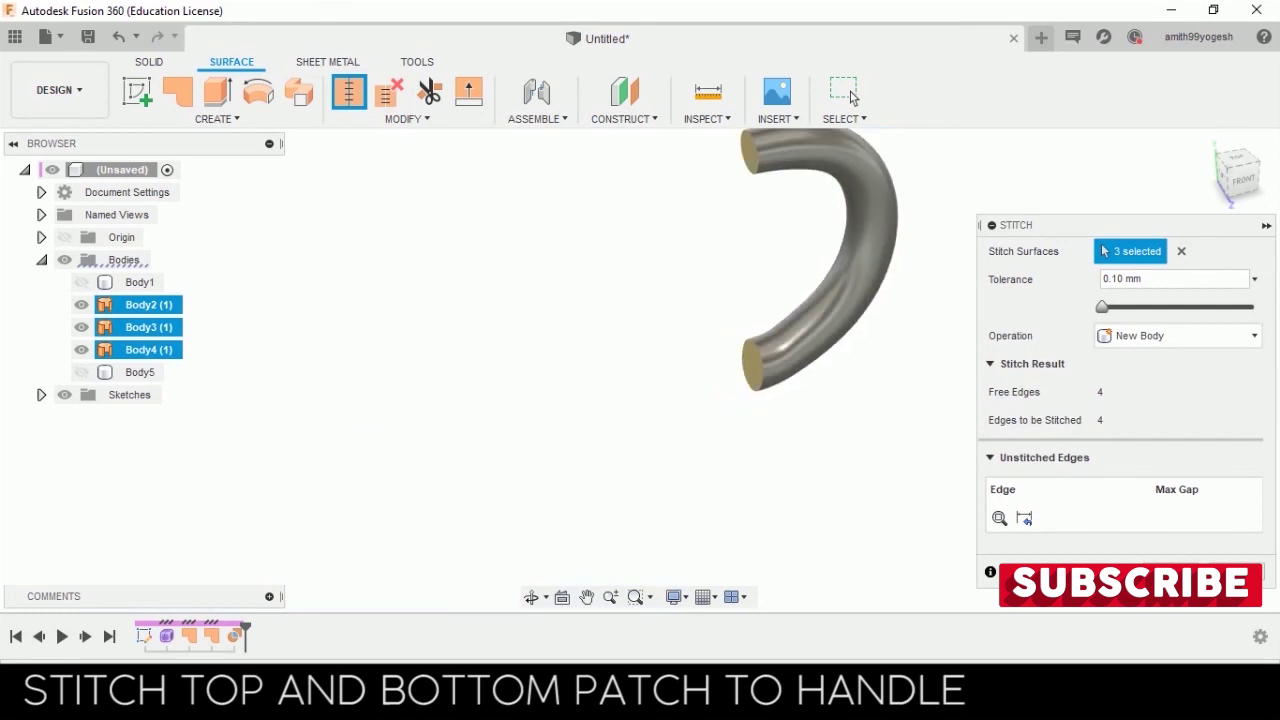
{"action": "key", "text": "Return"}
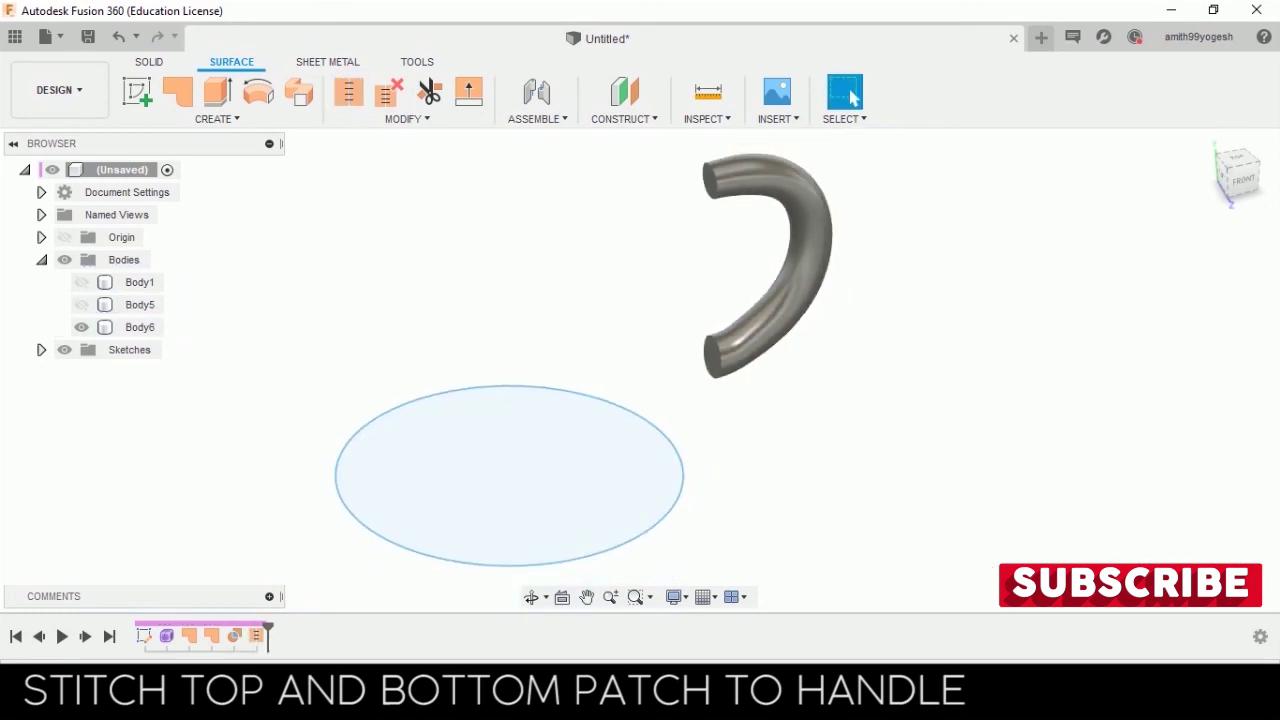
Show Body5, Boundary Fill the stitched Body6 into a solid handle Body7, then show Body1
{"action": "left_click", "coordinate": [81, 304]}
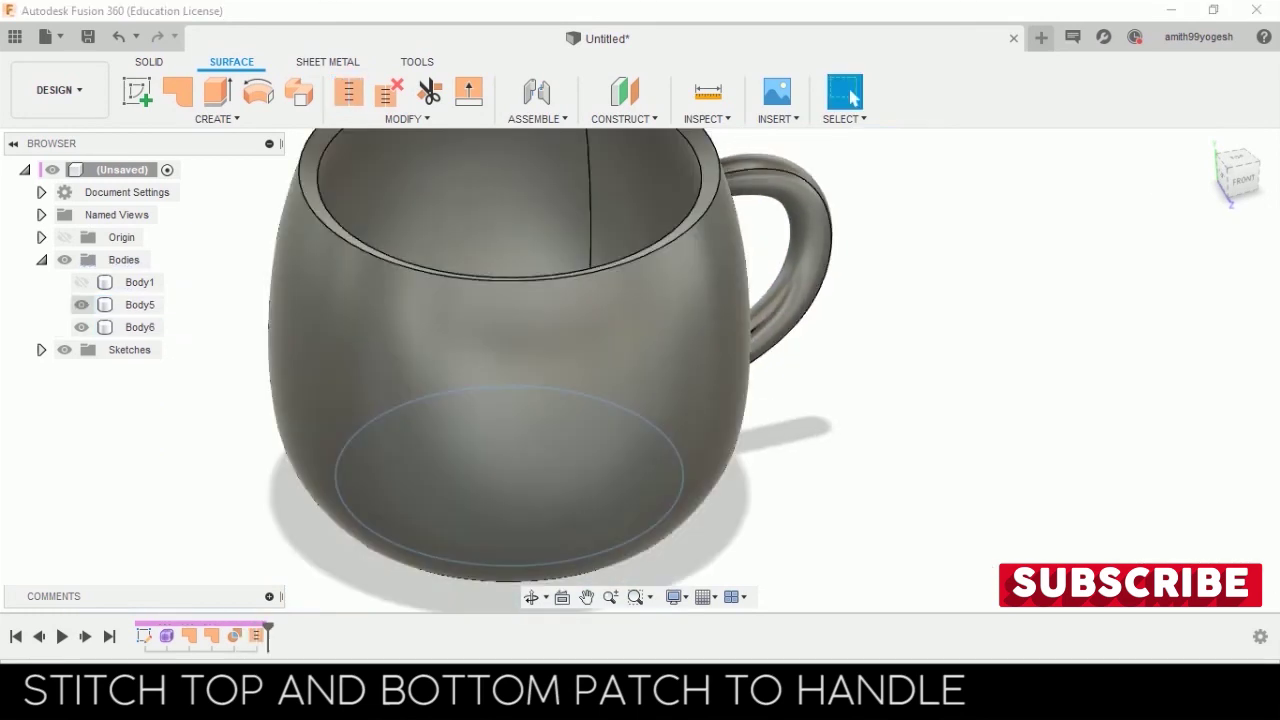
{"action": "left_click", "coordinate": [140, 327]}
{"action": "key", "text": "Escape"}
{"action": "left_click", "coordinate": [149, 61]}
{"action": "left_click", "coordinate": [212, 118]}
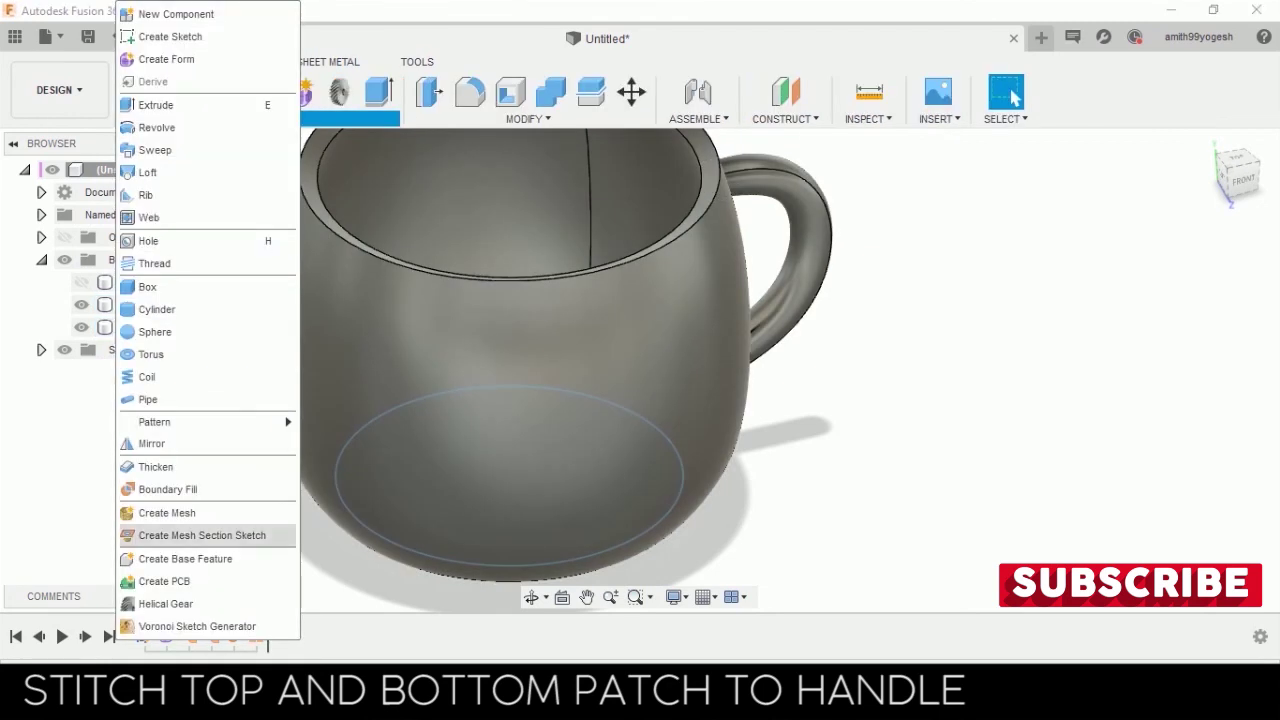
{"action": "left_click", "coordinate": [167, 489]}
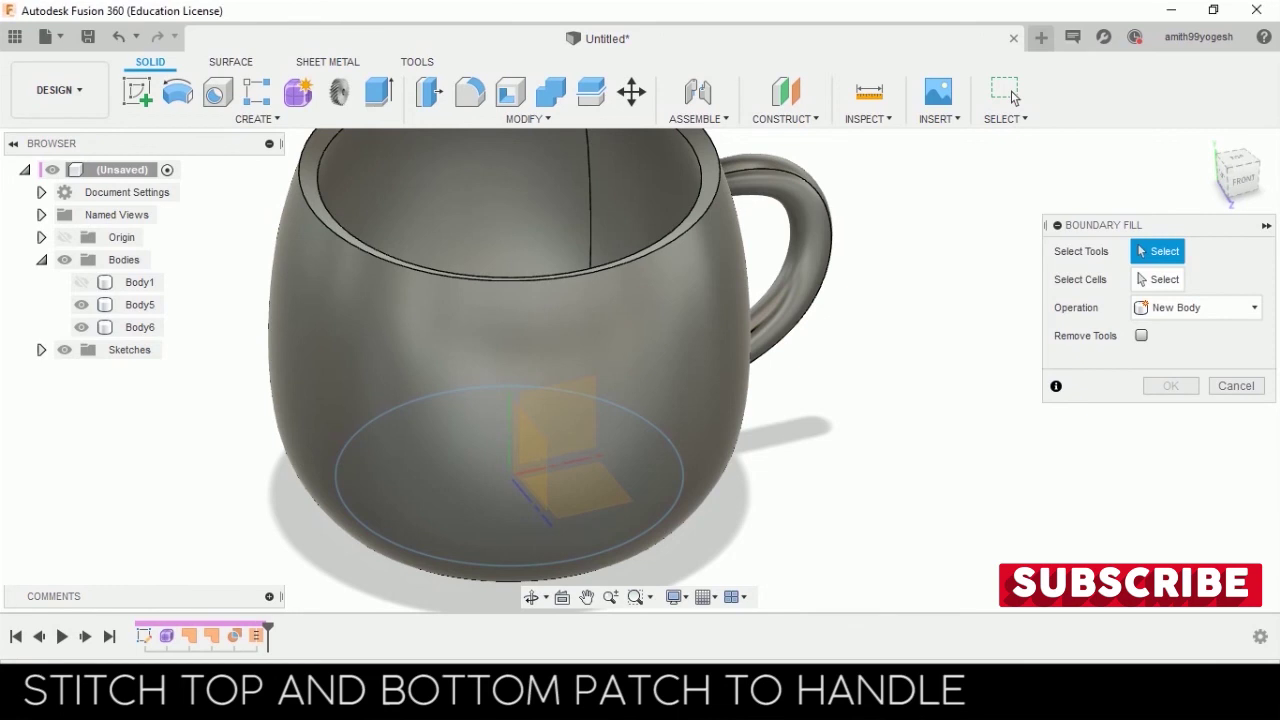
{"action": "left_click", "coordinate": [140, 327]}
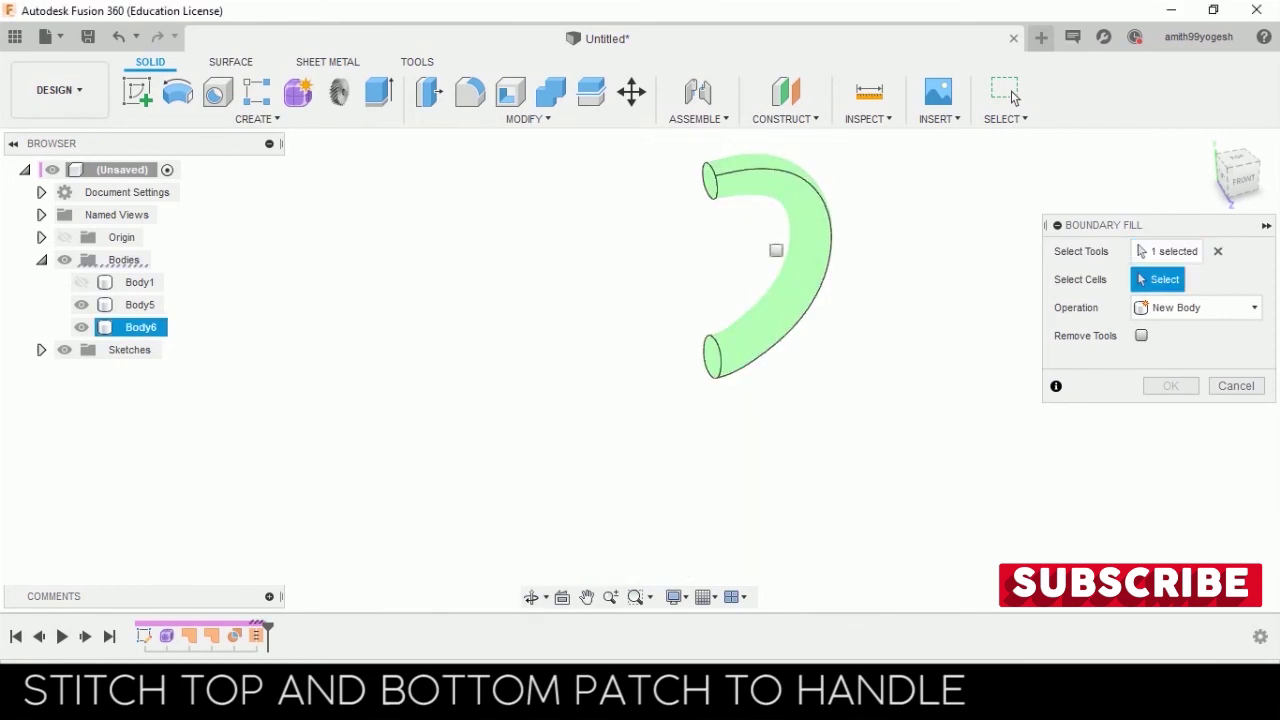
{"action": "left_click", "coordinate": [776, 250]}
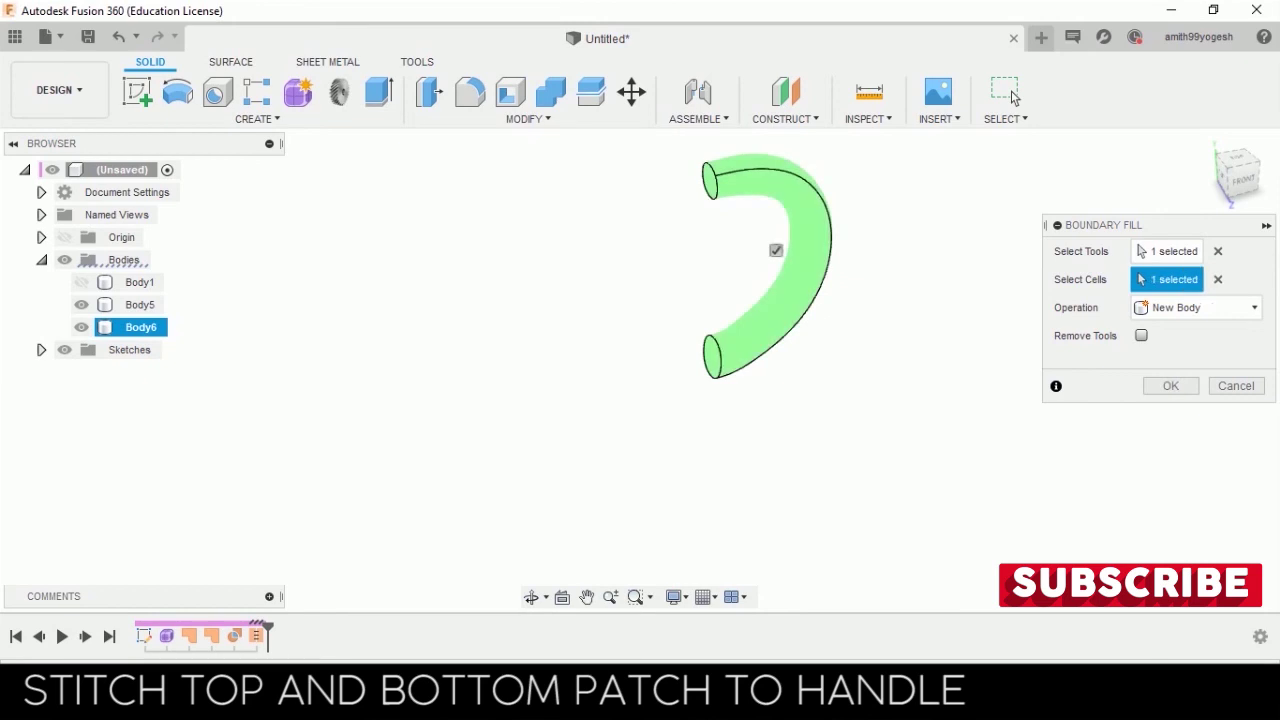
{"action": "left_click", "coordinate": [1170, 385]}
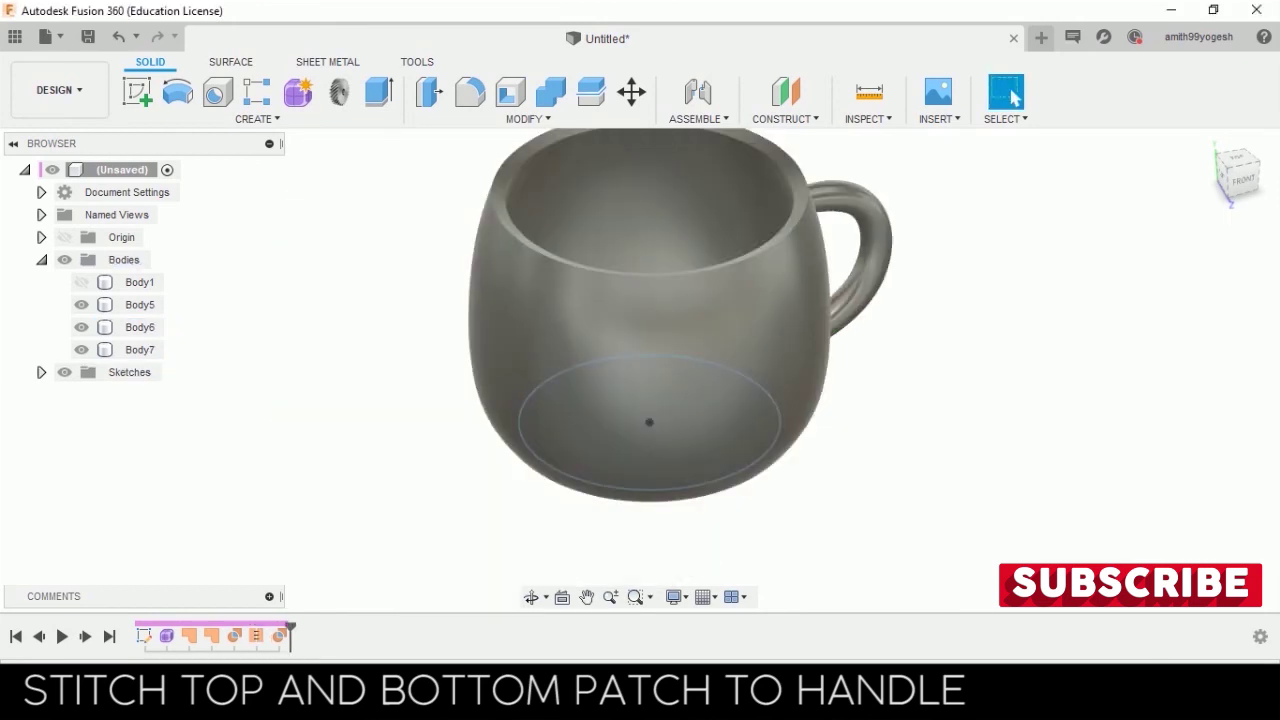
{"action": "left_click", "coordinate": [81, 282]}
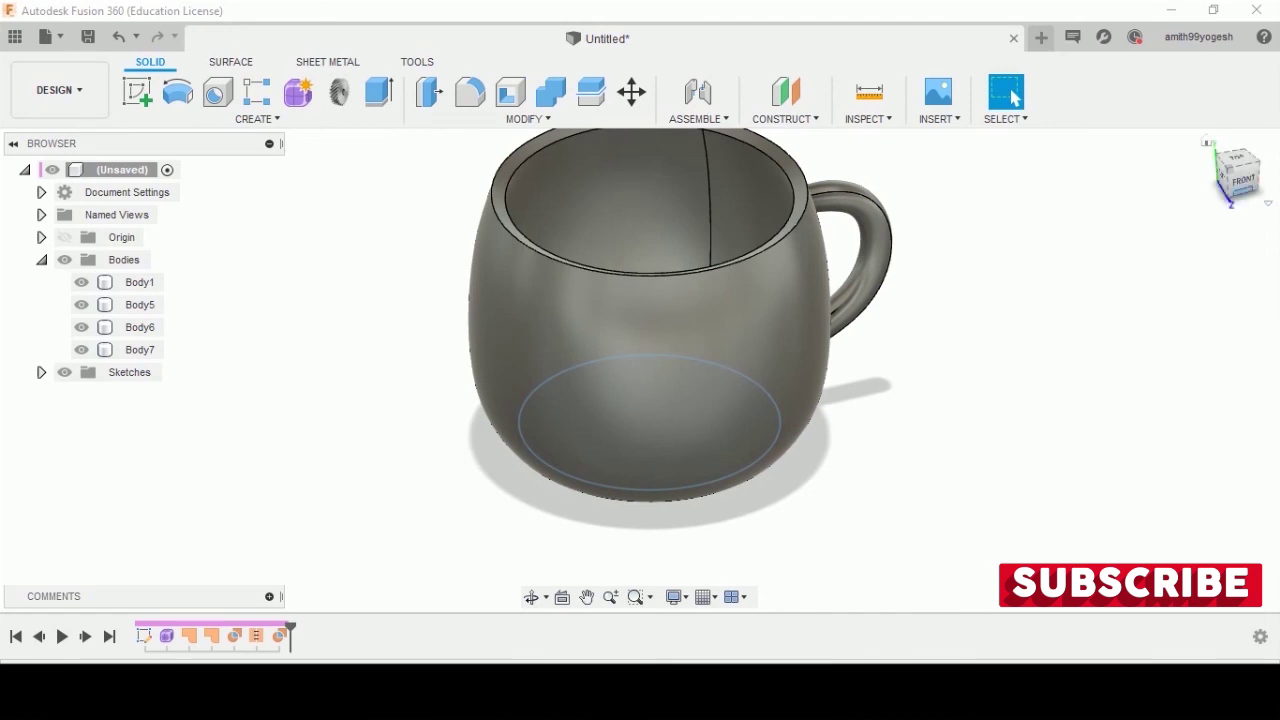
Hide Body5 and Body7 so only the mug Body1 and handle Body6 remain visible
{"action": "left_click", "coordinate": [1238, 176]}
{"action": "middle_click_drag", "start_coordinate": [741, 451], "coordinate": [690, 510], "text": "shift"}
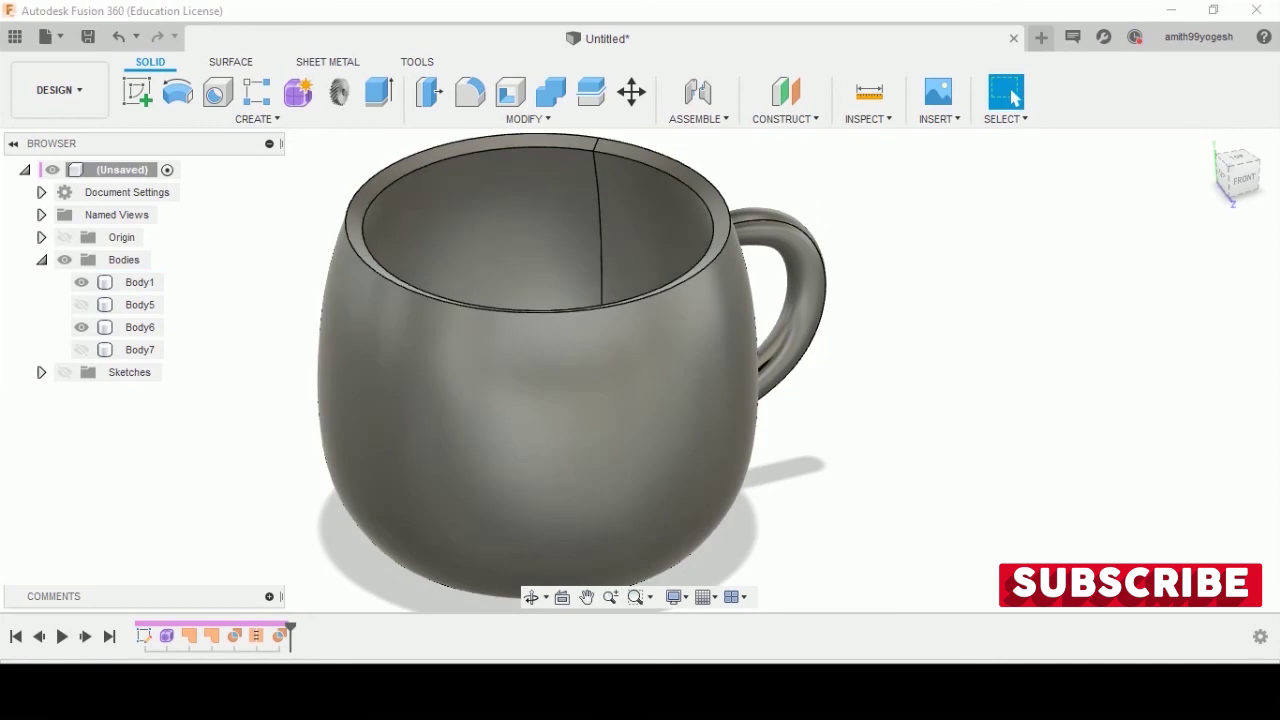
{"action": "left_click", "coordinate": [139, 282]}
{"action": "scroll", "coordinate": [712, 204], "scroll_direction": "up", "scroll_amount": 3}
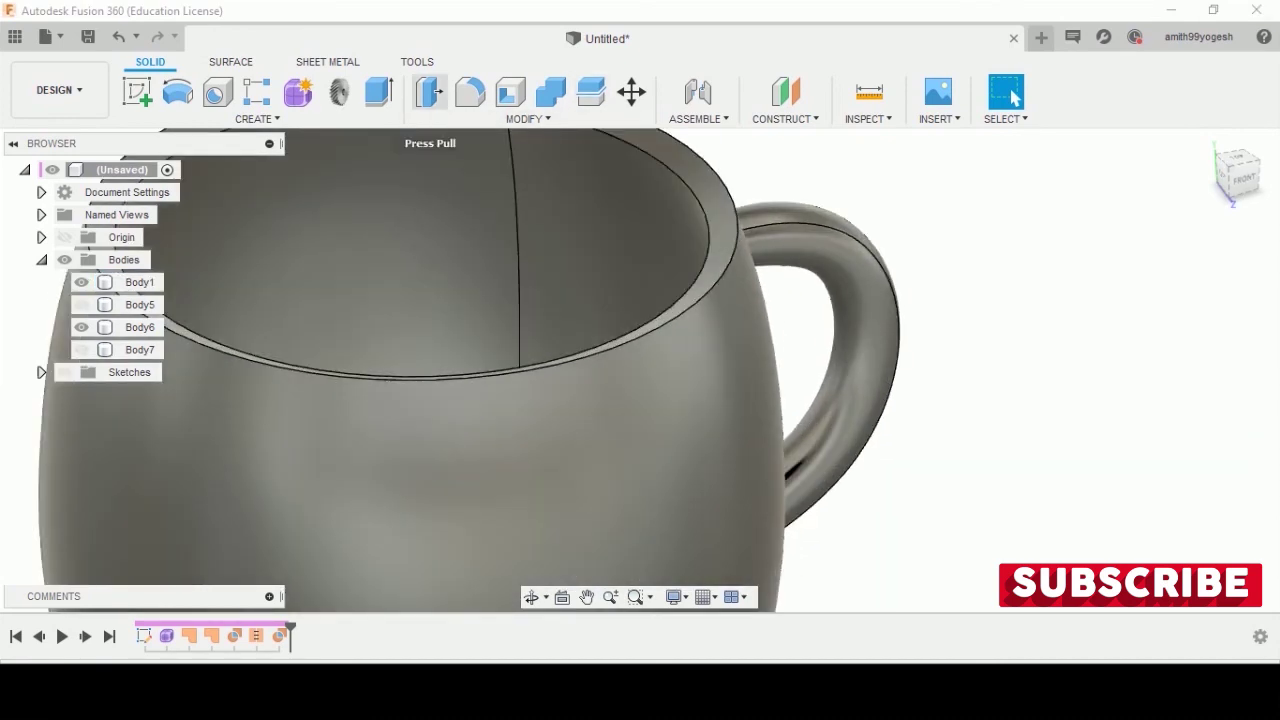
Fillet the mug's outer rim edge with a 2 mm radius
{"action": "left_click", "coordinate": [469, 92]}
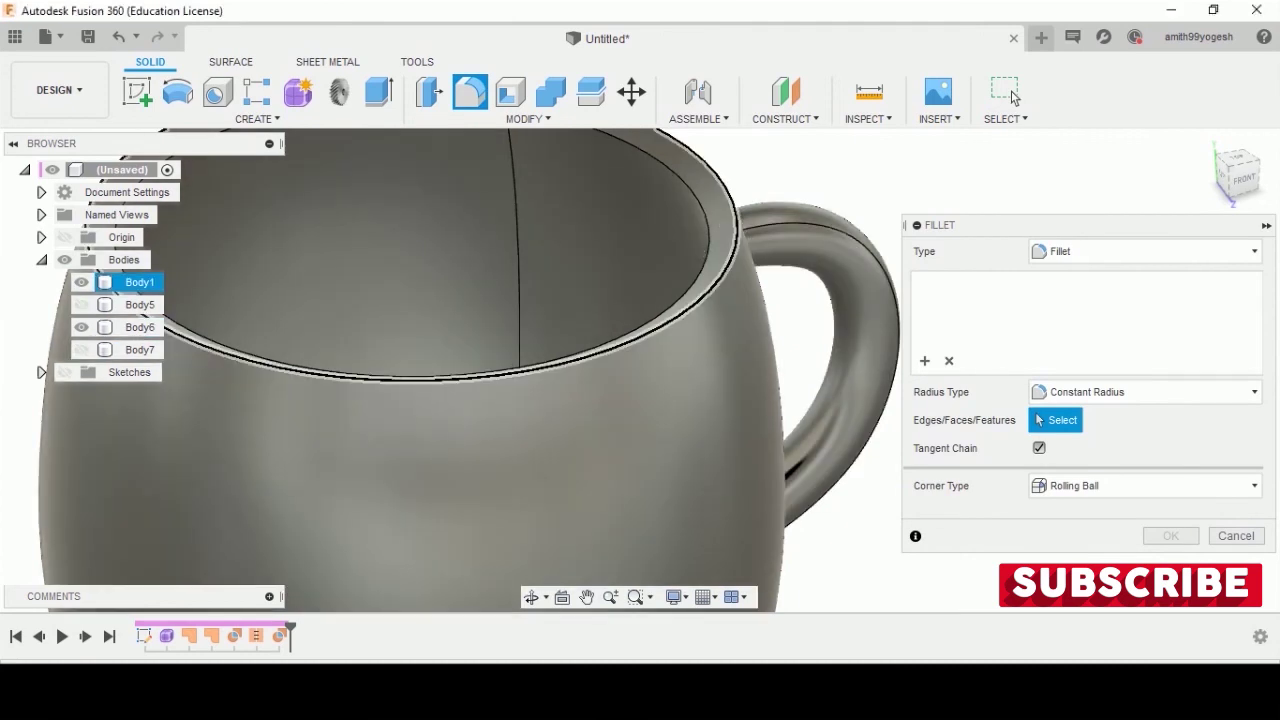
{"action": "left_click", "coordinate": [737, 224]}
{"action": "type", "text": "2"}
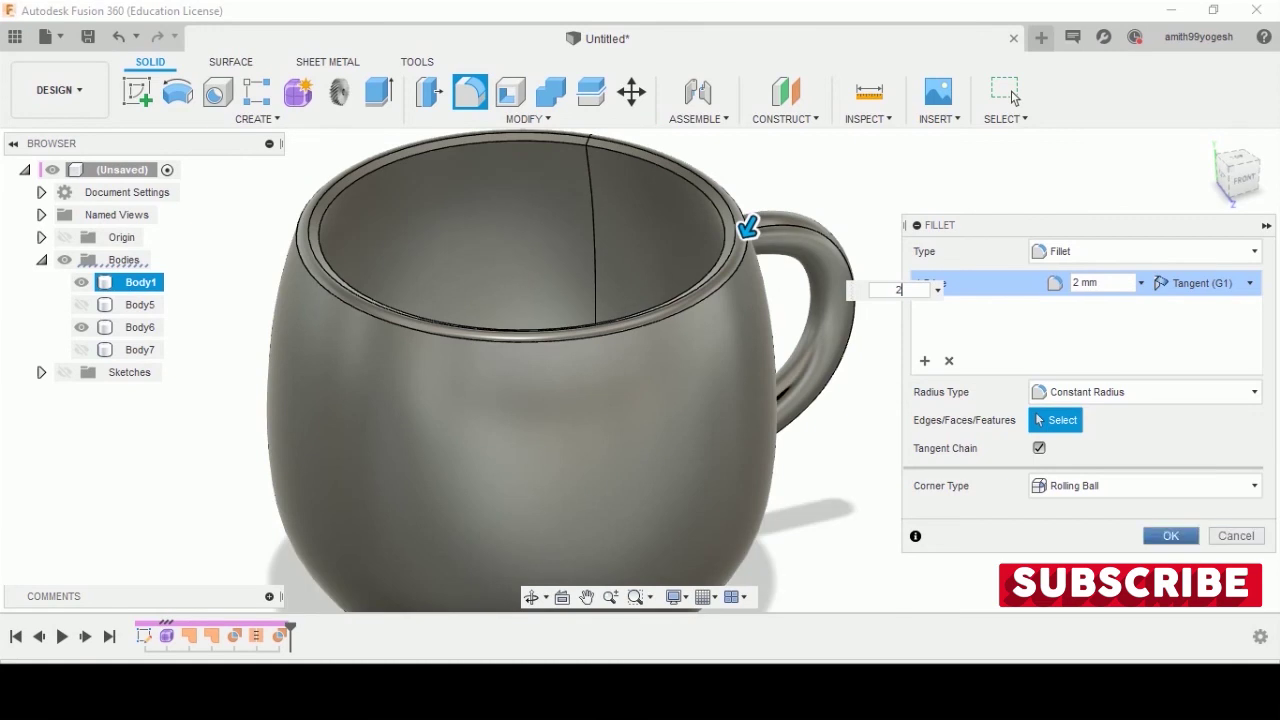
{"action": "key", "text": "Return"}
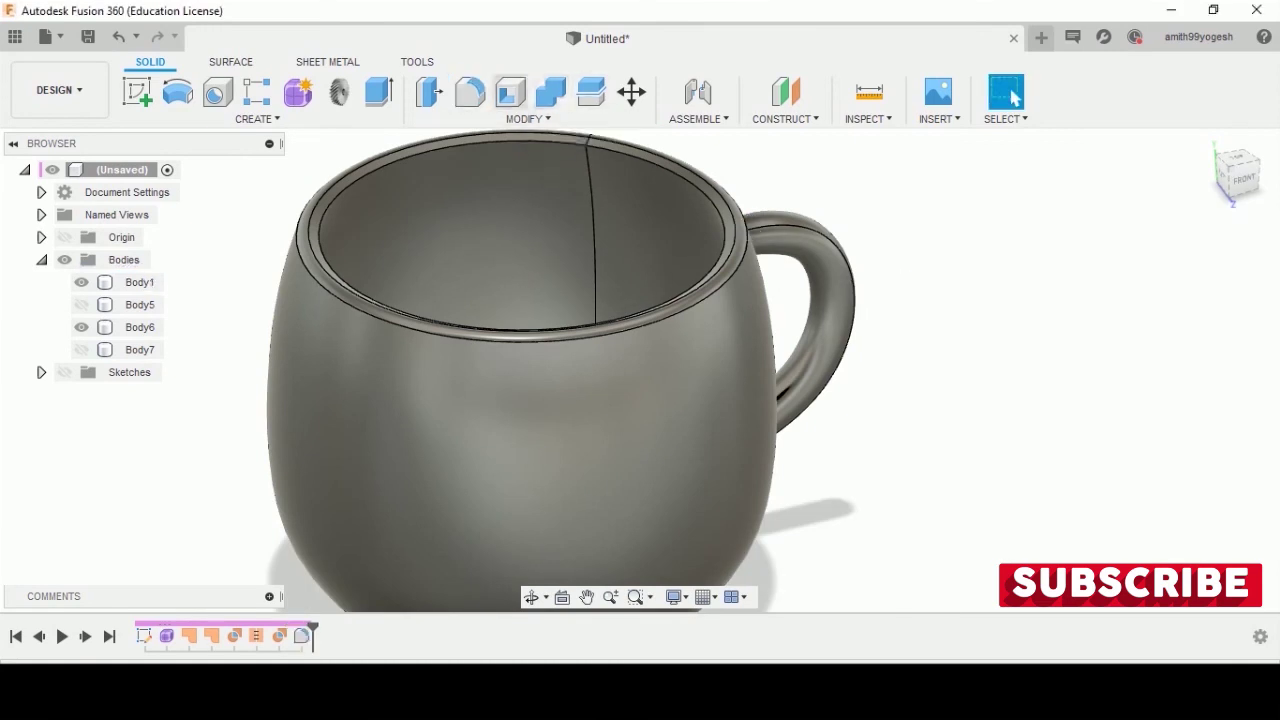
Apply a matching 2 mm fillet to the inner rim edge
{"action": "key", "text": "f"}
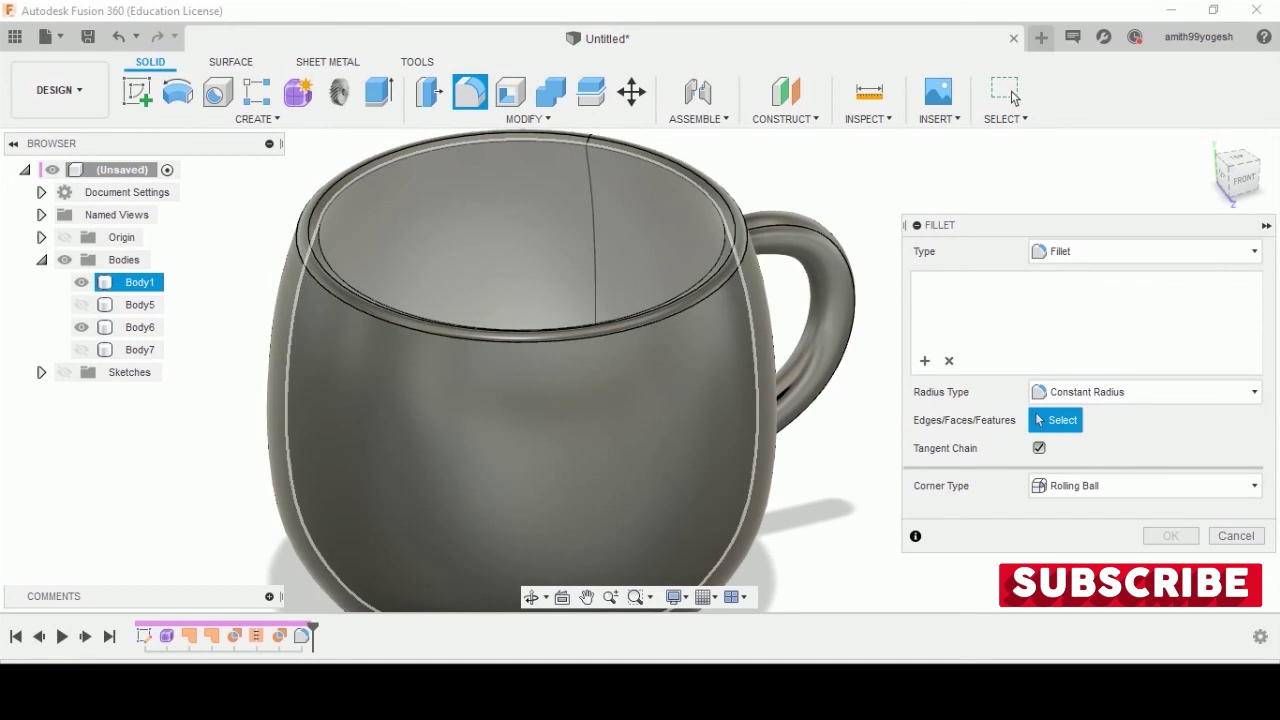
{"action": "left_click", "coordinate": [702, 188]}
{"action": "type", "text": "2"}
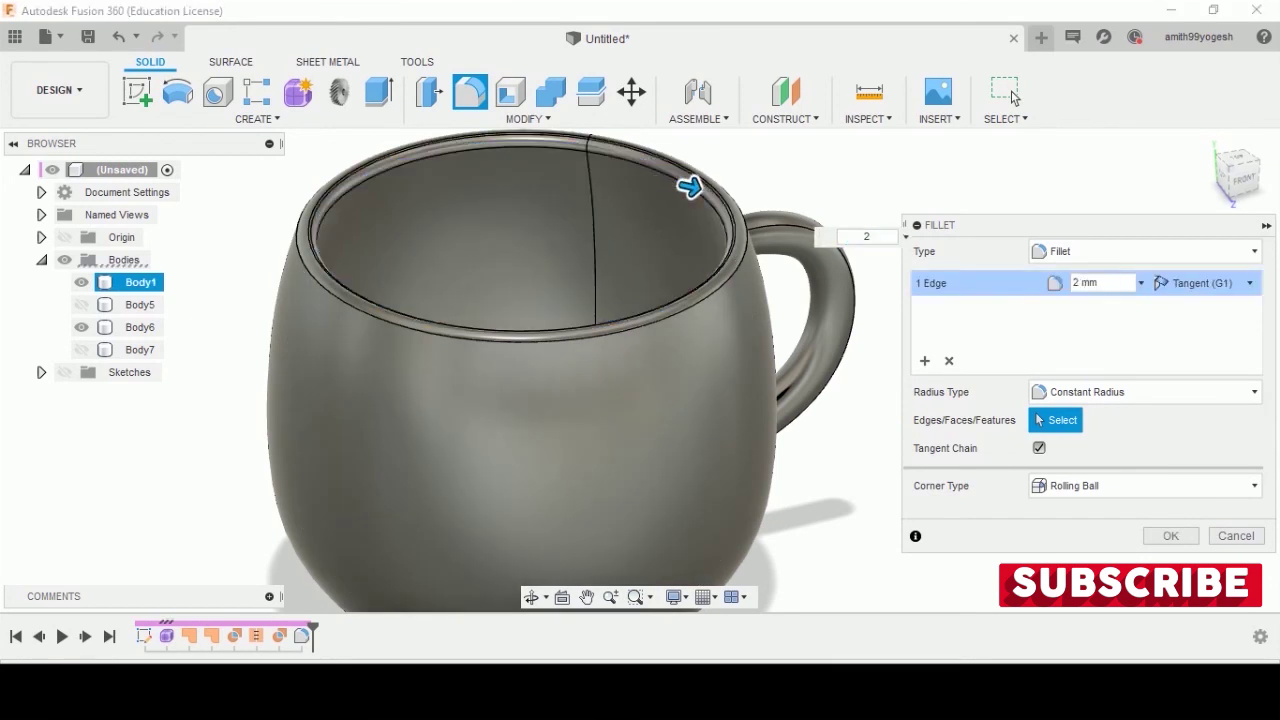
{"action": "key", "text": "Return"}
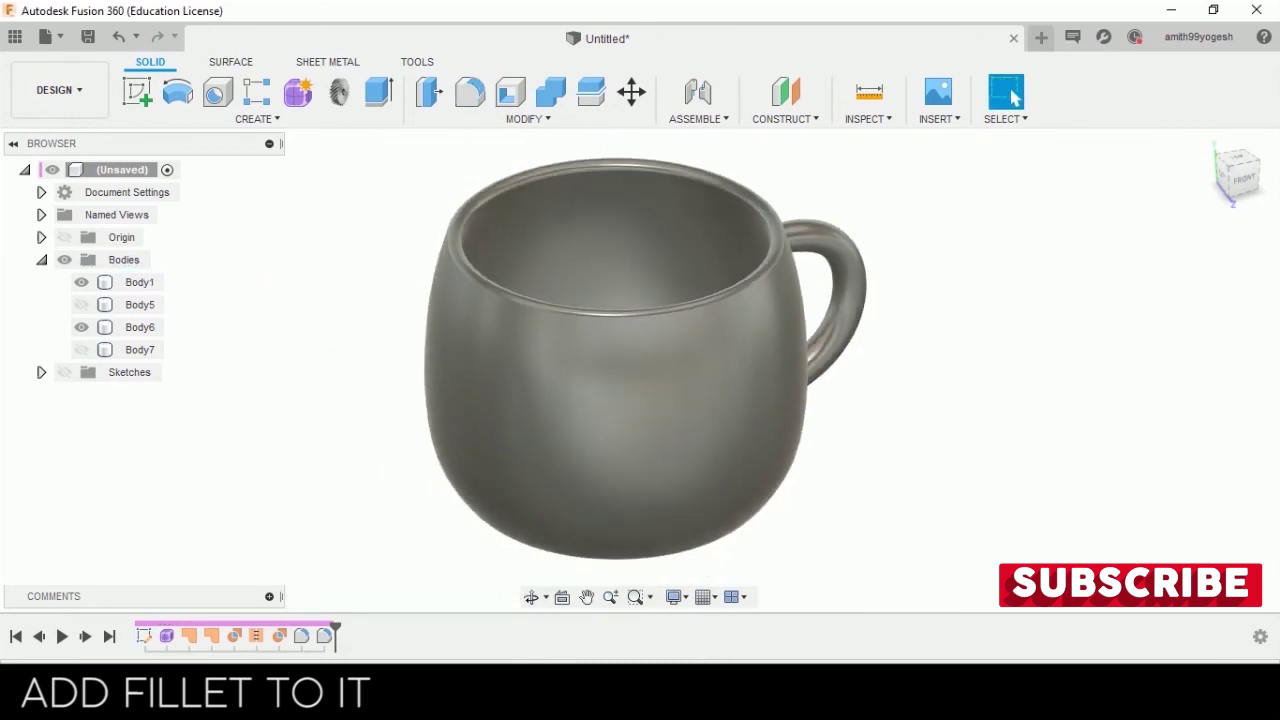
{"action": "left_click", "coordinate": [1243, 178]}
Switch to the Render workspace and orbit around the filleted mug with its handle
{"action": "mouse_move", "coordinate": [640, 369]}
{"action": "middle_mouse_down", "text": "shift"}
{"action": "mouse_move", "coordinate": [660, 380]}
{"action": "mouse_move", "coordinate": [660, 360]}
{"action": "middle_mouse_up", "text": "shift"}
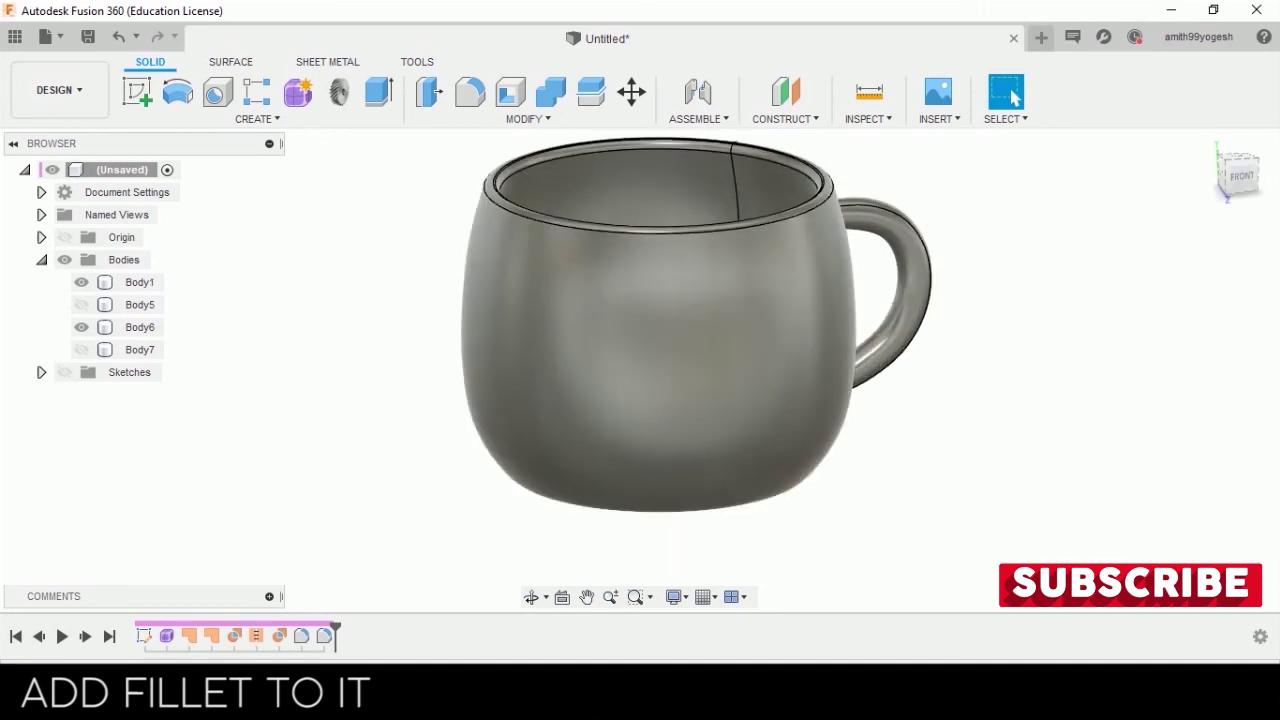
{"action": "left_click", "coordinate": [58, 90]}
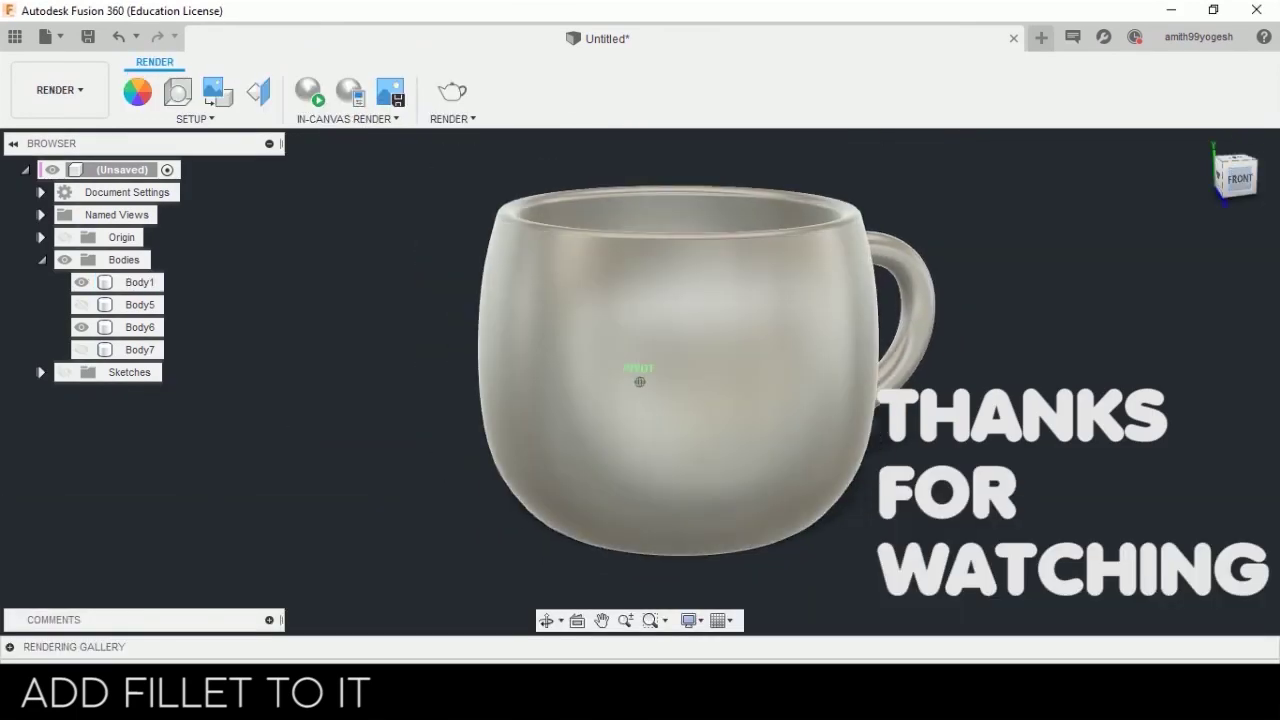
{"action": "mouse_move", "coordinate": [640, 381]}
{"action": "middle_mouse_down", "text": "shift"}
{"action": "mouse_move", "coordinate": [660, 400]}
{"action": "mouse_move", "coordinate": [600, 390]}
{"action": "middle_mouse_up", "text": "shift"}
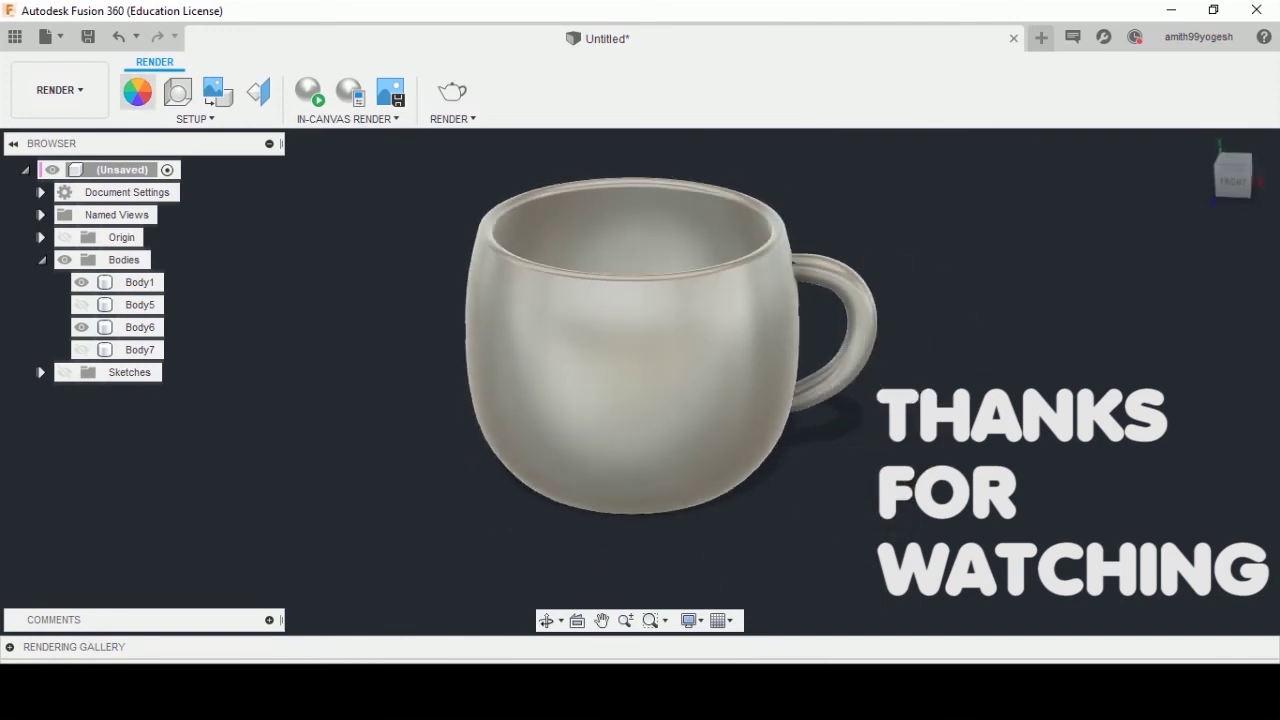